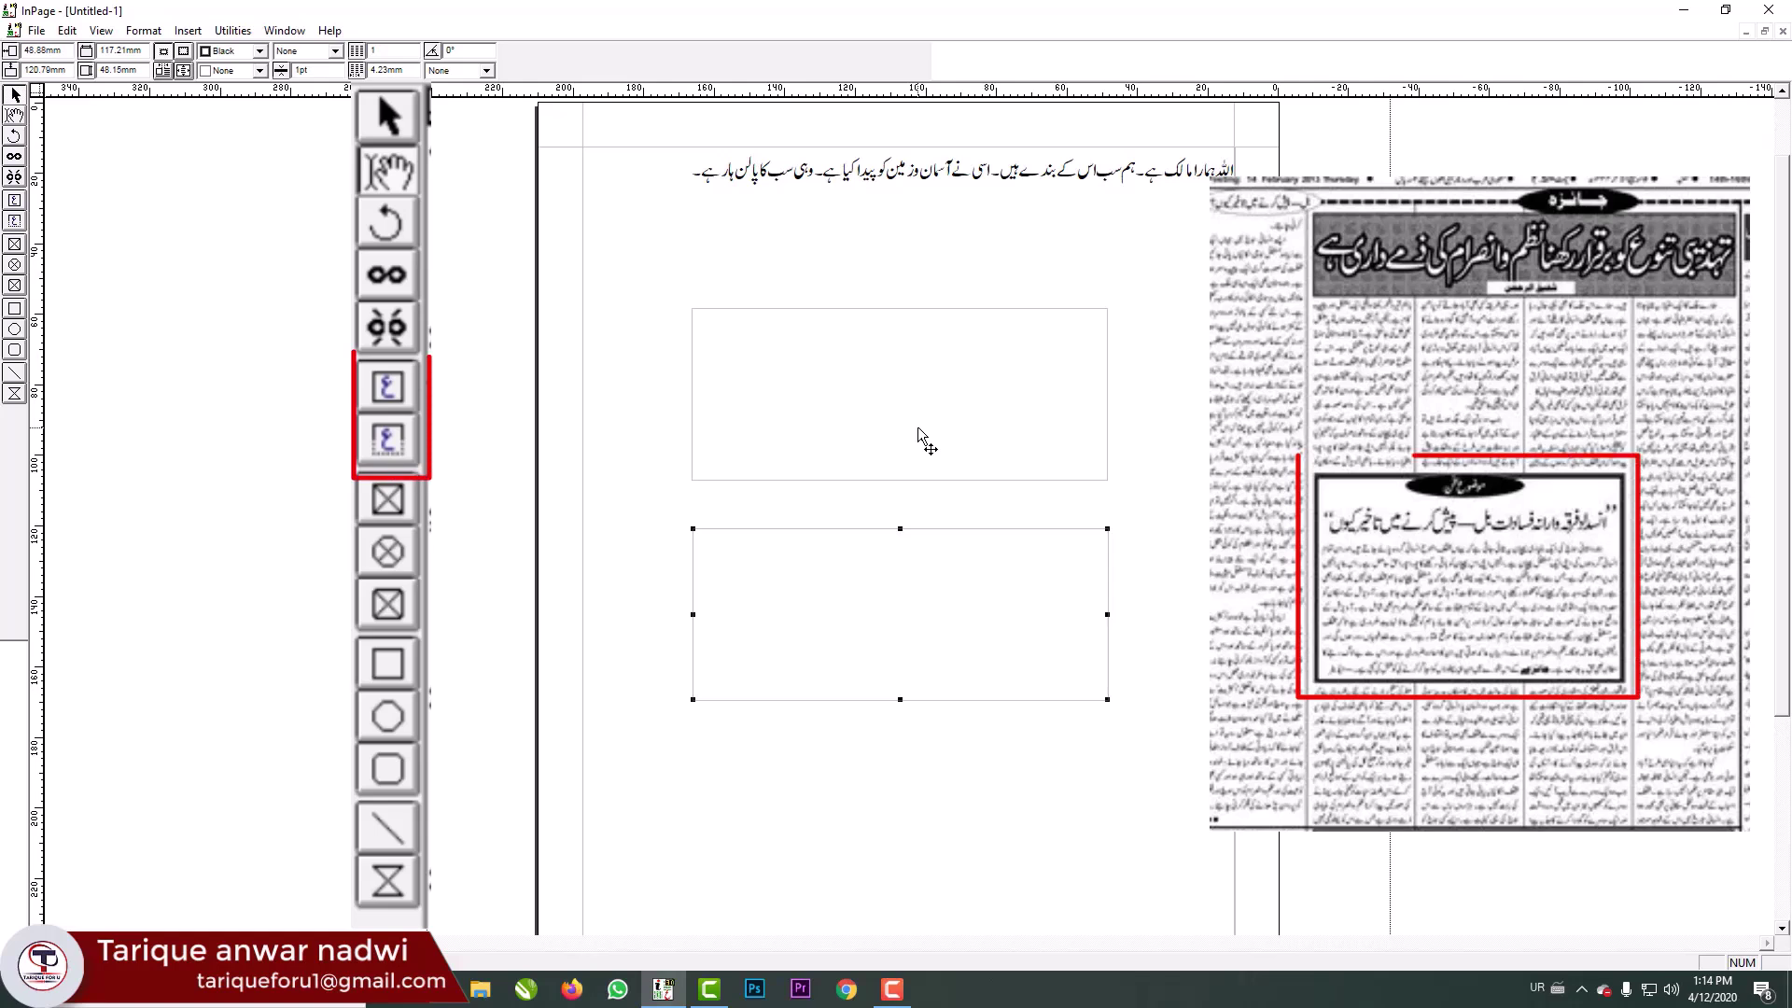
# - Move the upper text box to about 45 mm across and 55 mm down and give it a red diamond-pattern border
pyautogui.moveTo(916, 428); pyautogui.dragTo(928, 417)
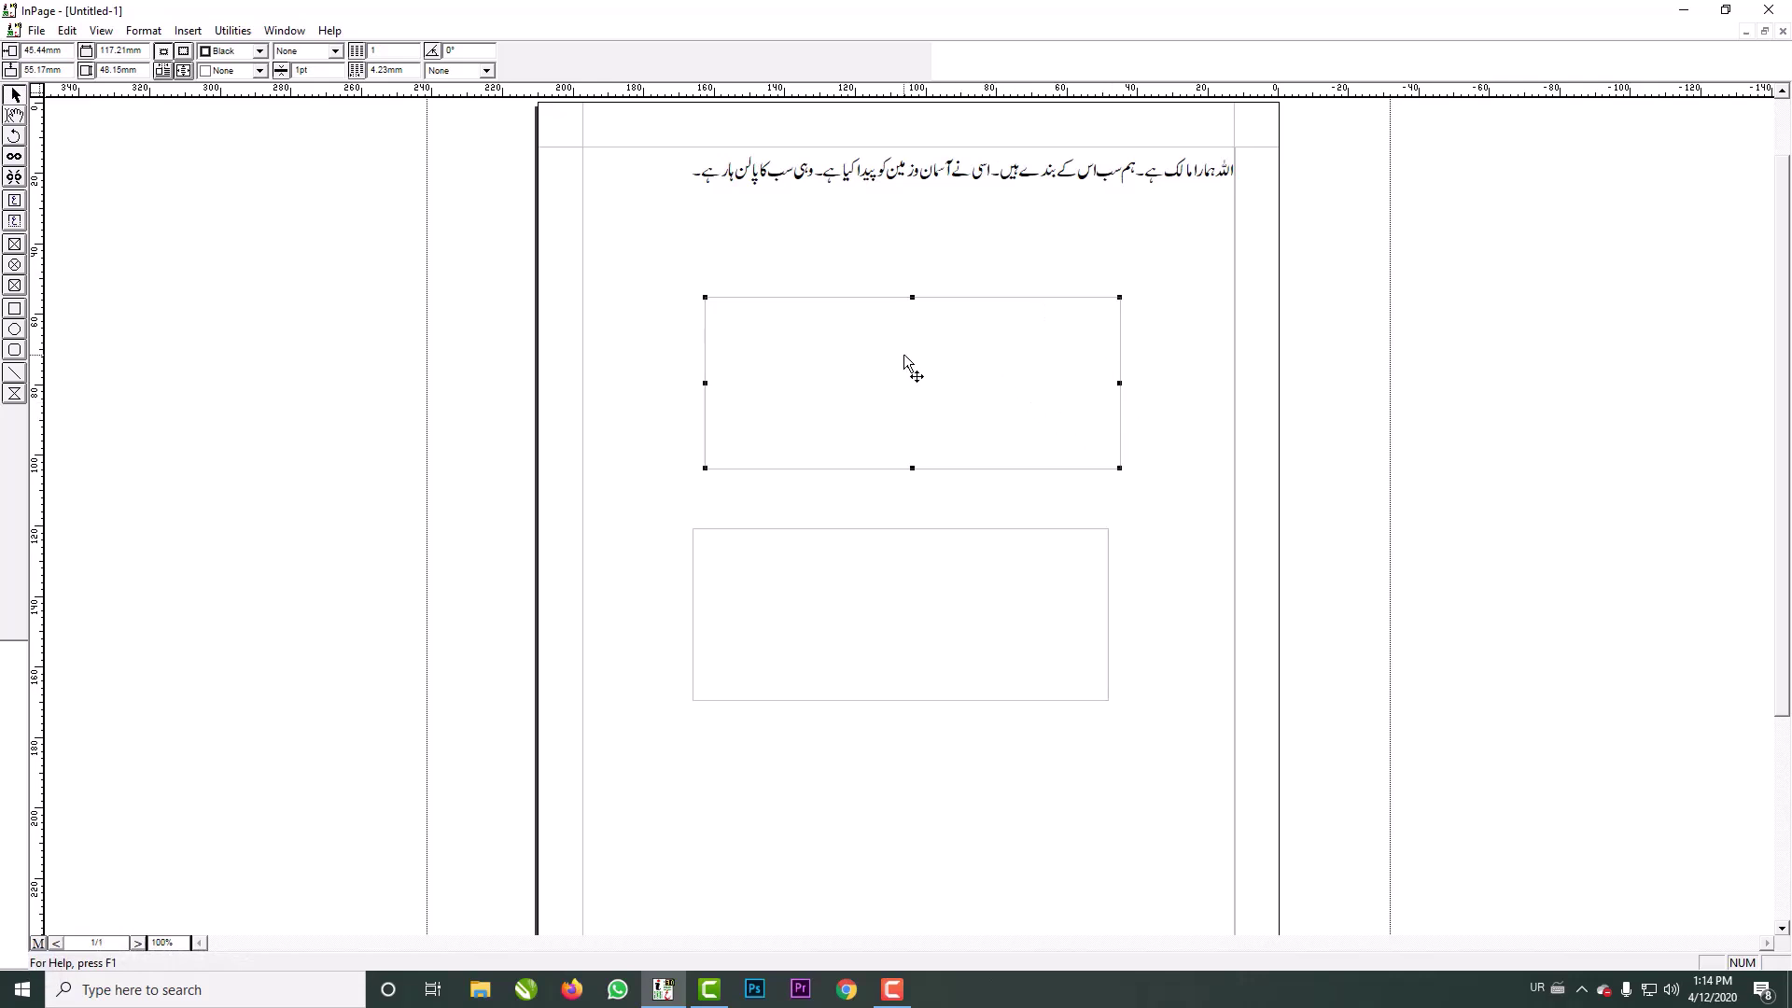
pyautogui.doubleClick(827, 348)
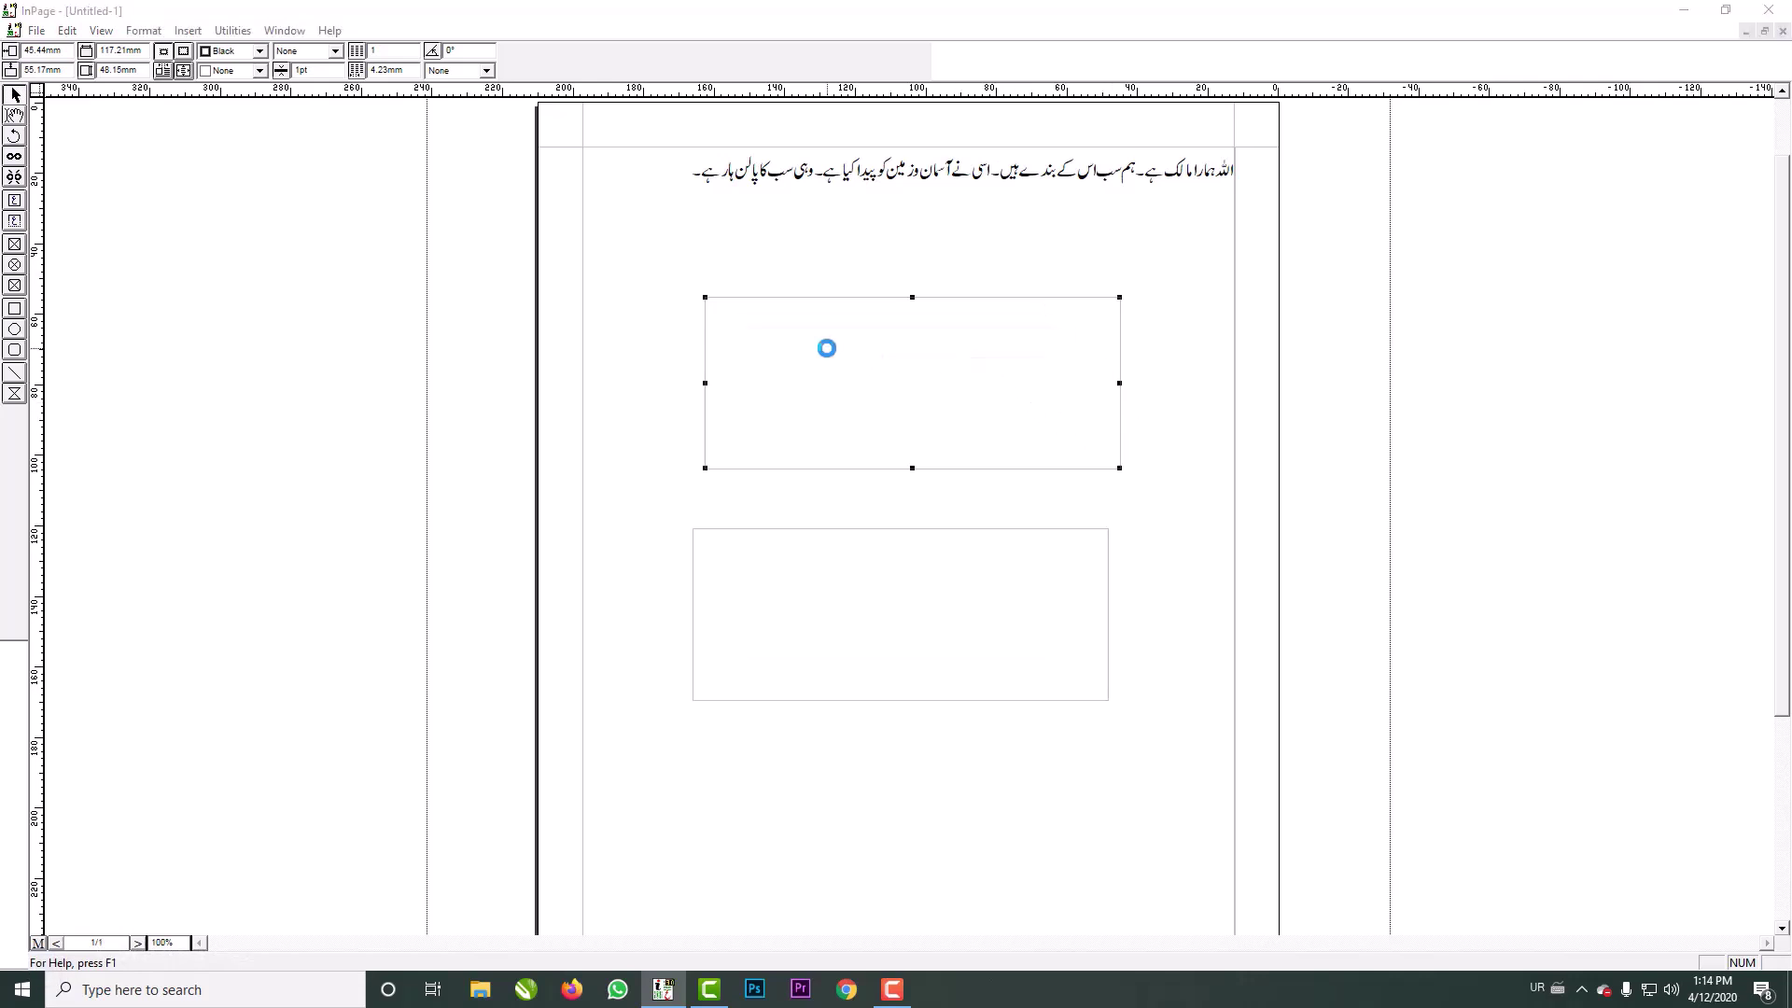
pyautogui.moveTo(903, 340); pyautogui.dragTo(450, 249)
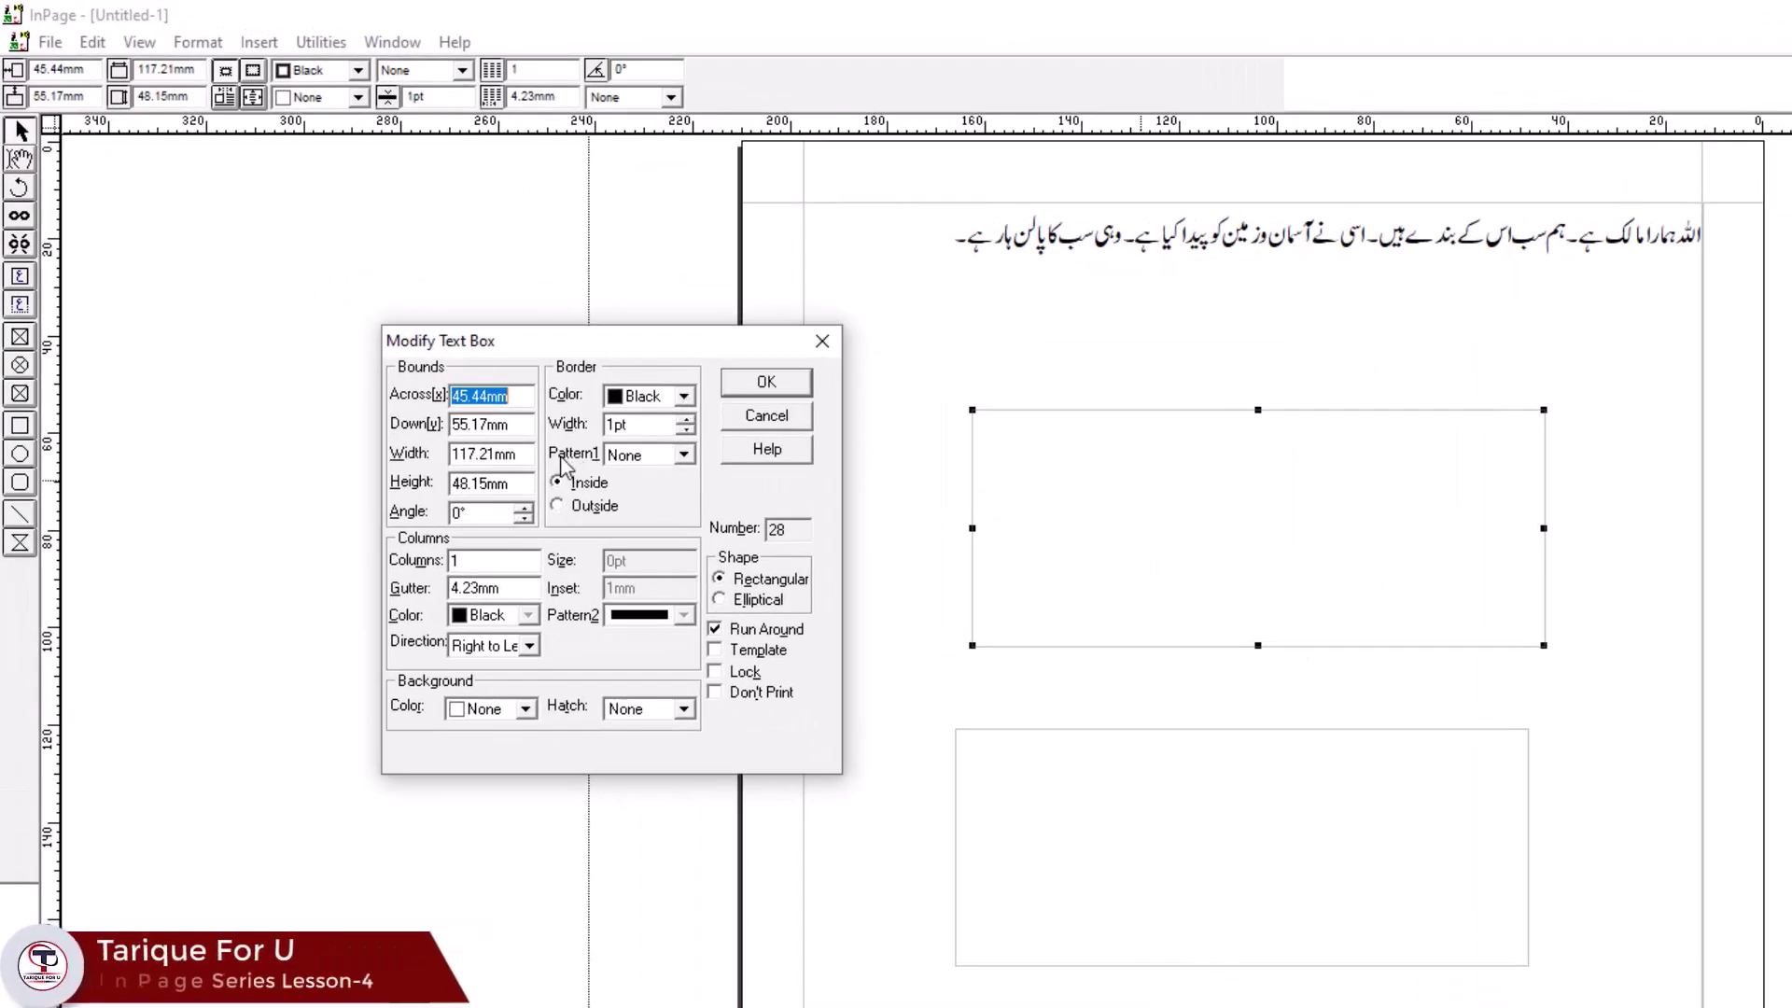
pyautogui.click(685, 455)
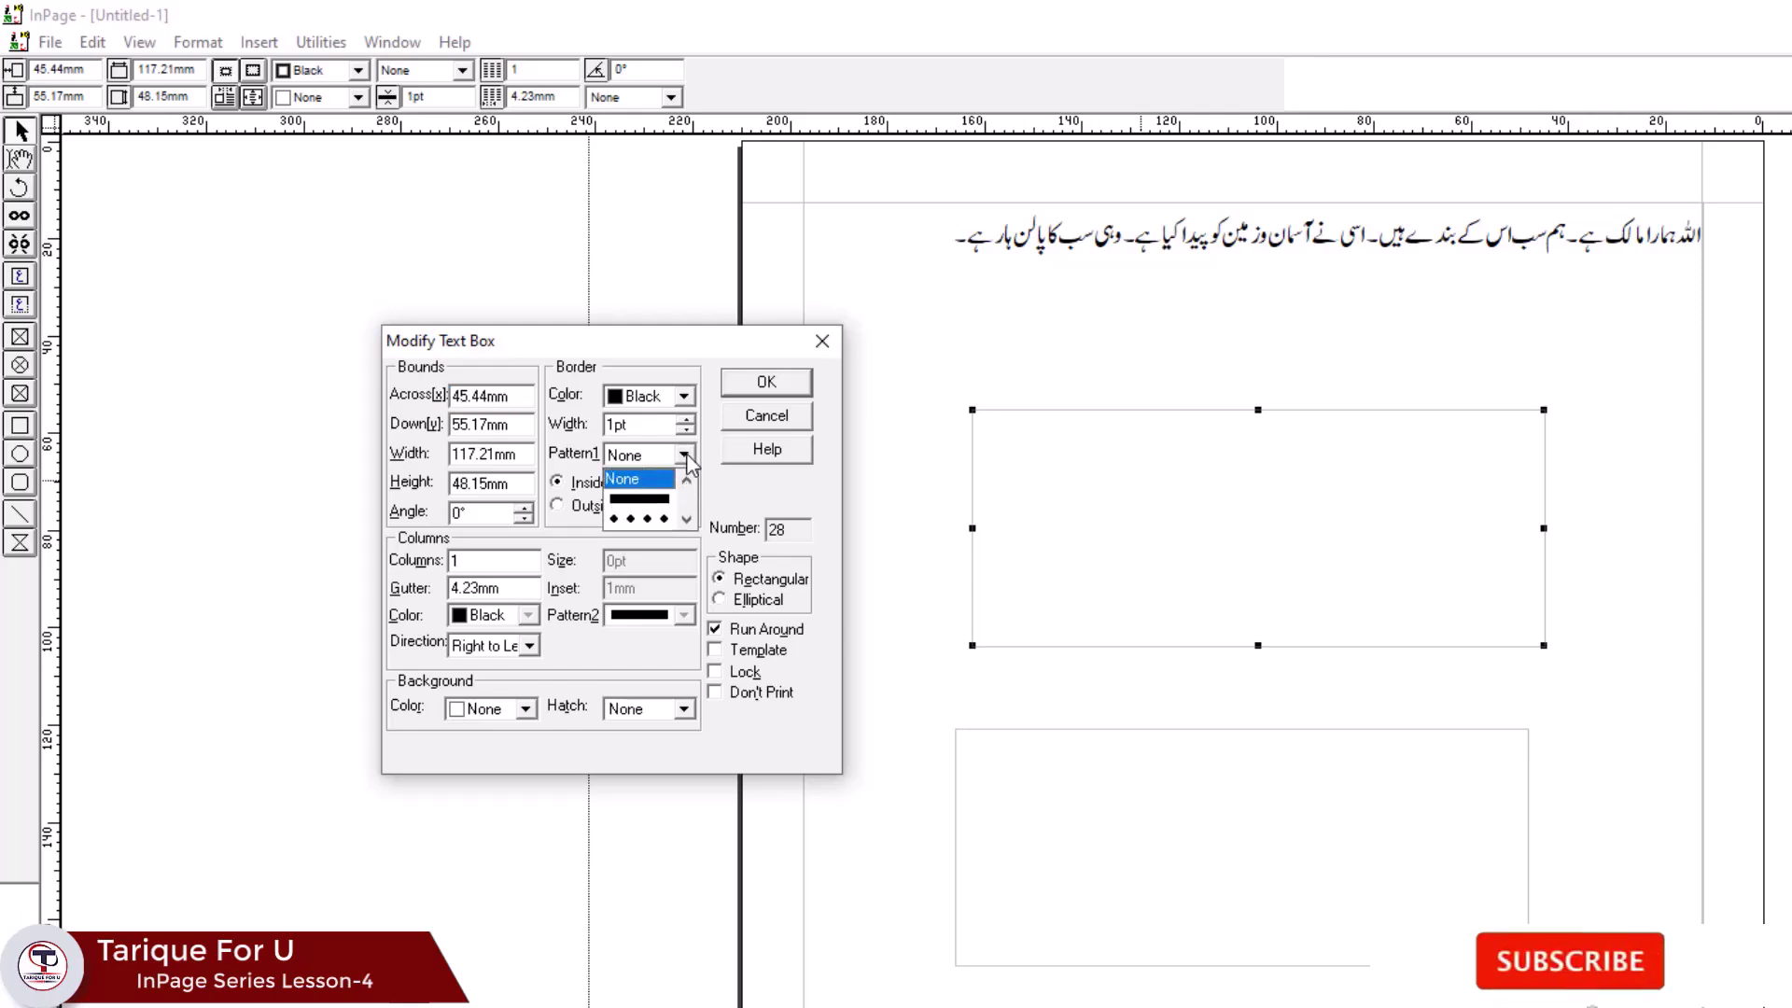
pyautogui.click(665, 516)
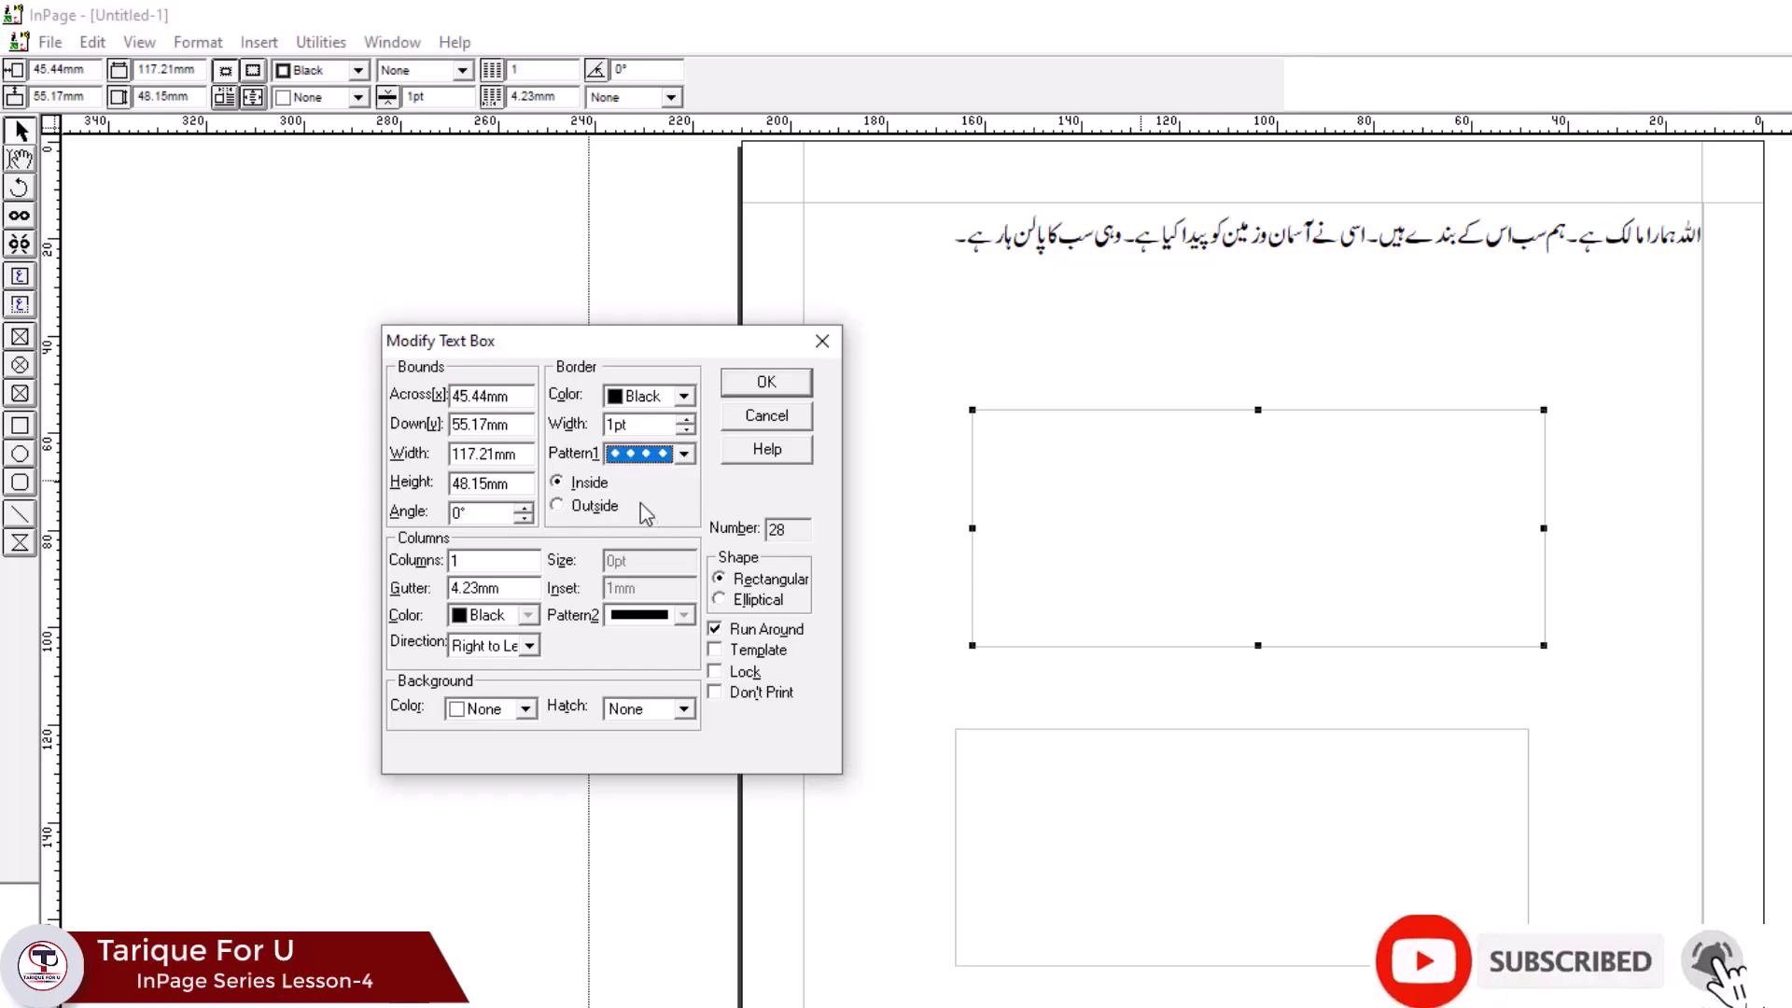
pyautogui.click(685, 397)
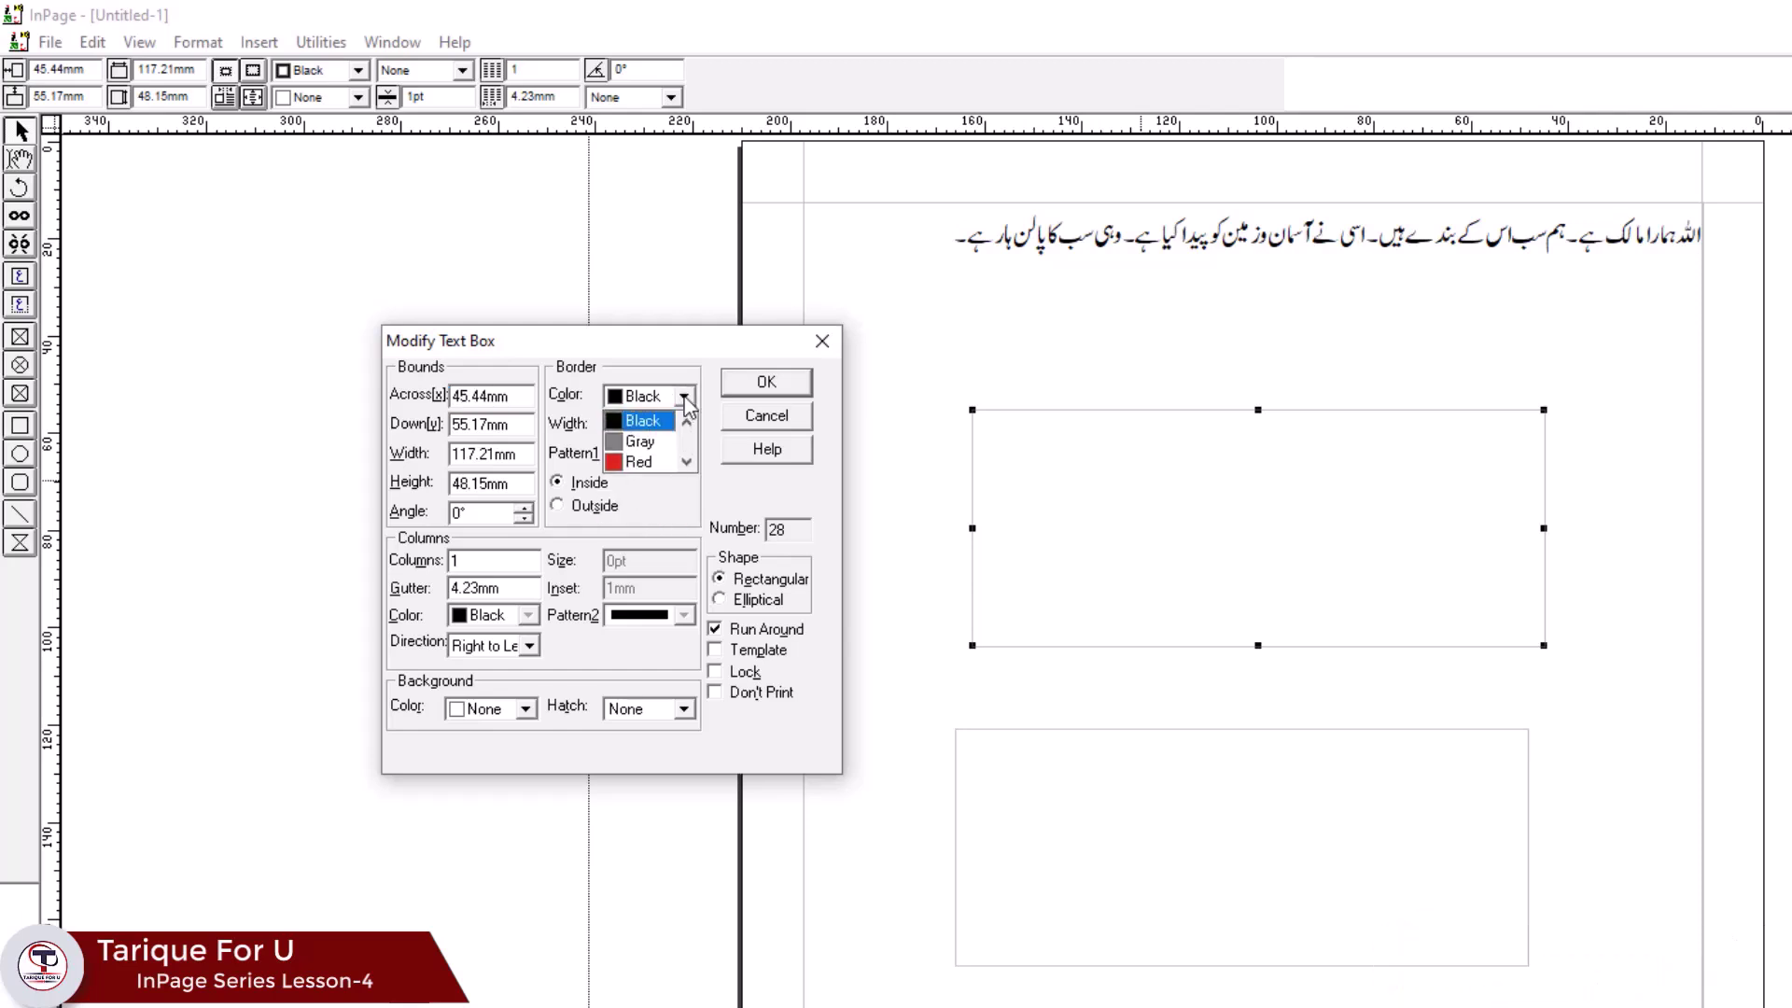
pyautogui.click(640, 463)
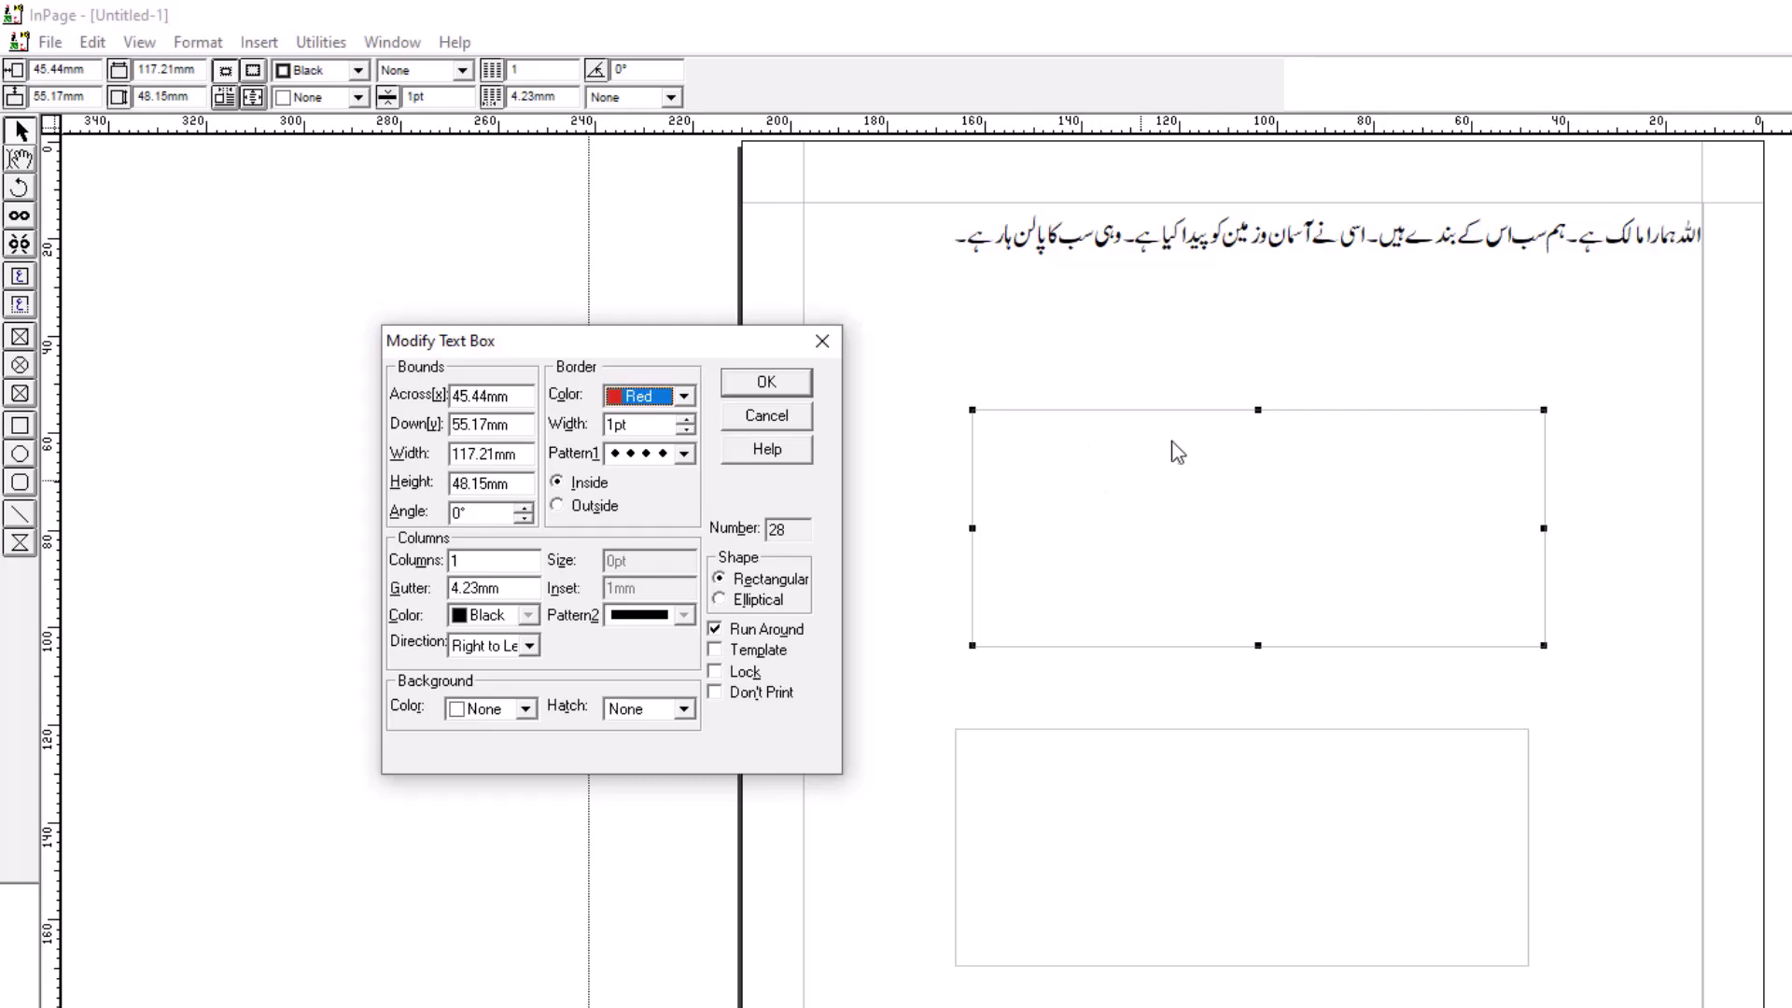
pyautogui.click(747, 384)
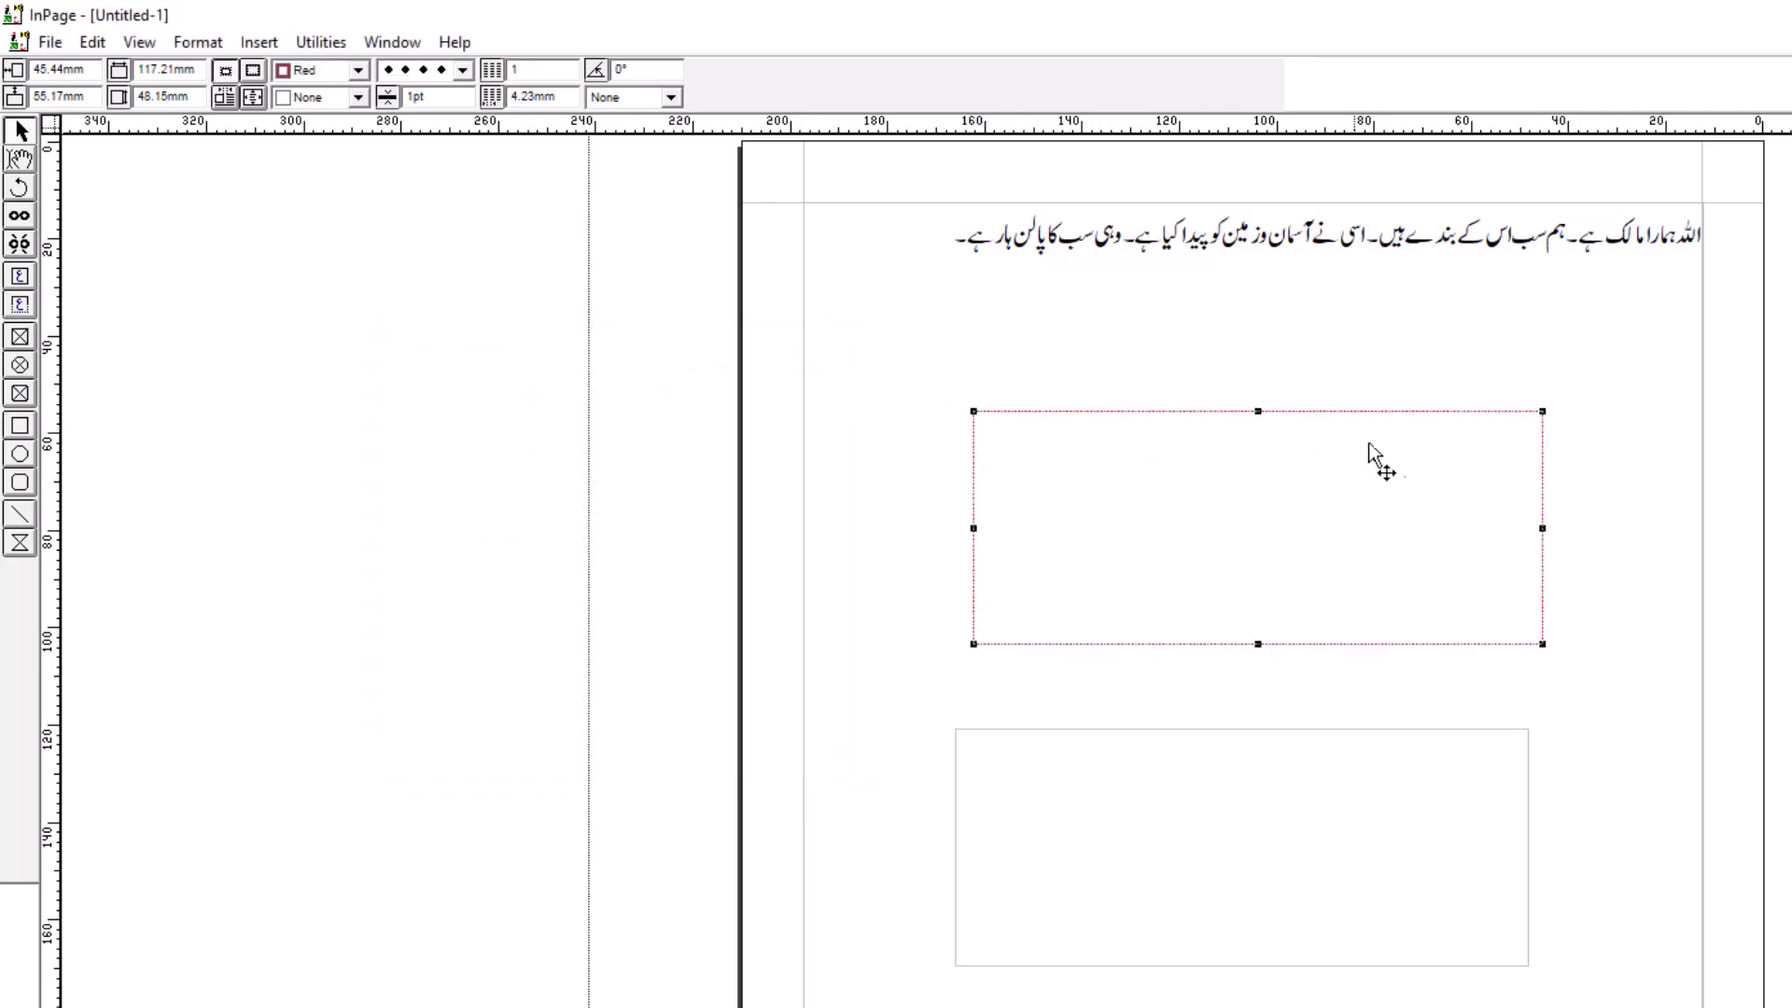
# - Set the border width of the upper text box to 5 pt
pyautogui.doubleClick(1240, 514)
pyautogui.moveTo(1201, 463); pyautogui.dragTo(605, 384)
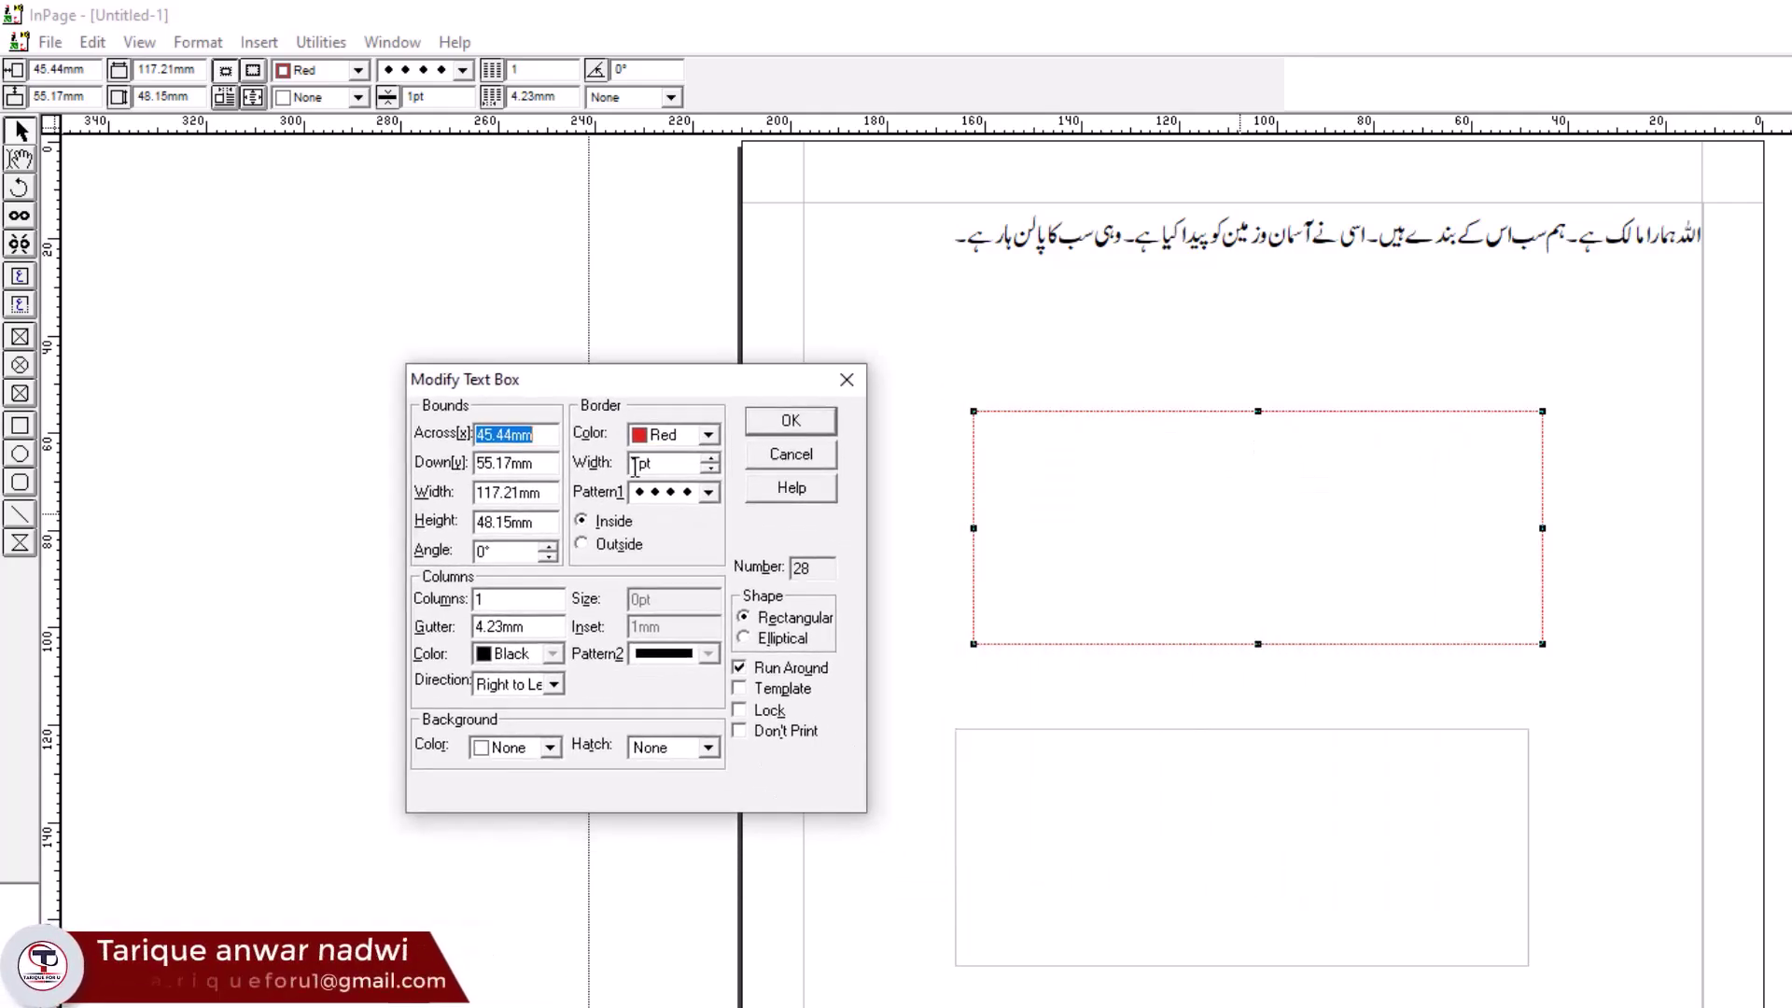
pyautogui.click(640, 464)
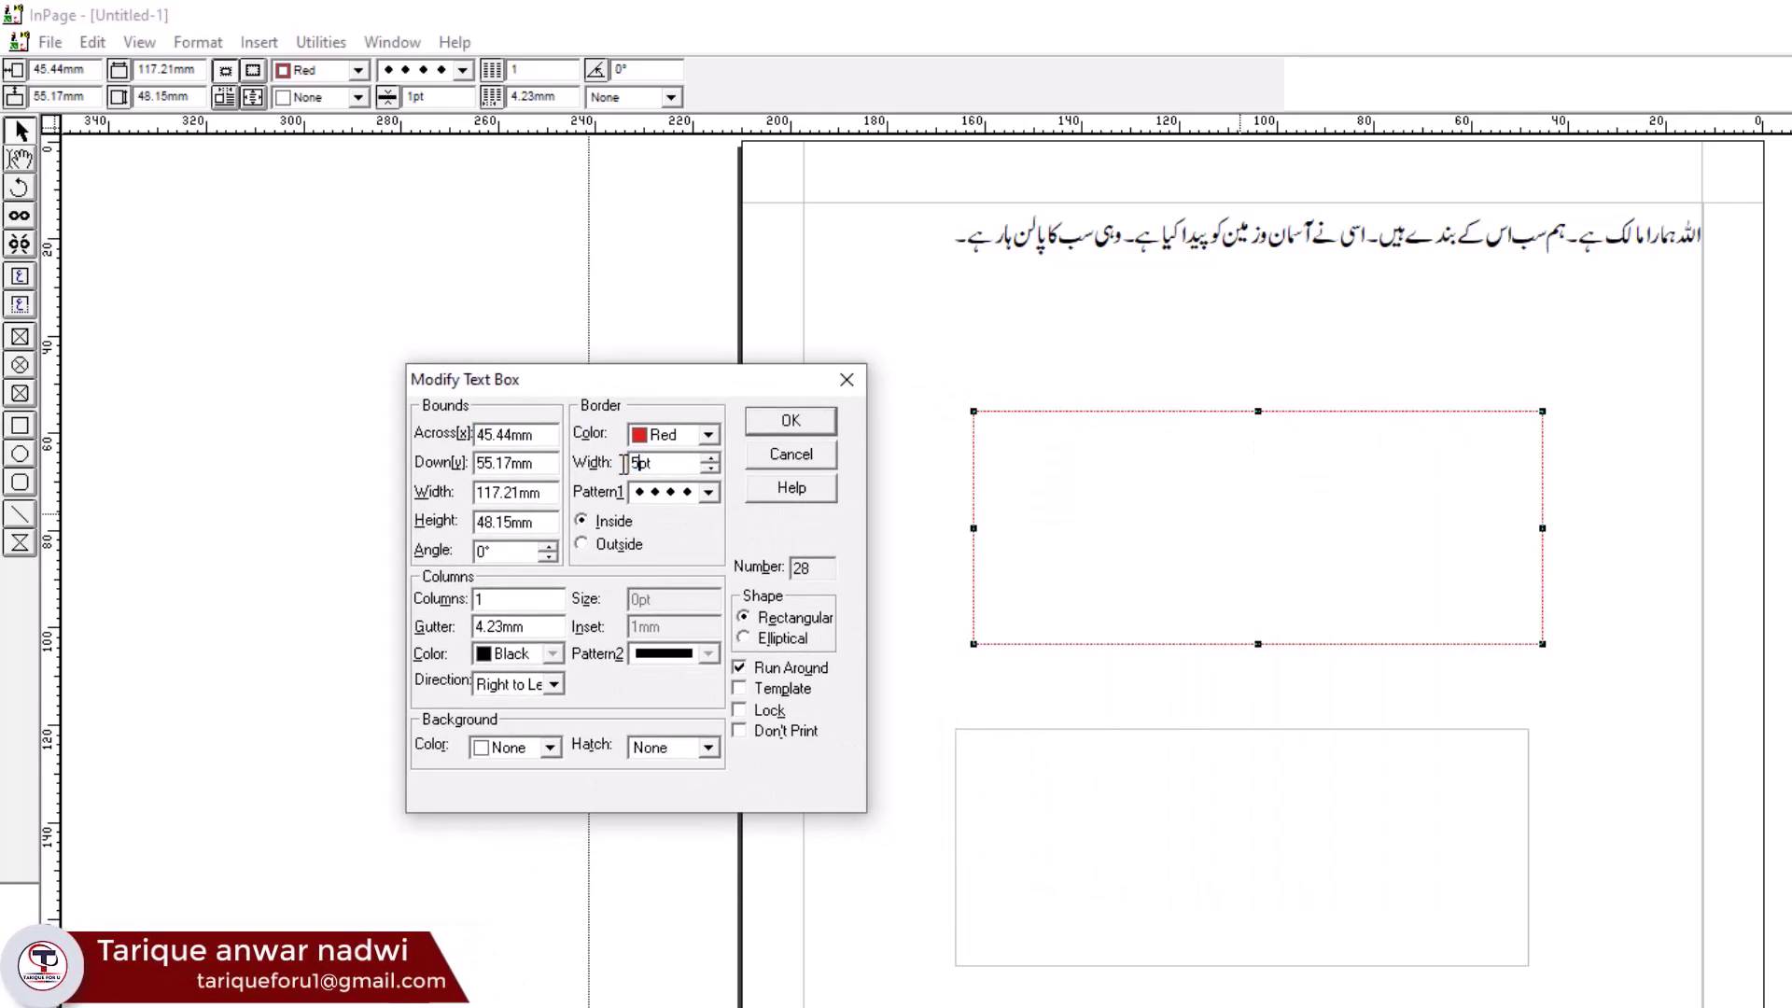
pyautogui.click(787, 423)
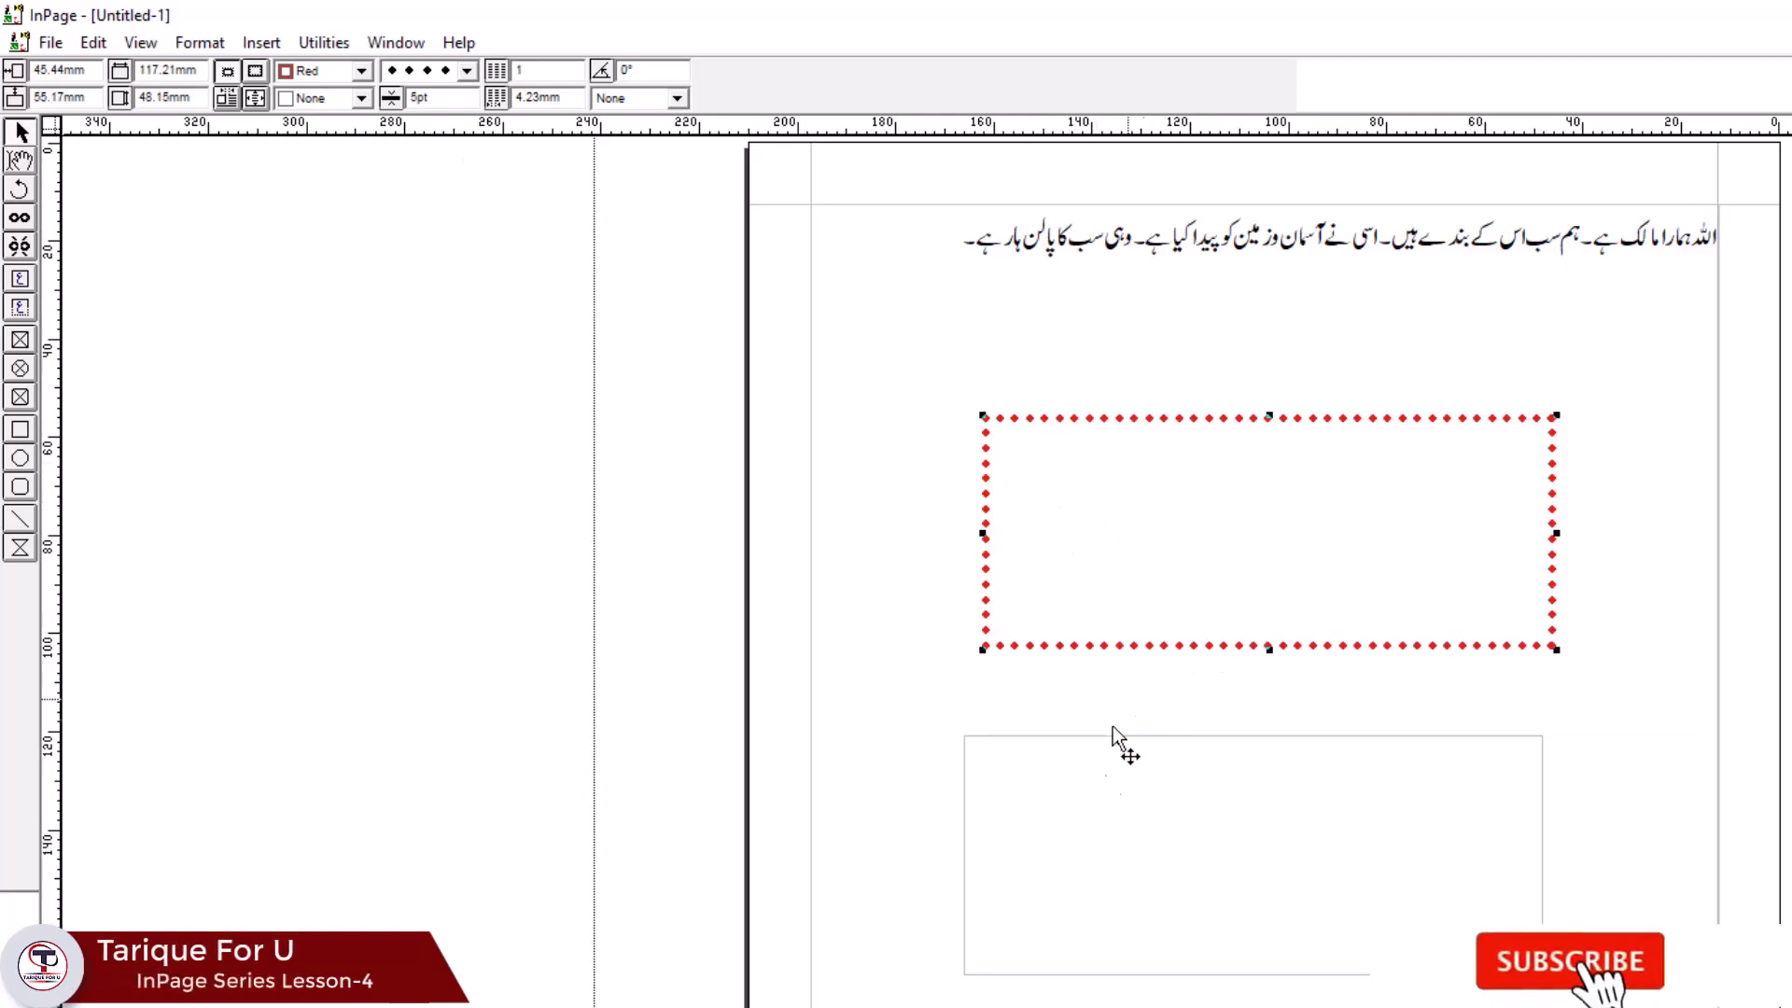
# - Place the upper text box's border outside its frame and set it back to inside
pyautogui.click(1094, 853)
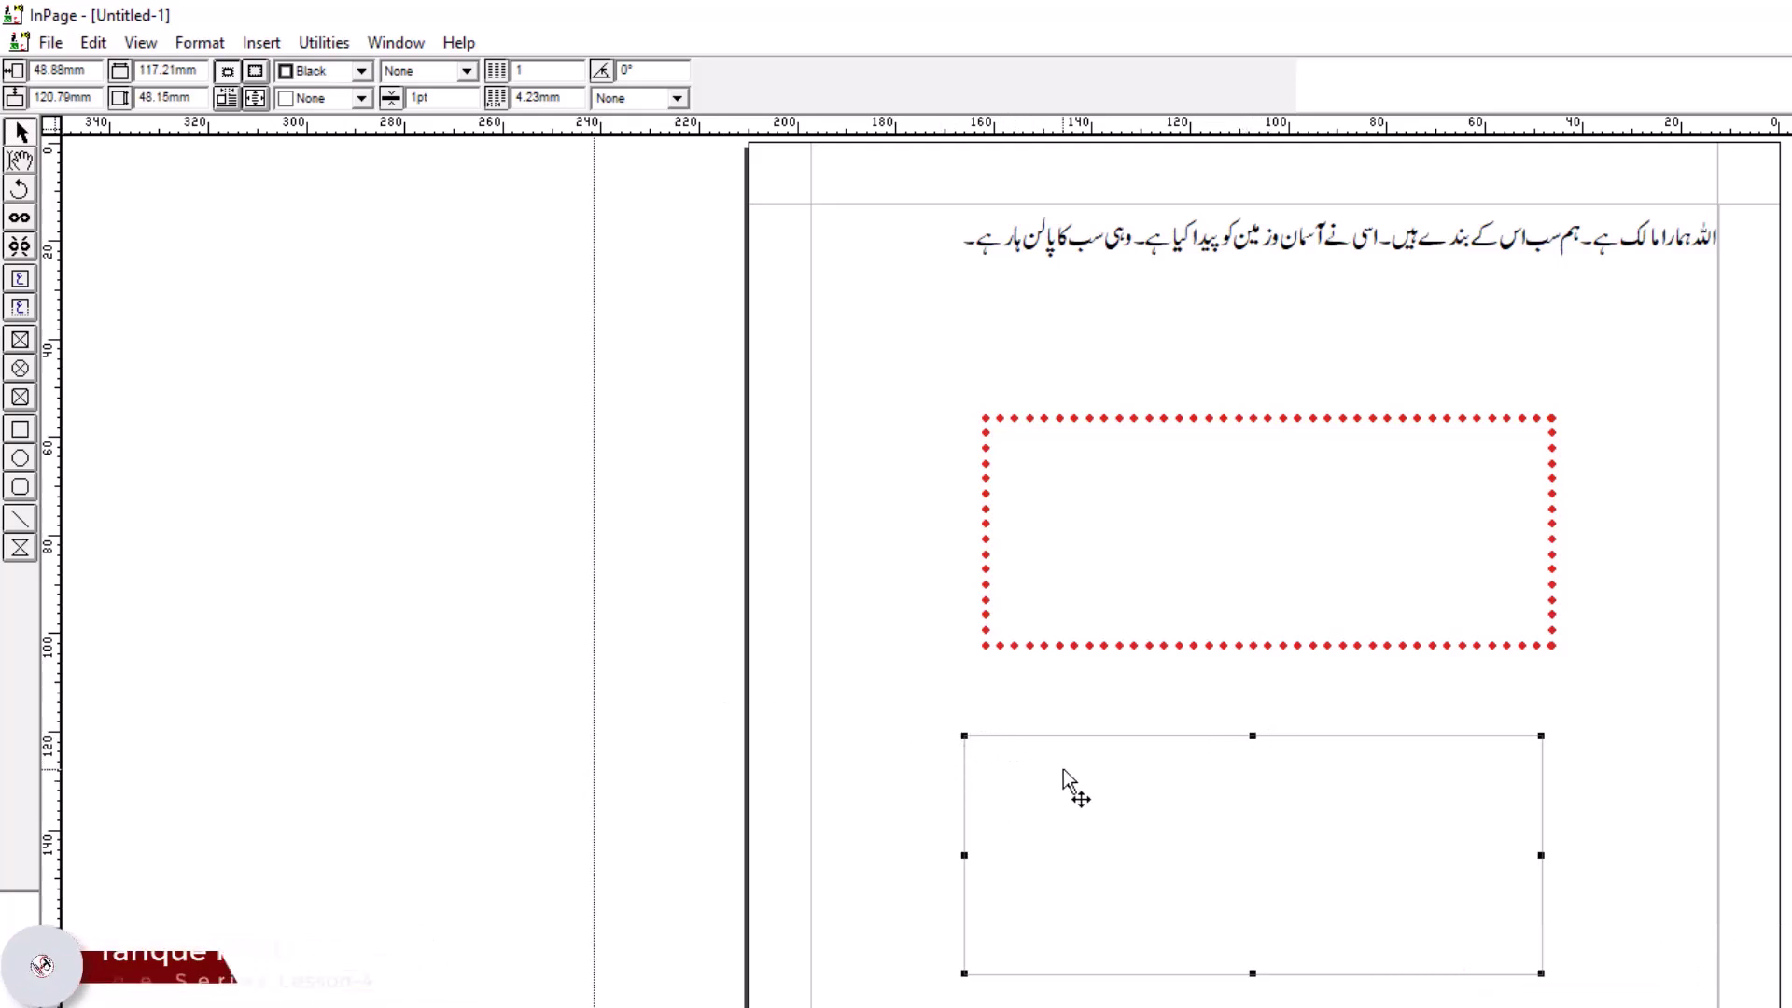
pyautogui.click(1110, 502)
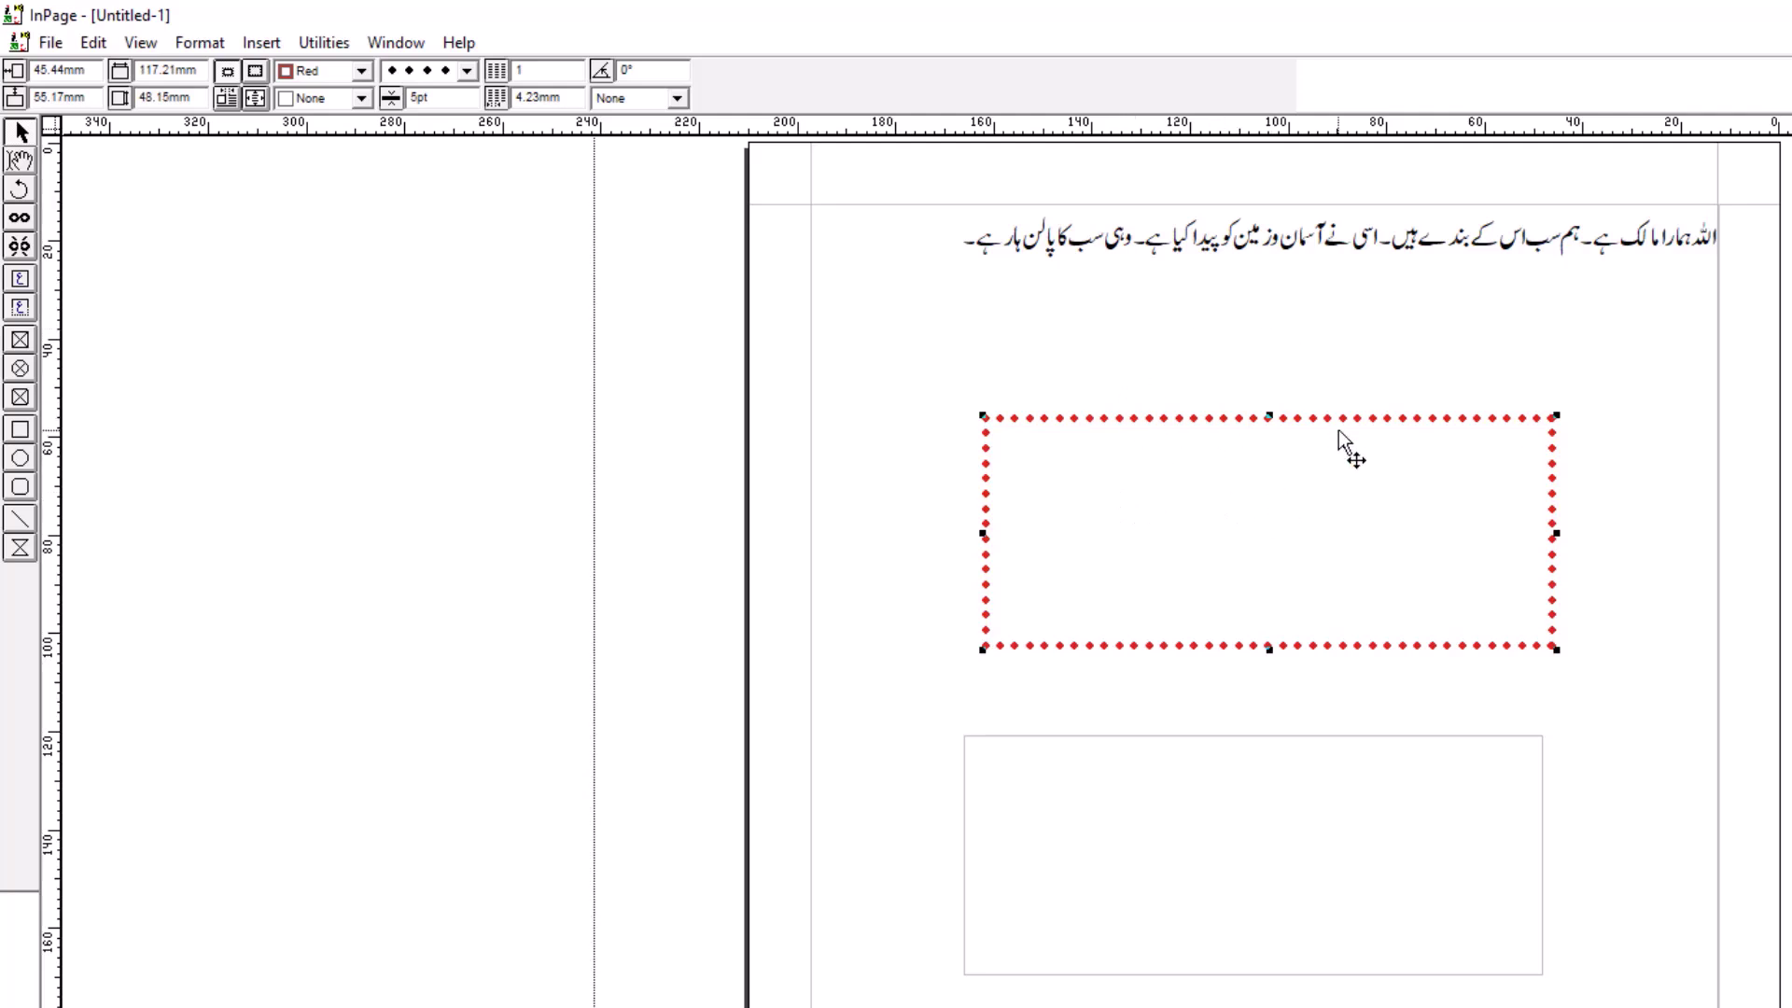
pyautogui.click(255, 71)
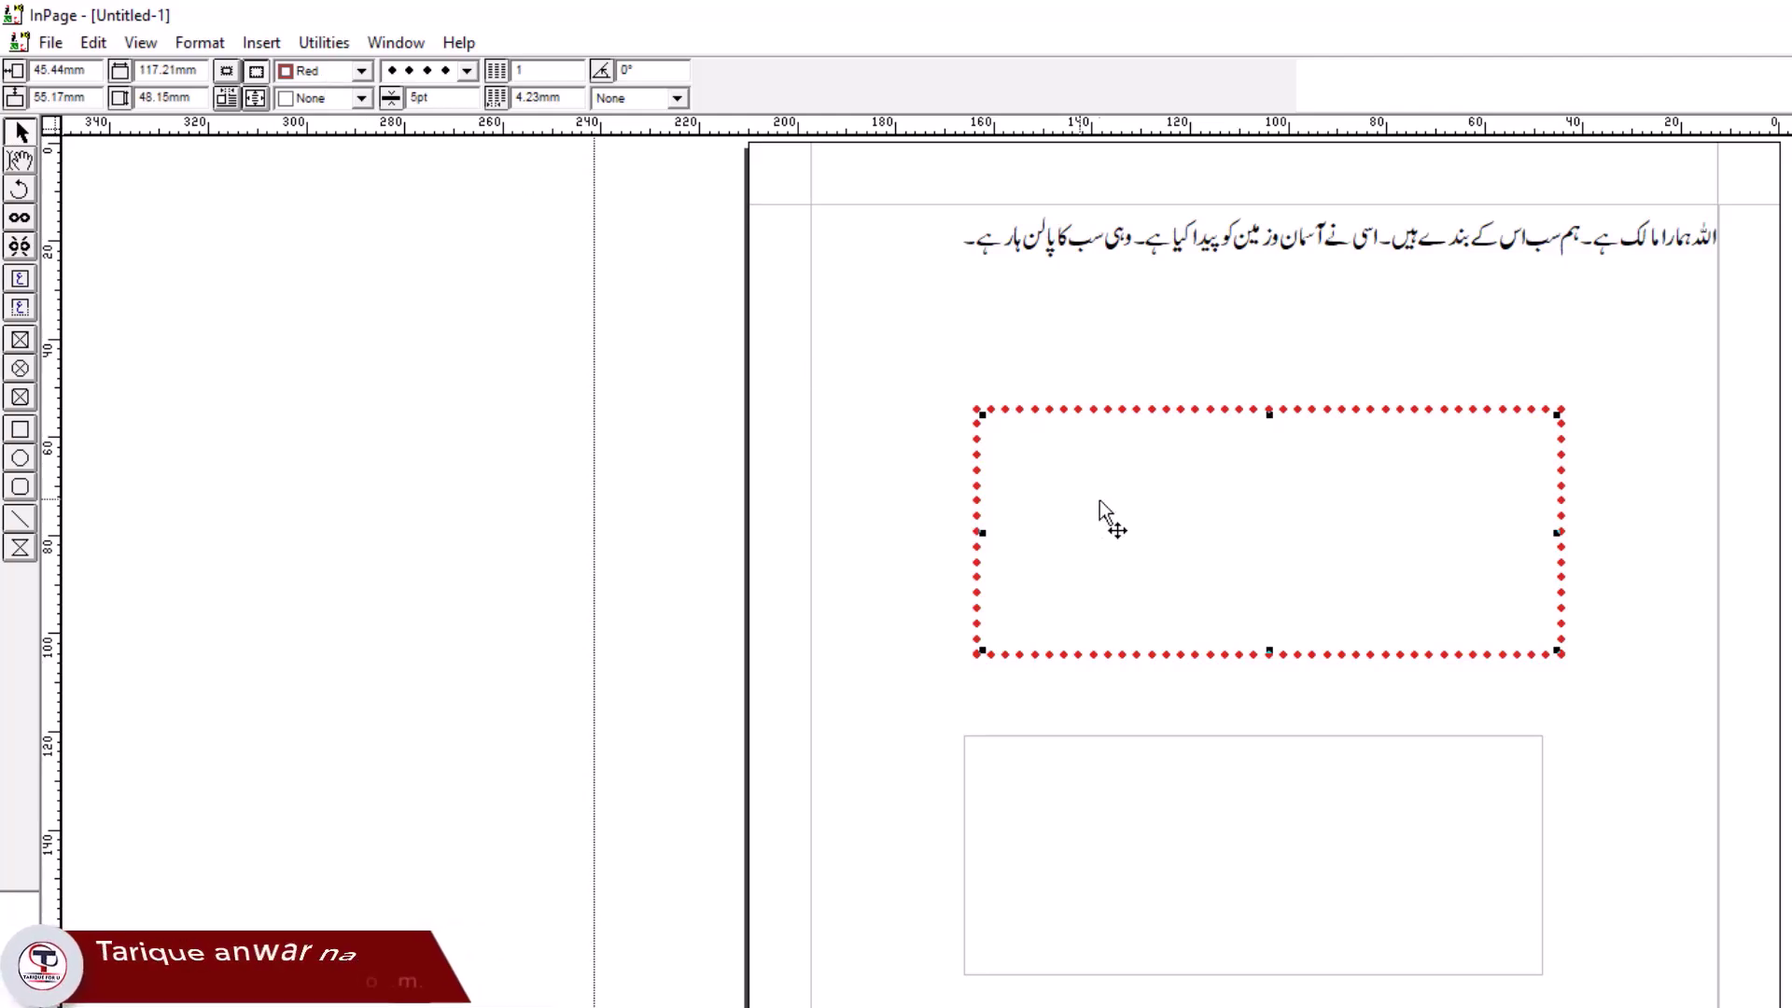
pyautogui.doubleClick(1224, 523)
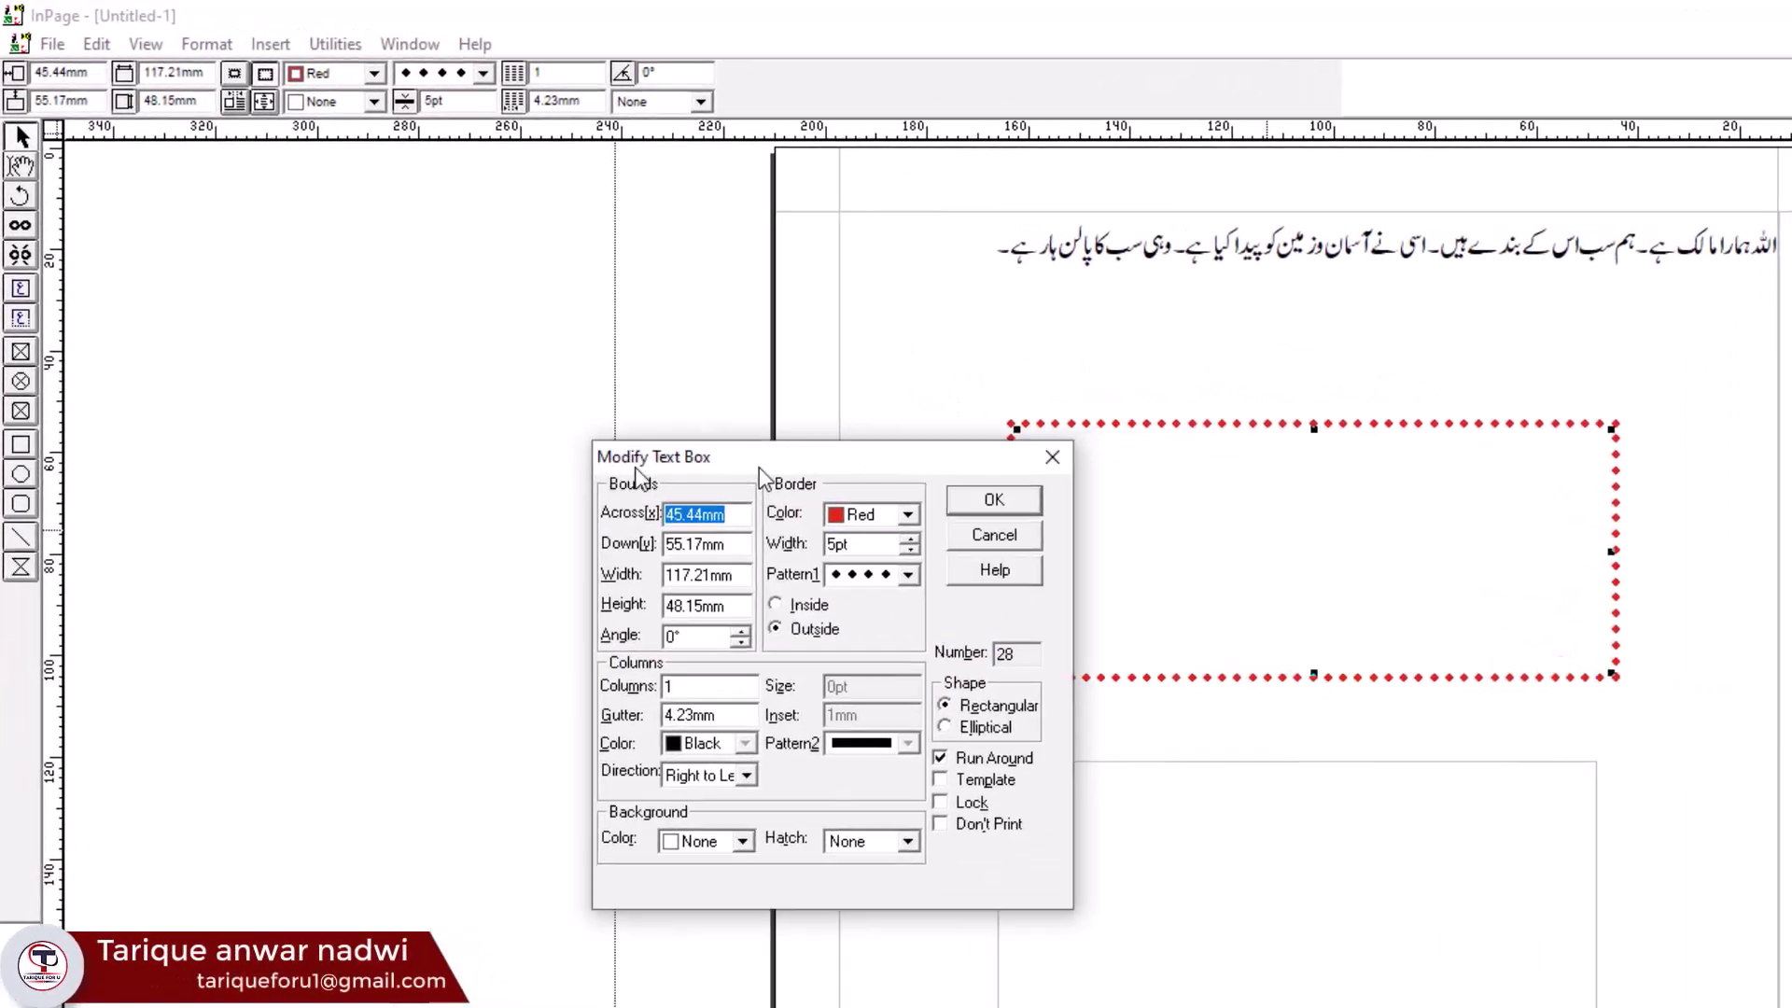
pyautogui.moveTo(759, 462); pyautogui.dragTo(542, 462)
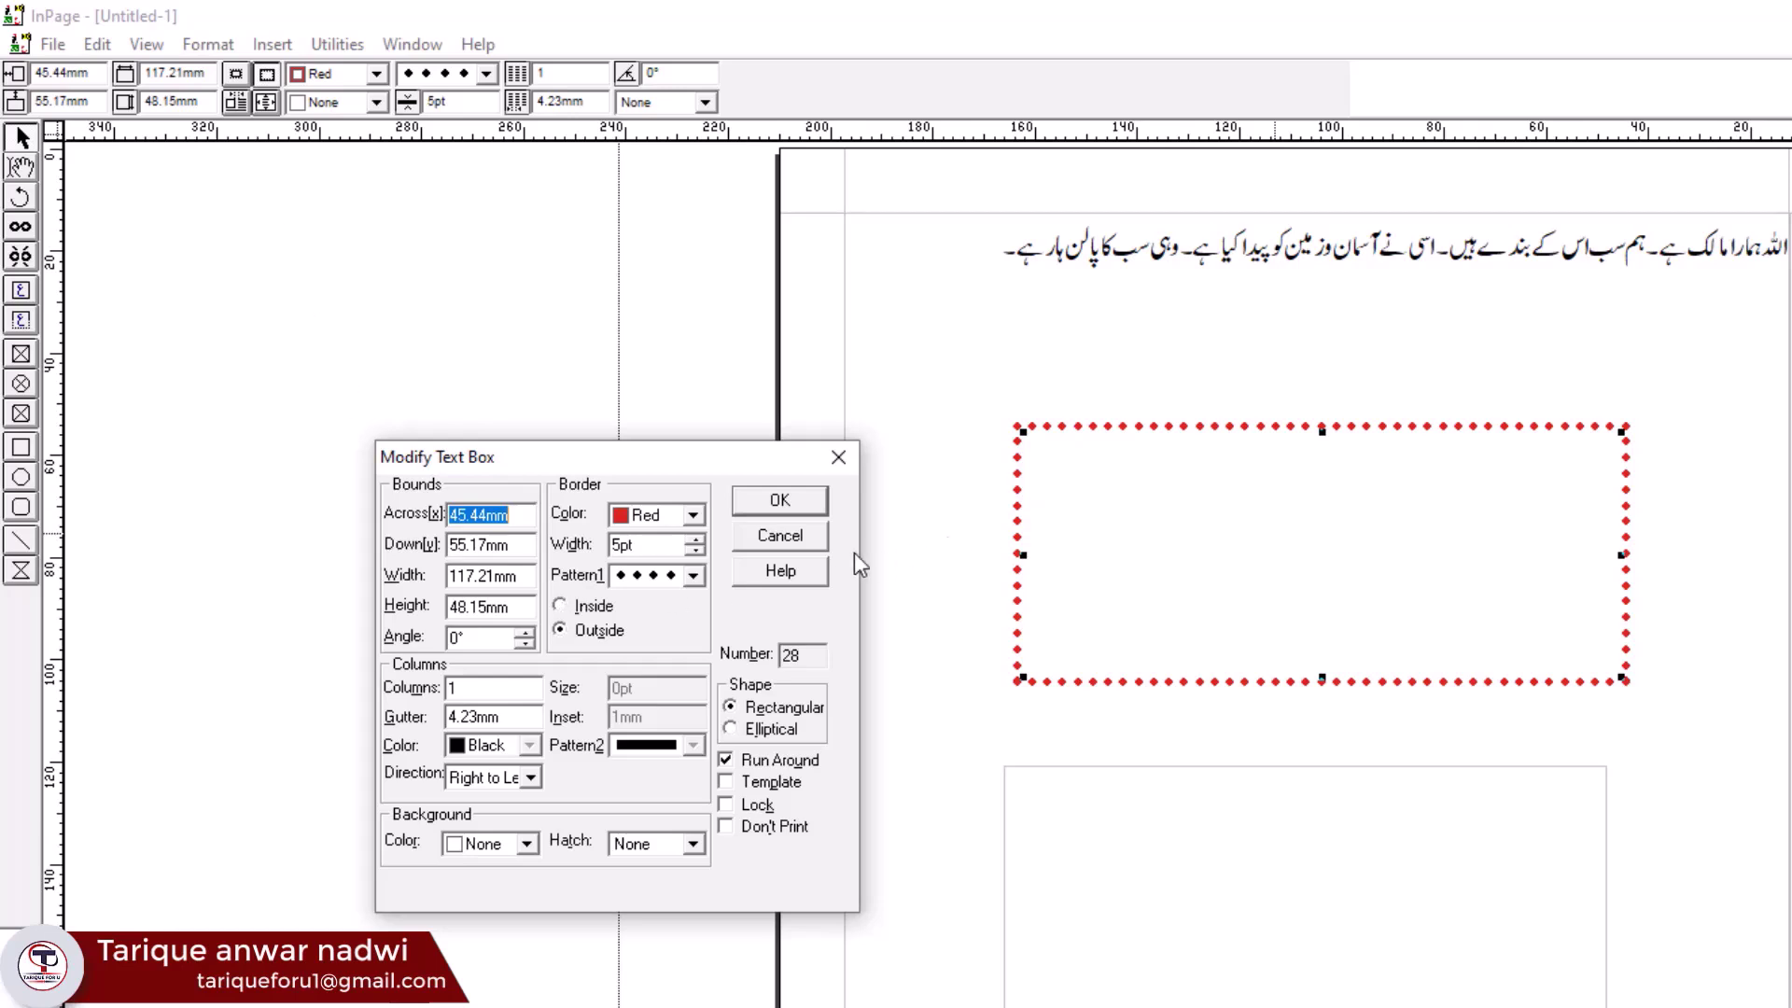
pyautogui.click(559, 604)
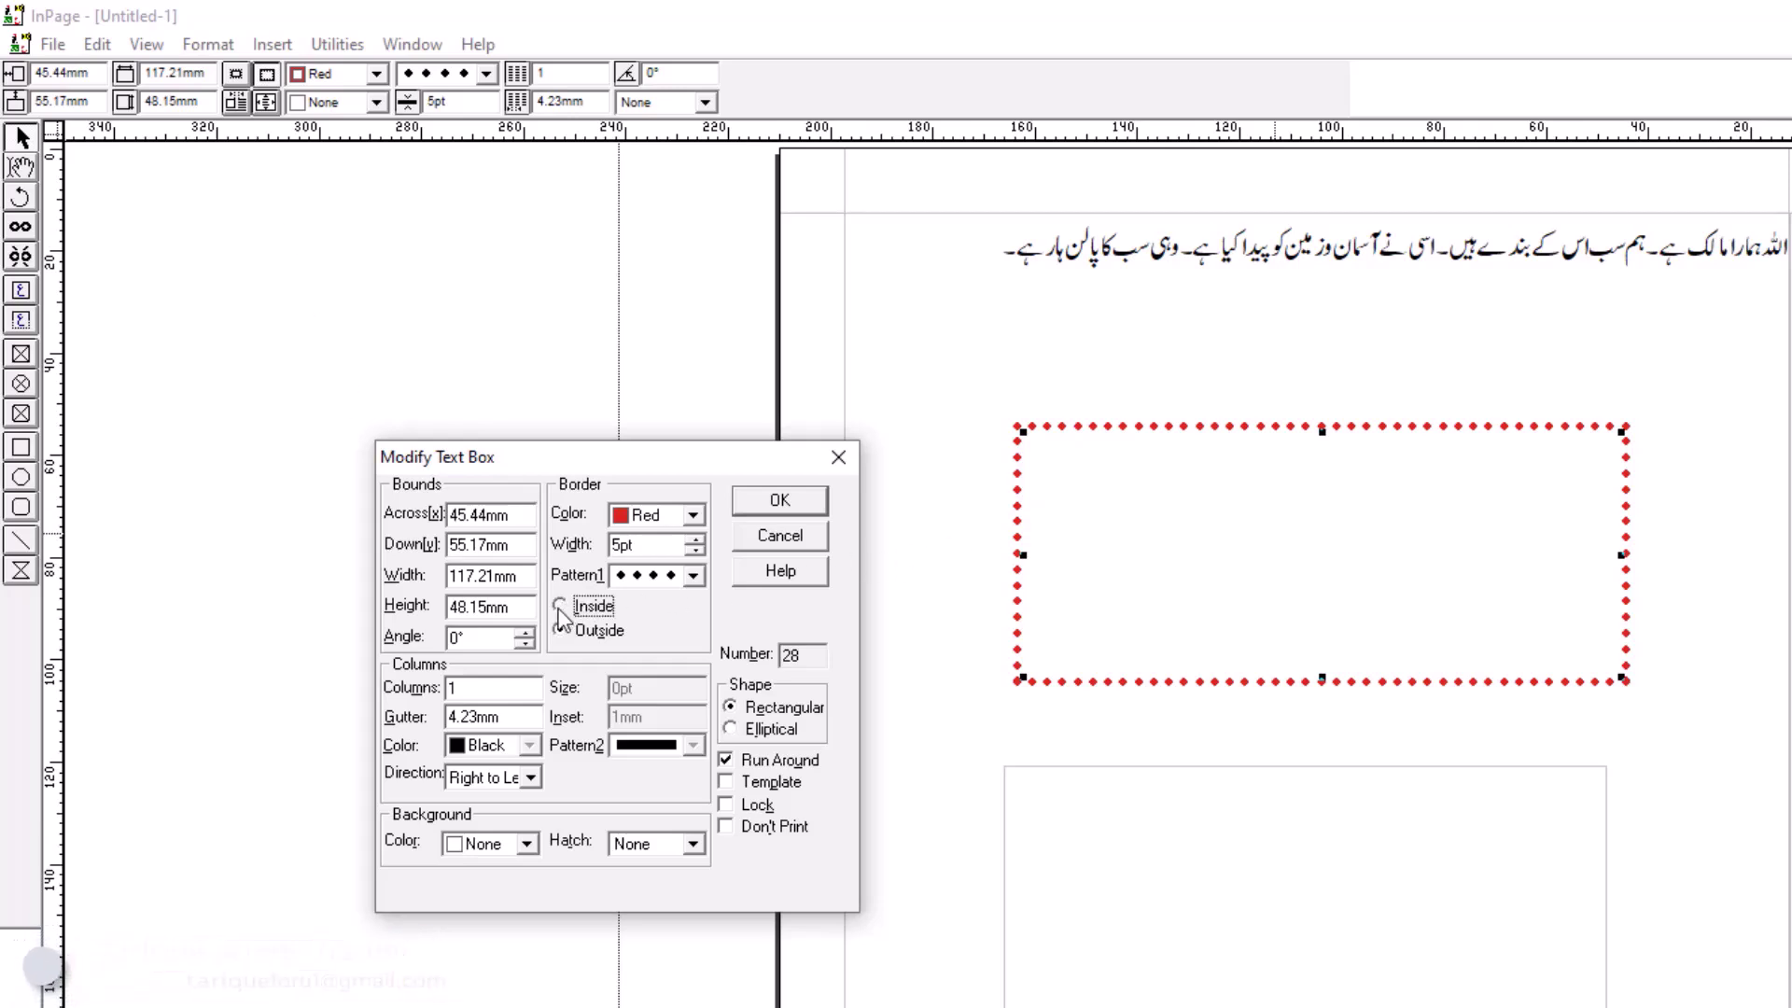
pyautogui.click(779, 501)
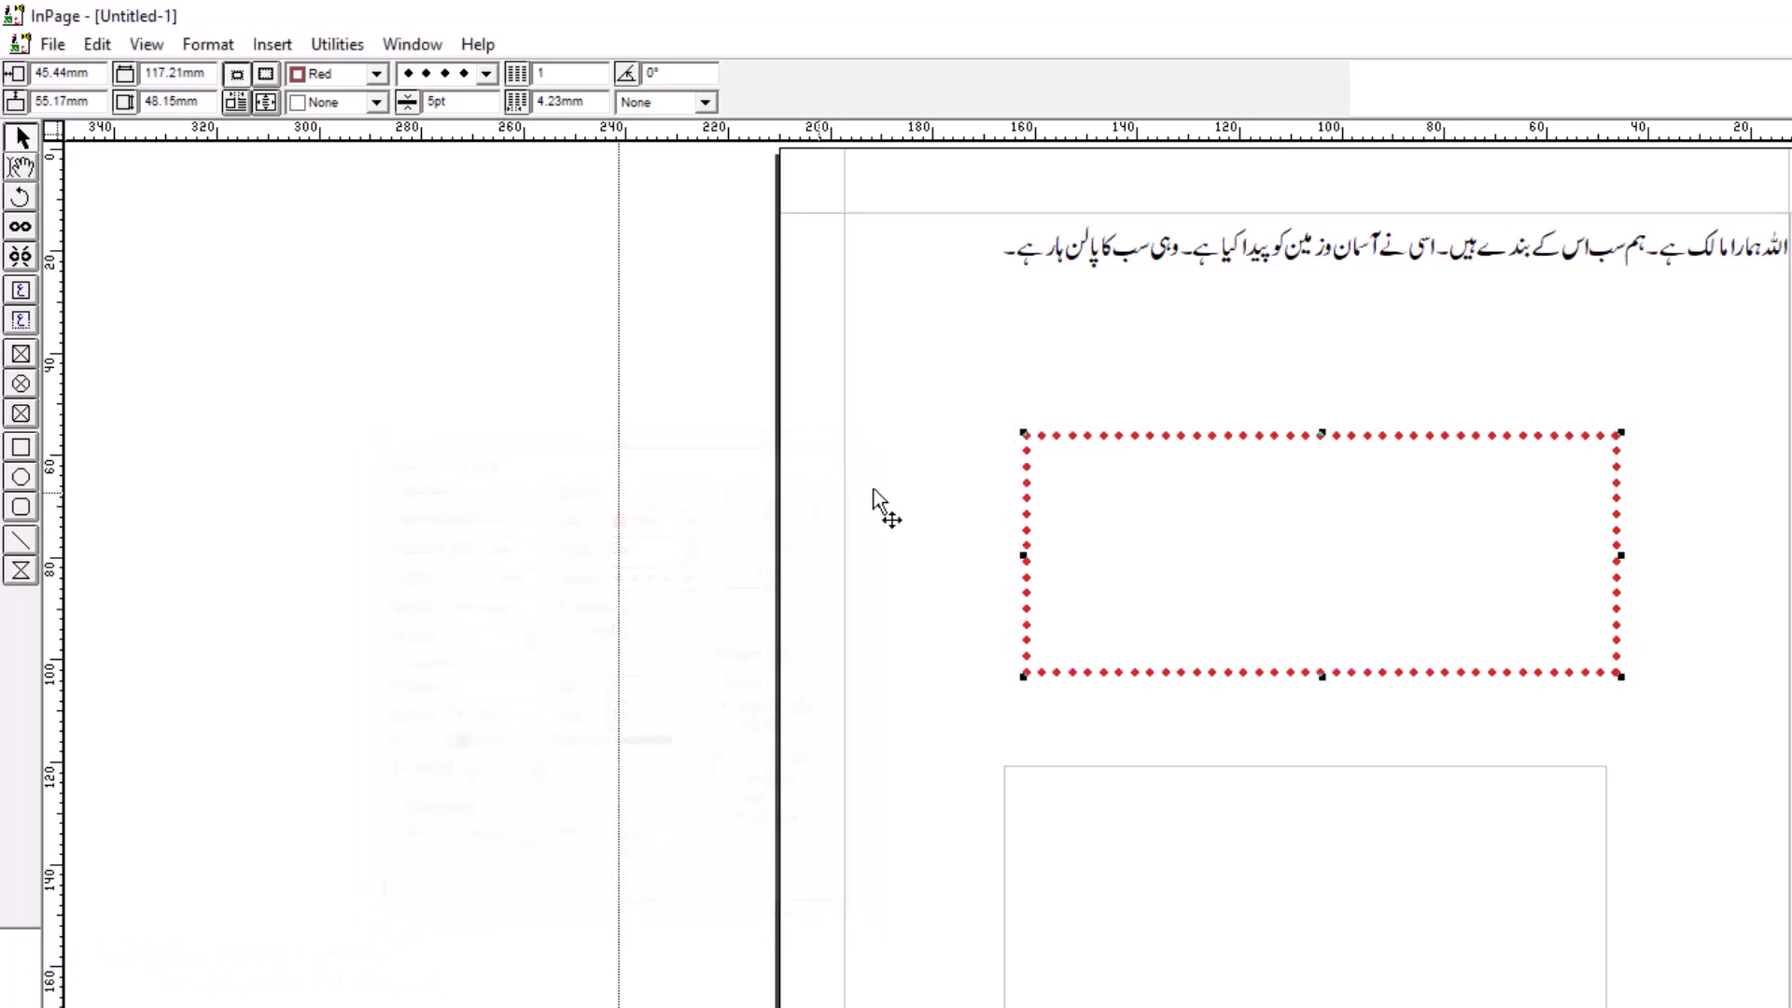
# - Divide the red-bordered text box into 2 columns
pyautogui.doubleClick(1128, 500)
pyautogui.moveTo(1132, 479); pyautogui.dragTo(421, 382)
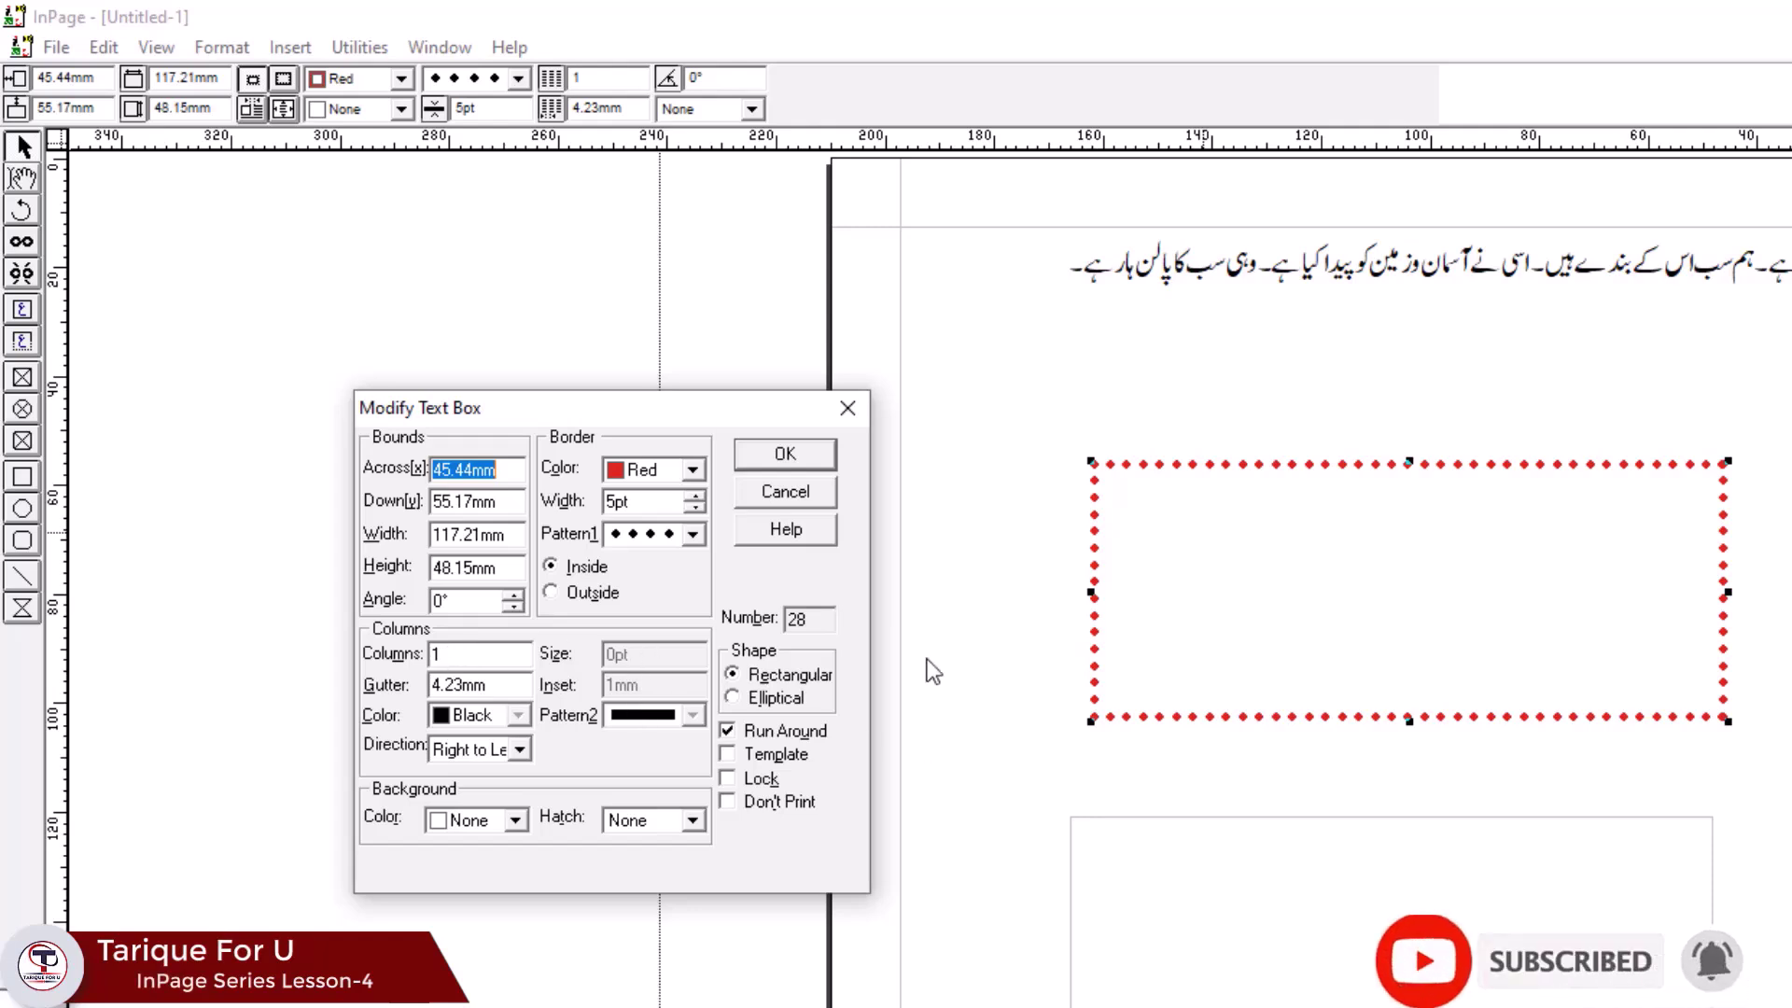
pyautogui.moveTo(471, 653); pyautogui.dragTo(423, 649)
pyautogui.write('2')
pyautogui.press('Return')
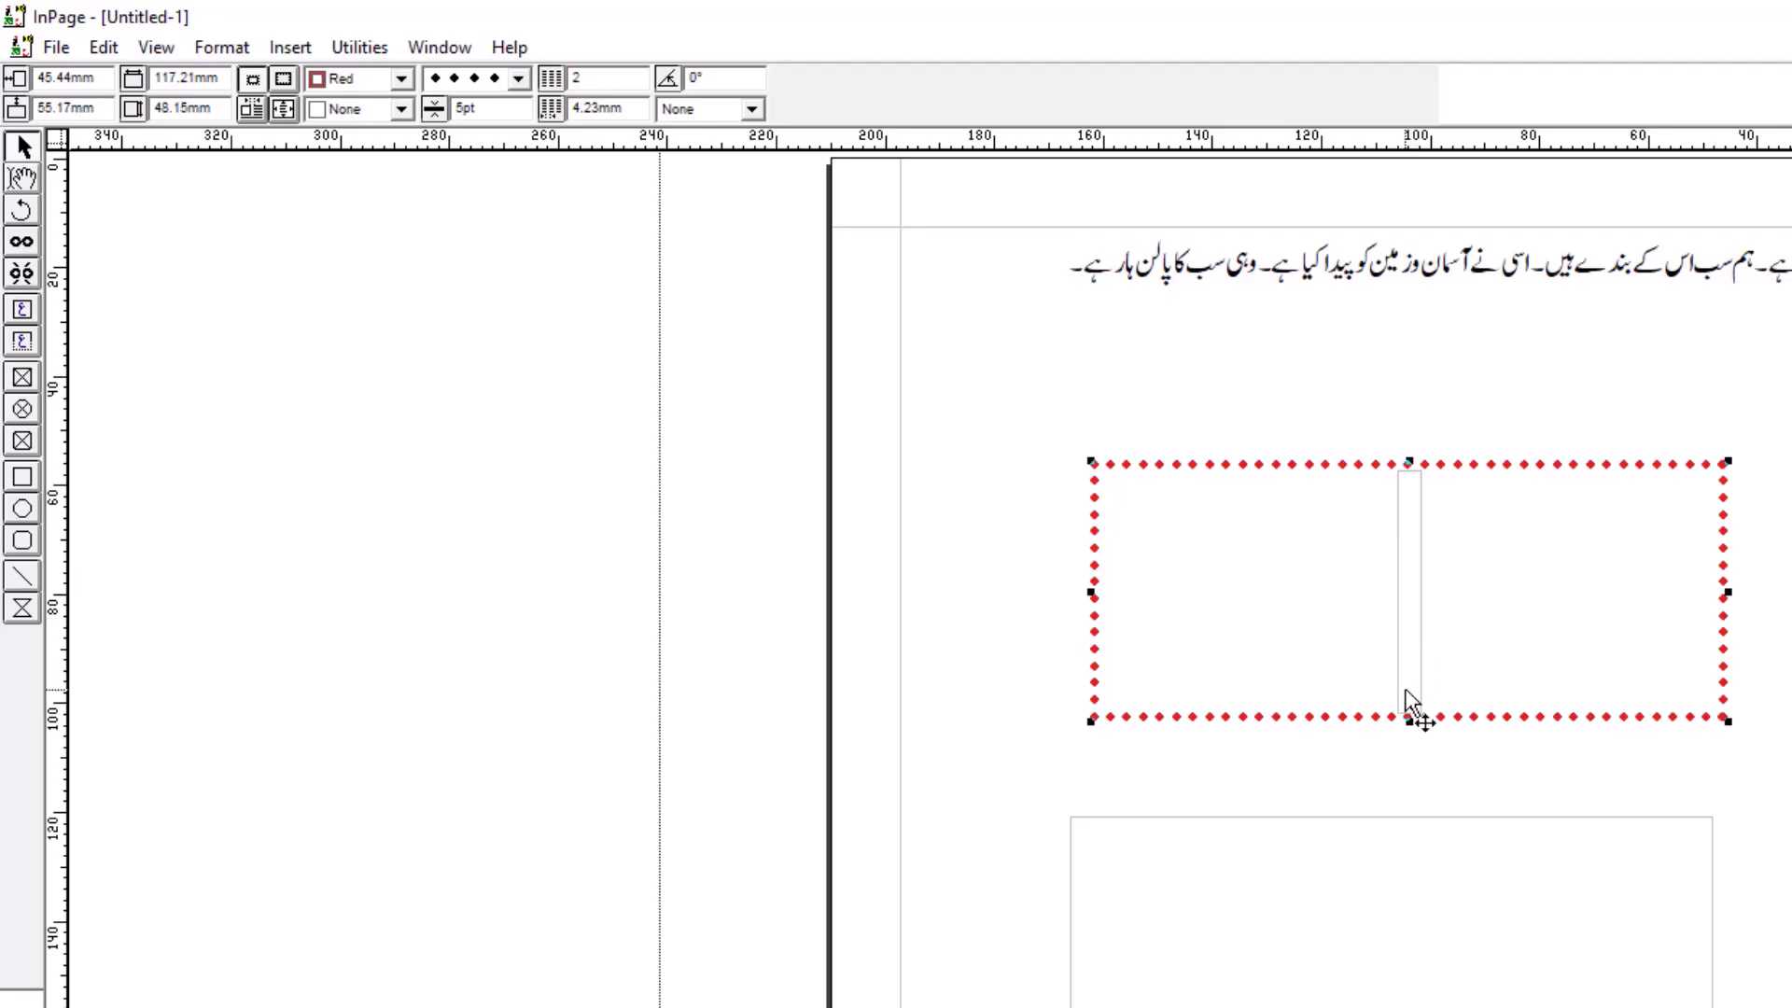
# - Give the text box a column divider line with the diamond pattern and a size of 3 pt
pyautogui.doubleClick(1311, 546)
pyautogui.moveTo(1330, 528); pyautogui.dragTo(398, 421)
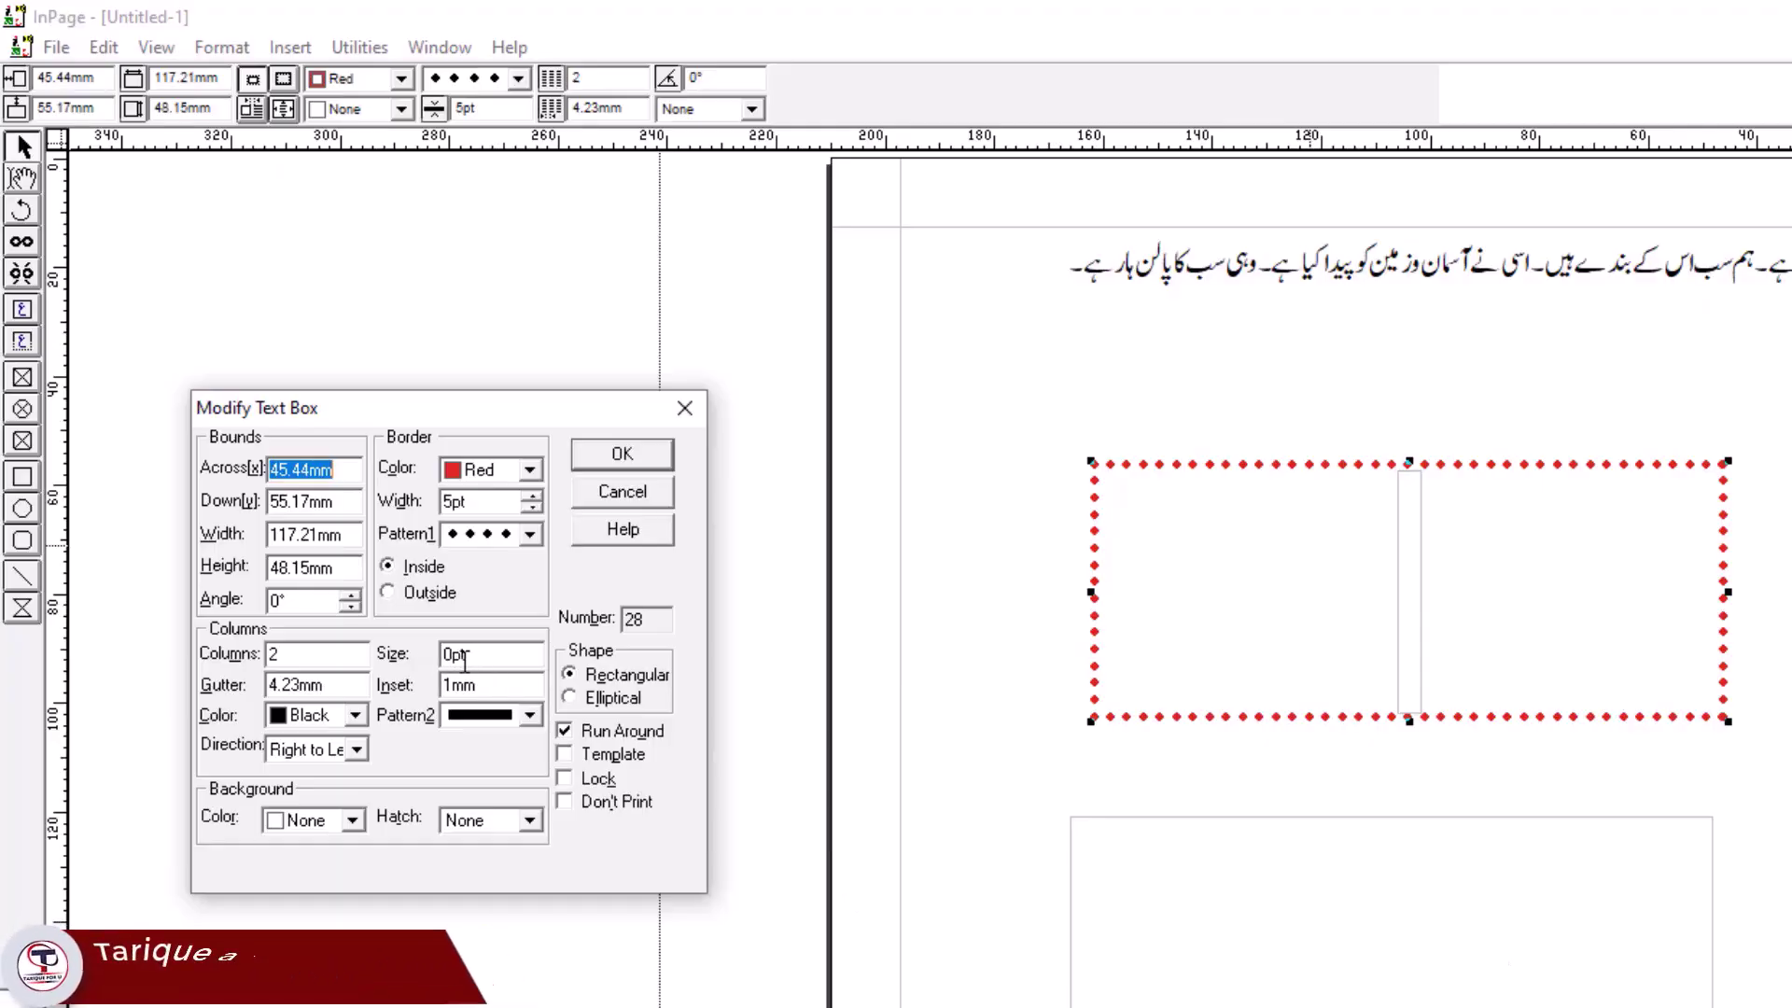
pyautogui.click(529, 715)
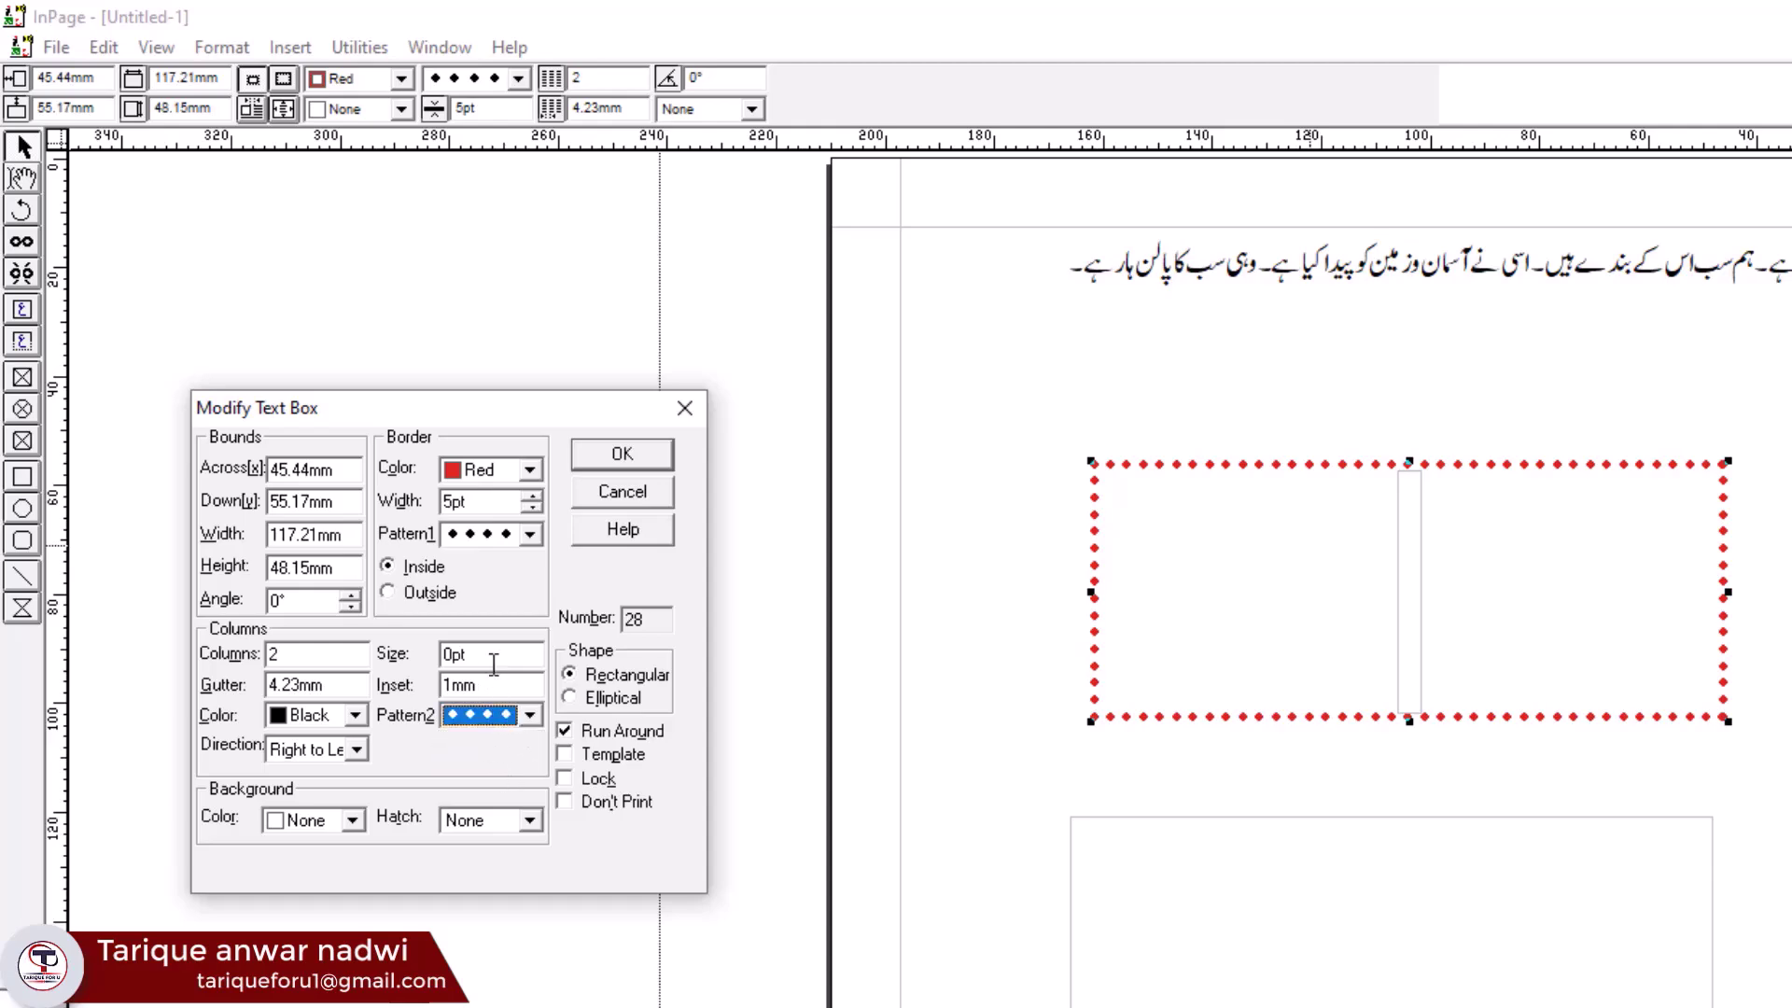
pyautogui.click(448, 657)
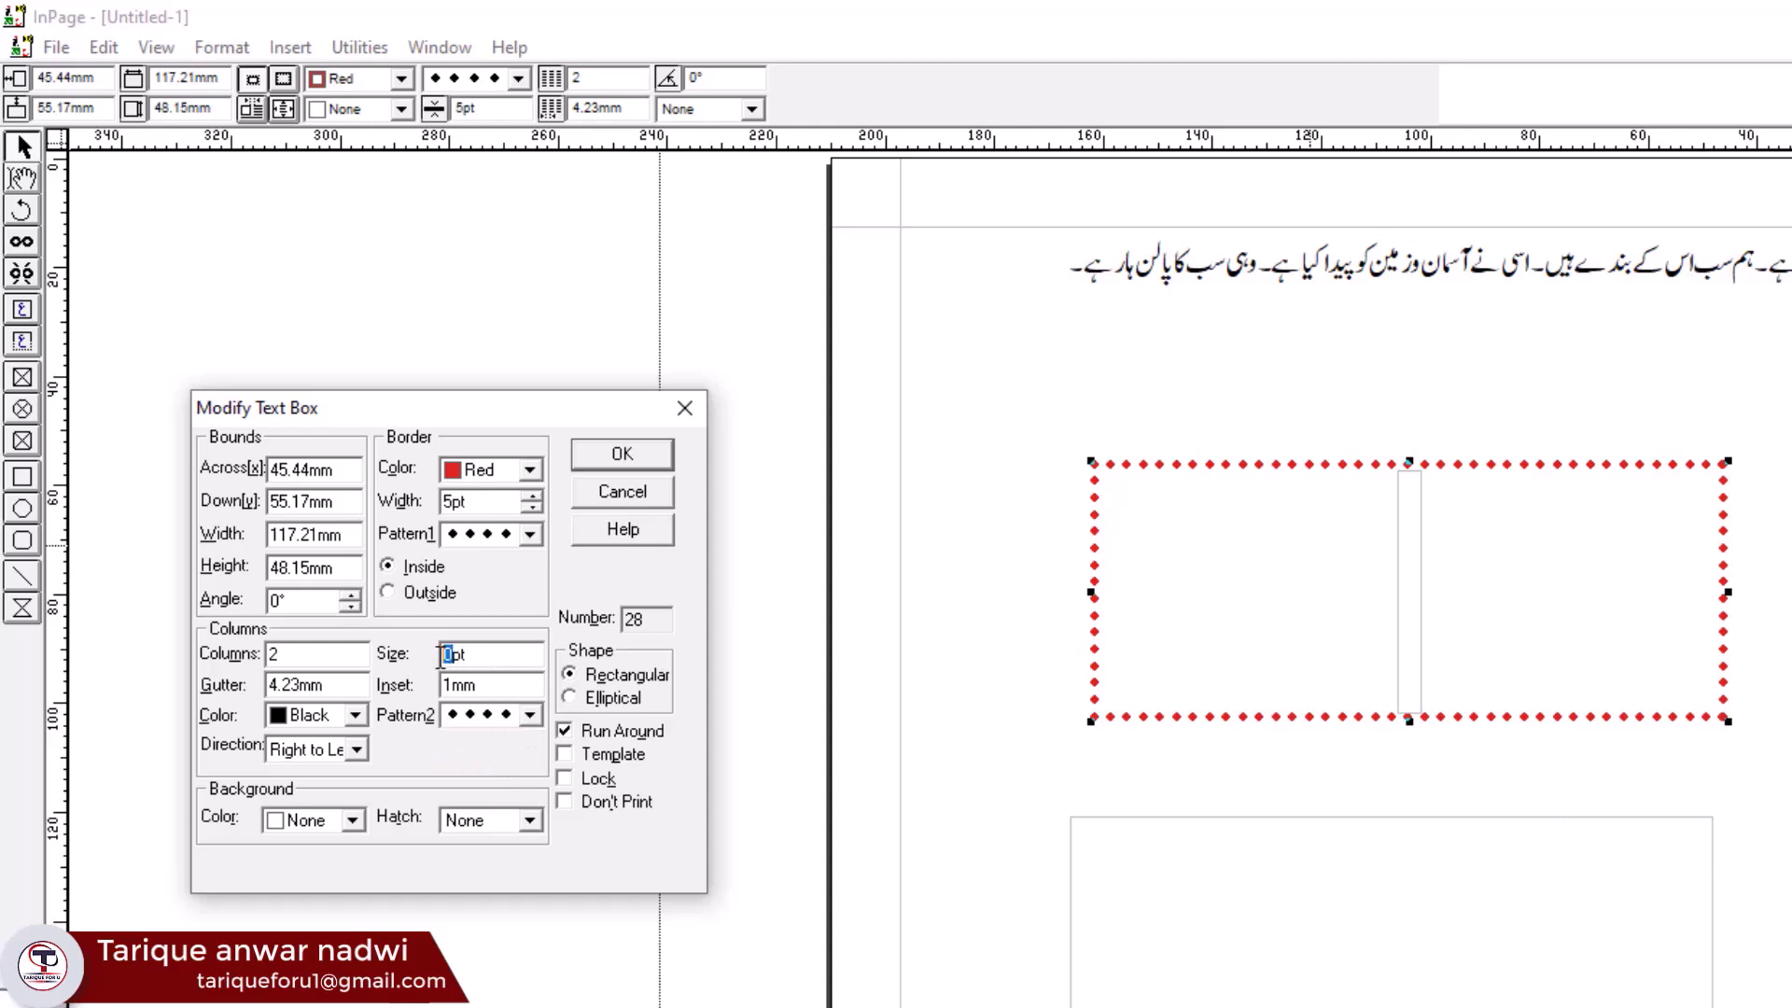
pyautogui.write('3')
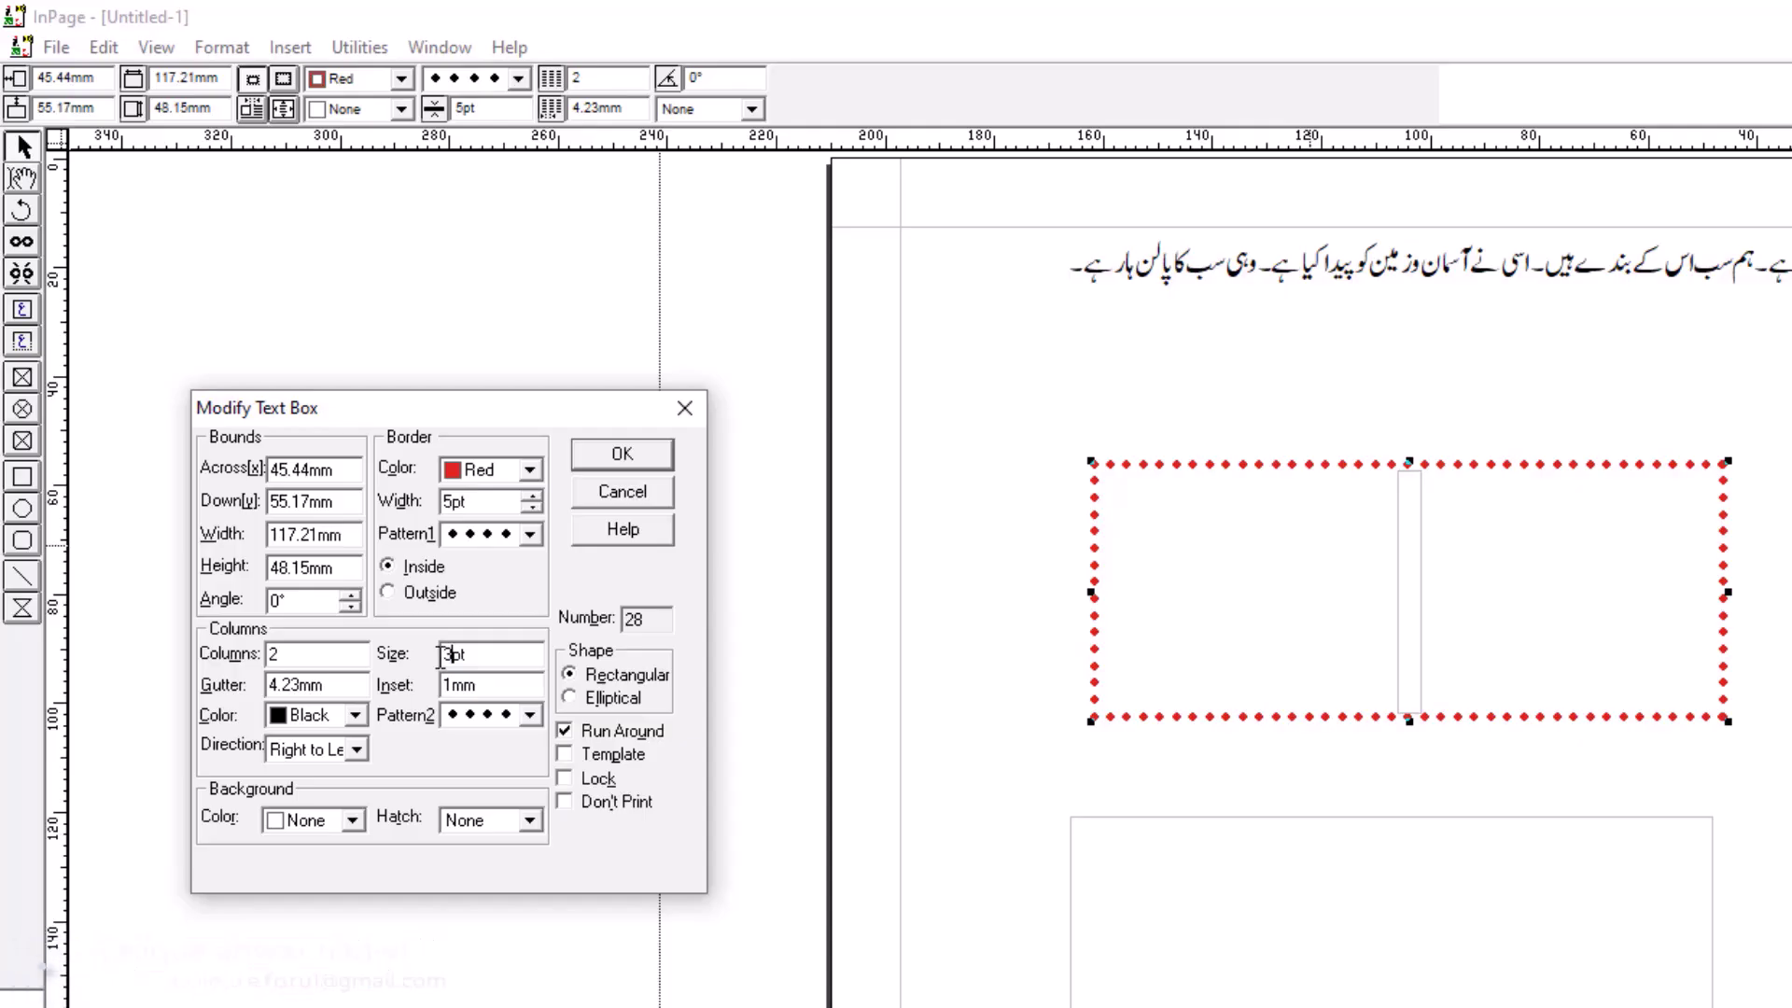
pyautogui.click(636, 457)
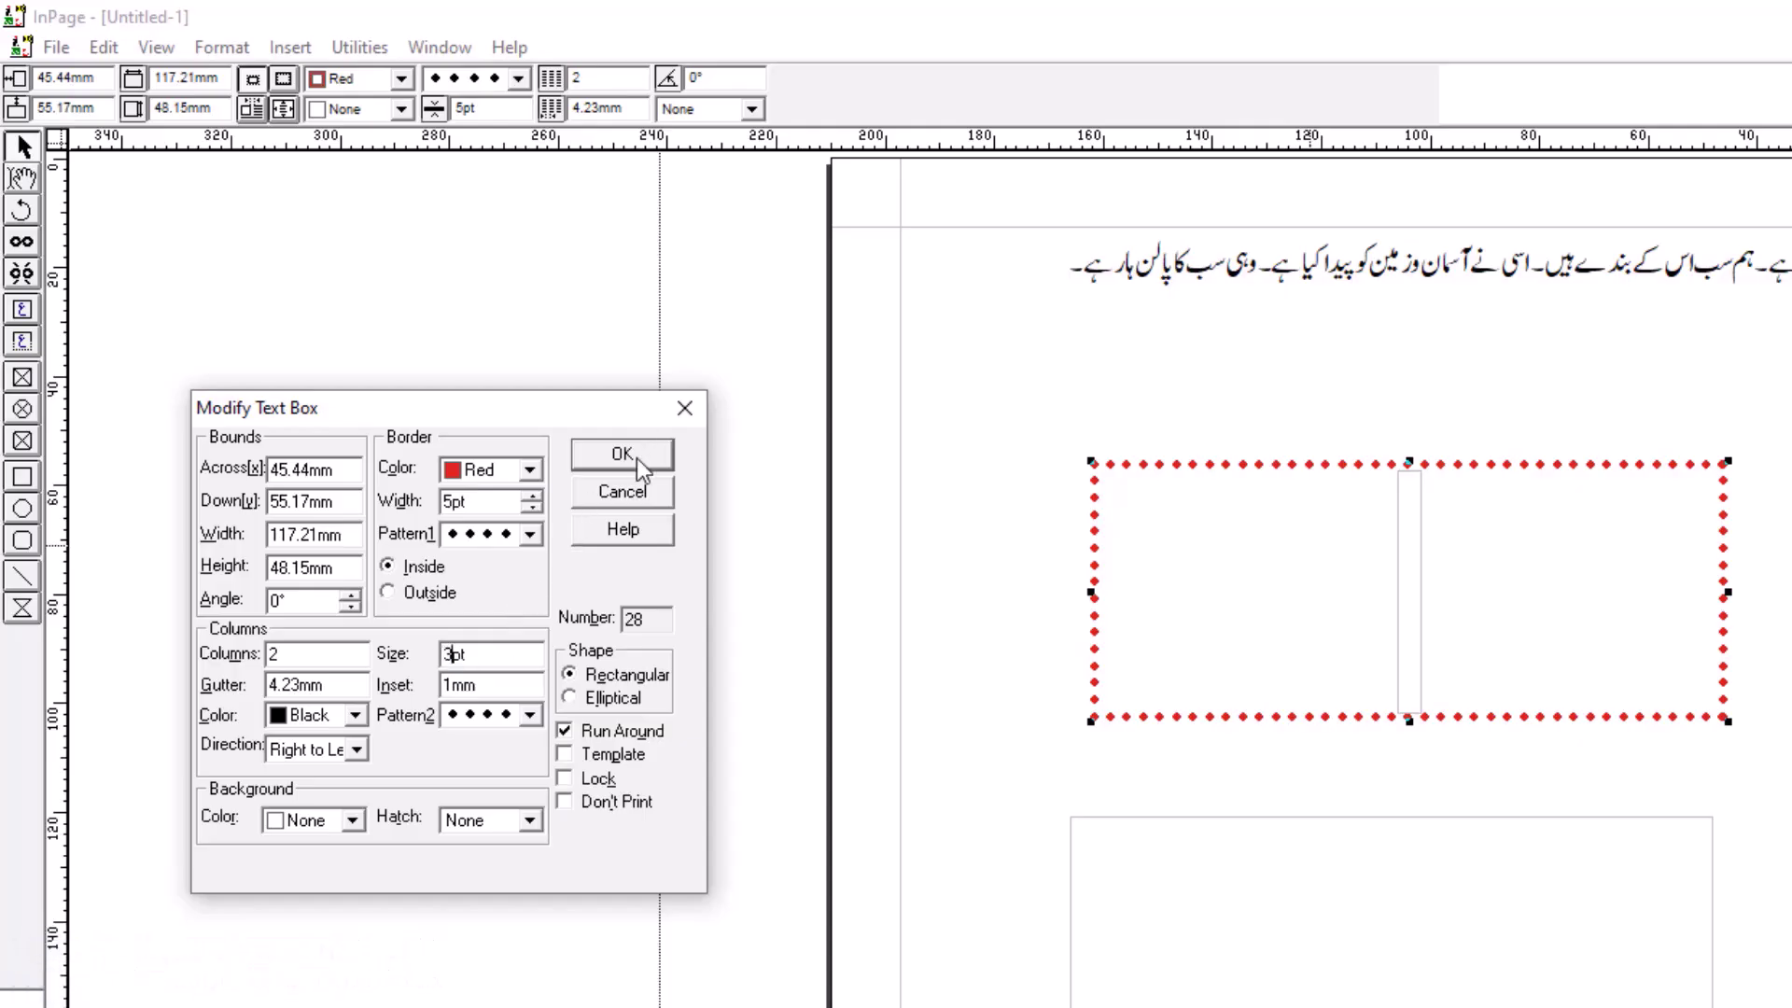
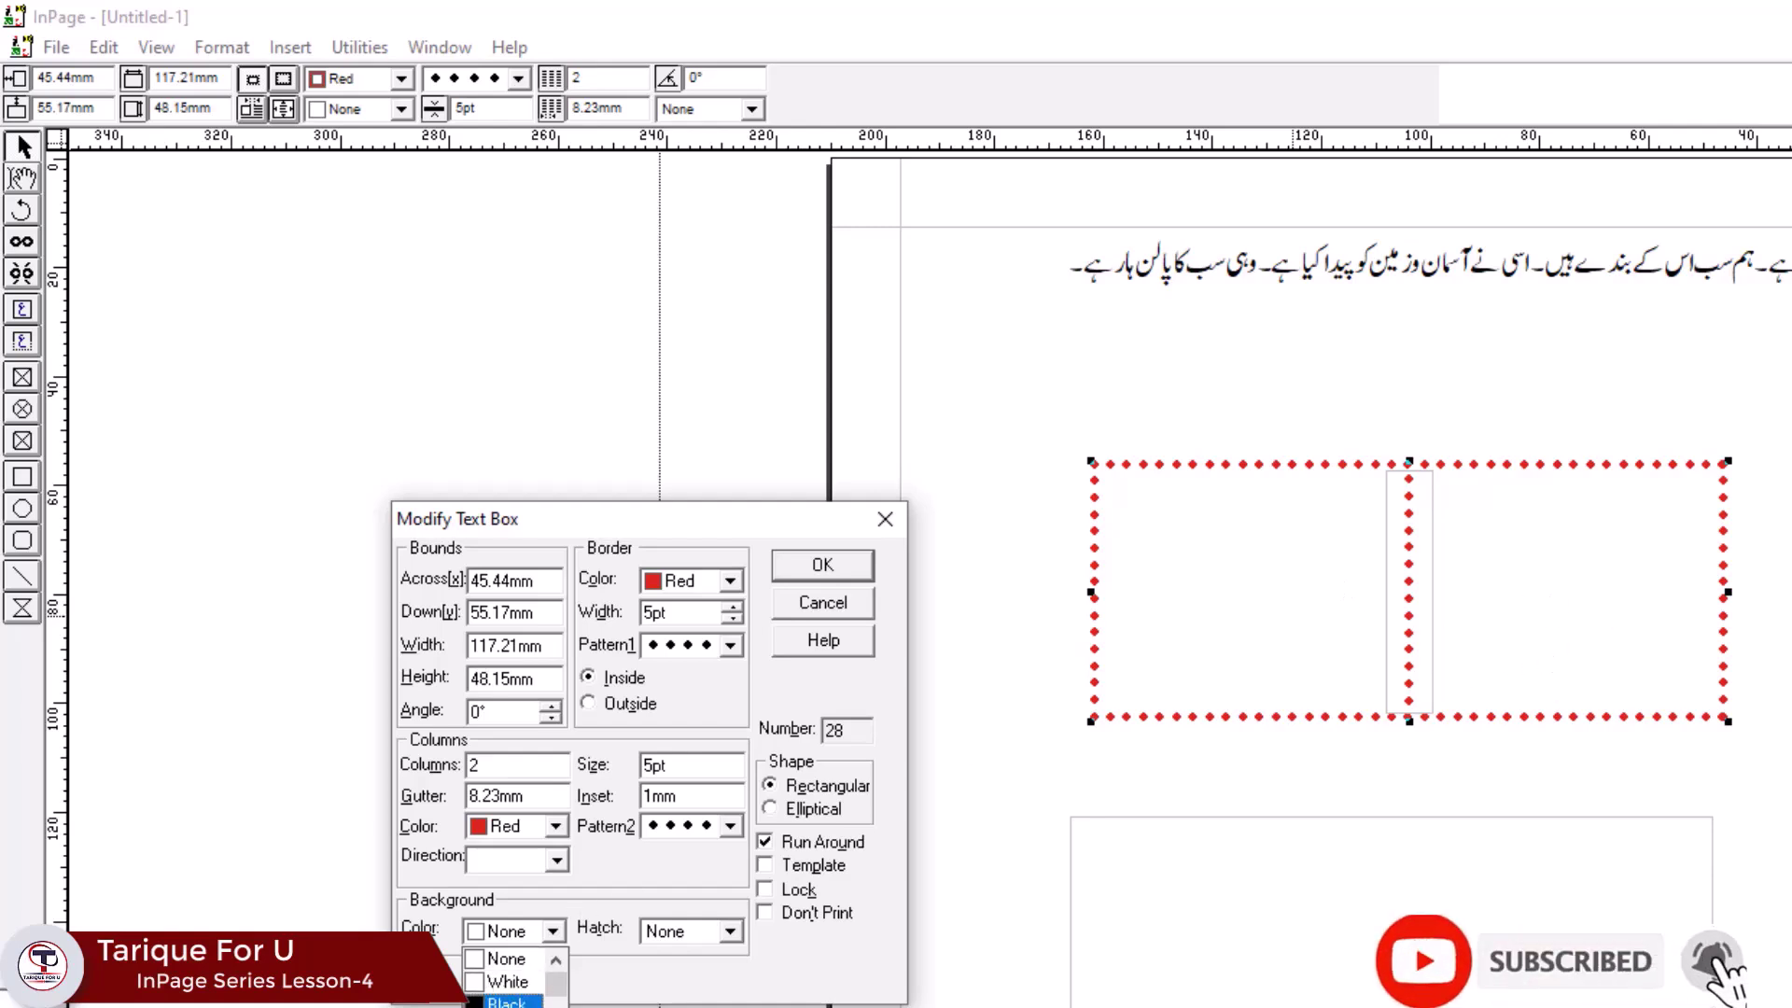
# - Fill the background of the two-column text box with gray
pyautogui.click(507, 1007)
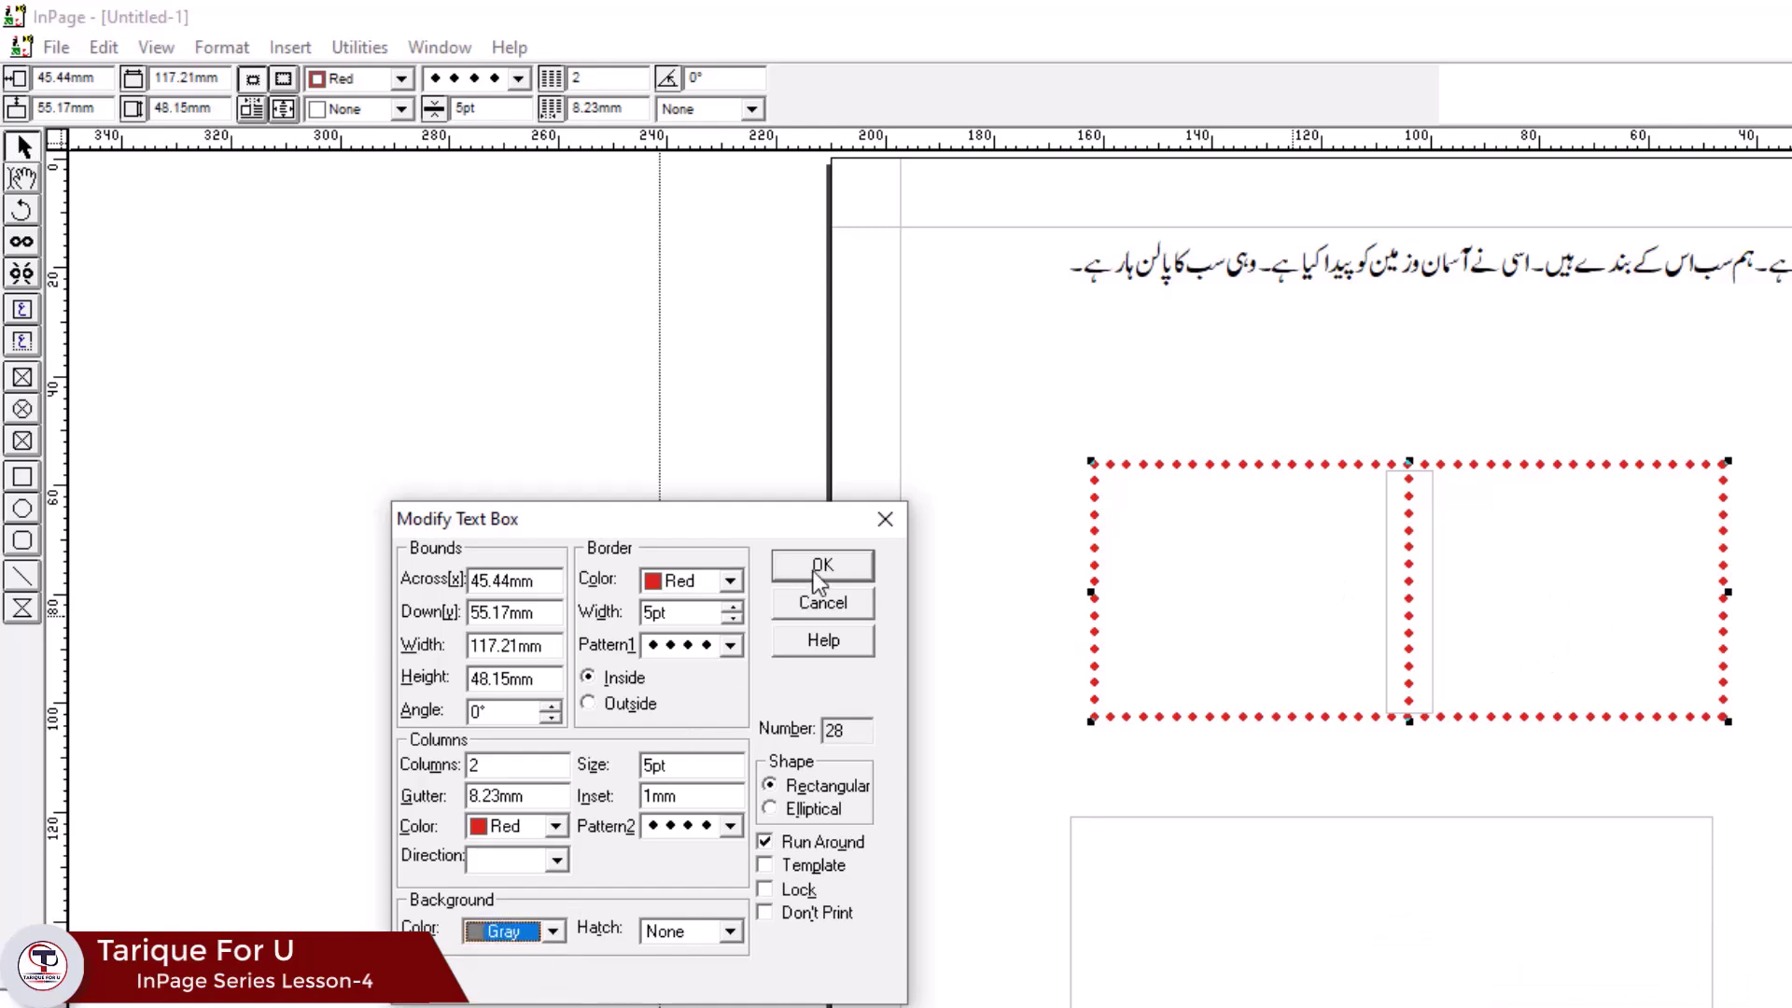
pyautogui.click(816, 568)
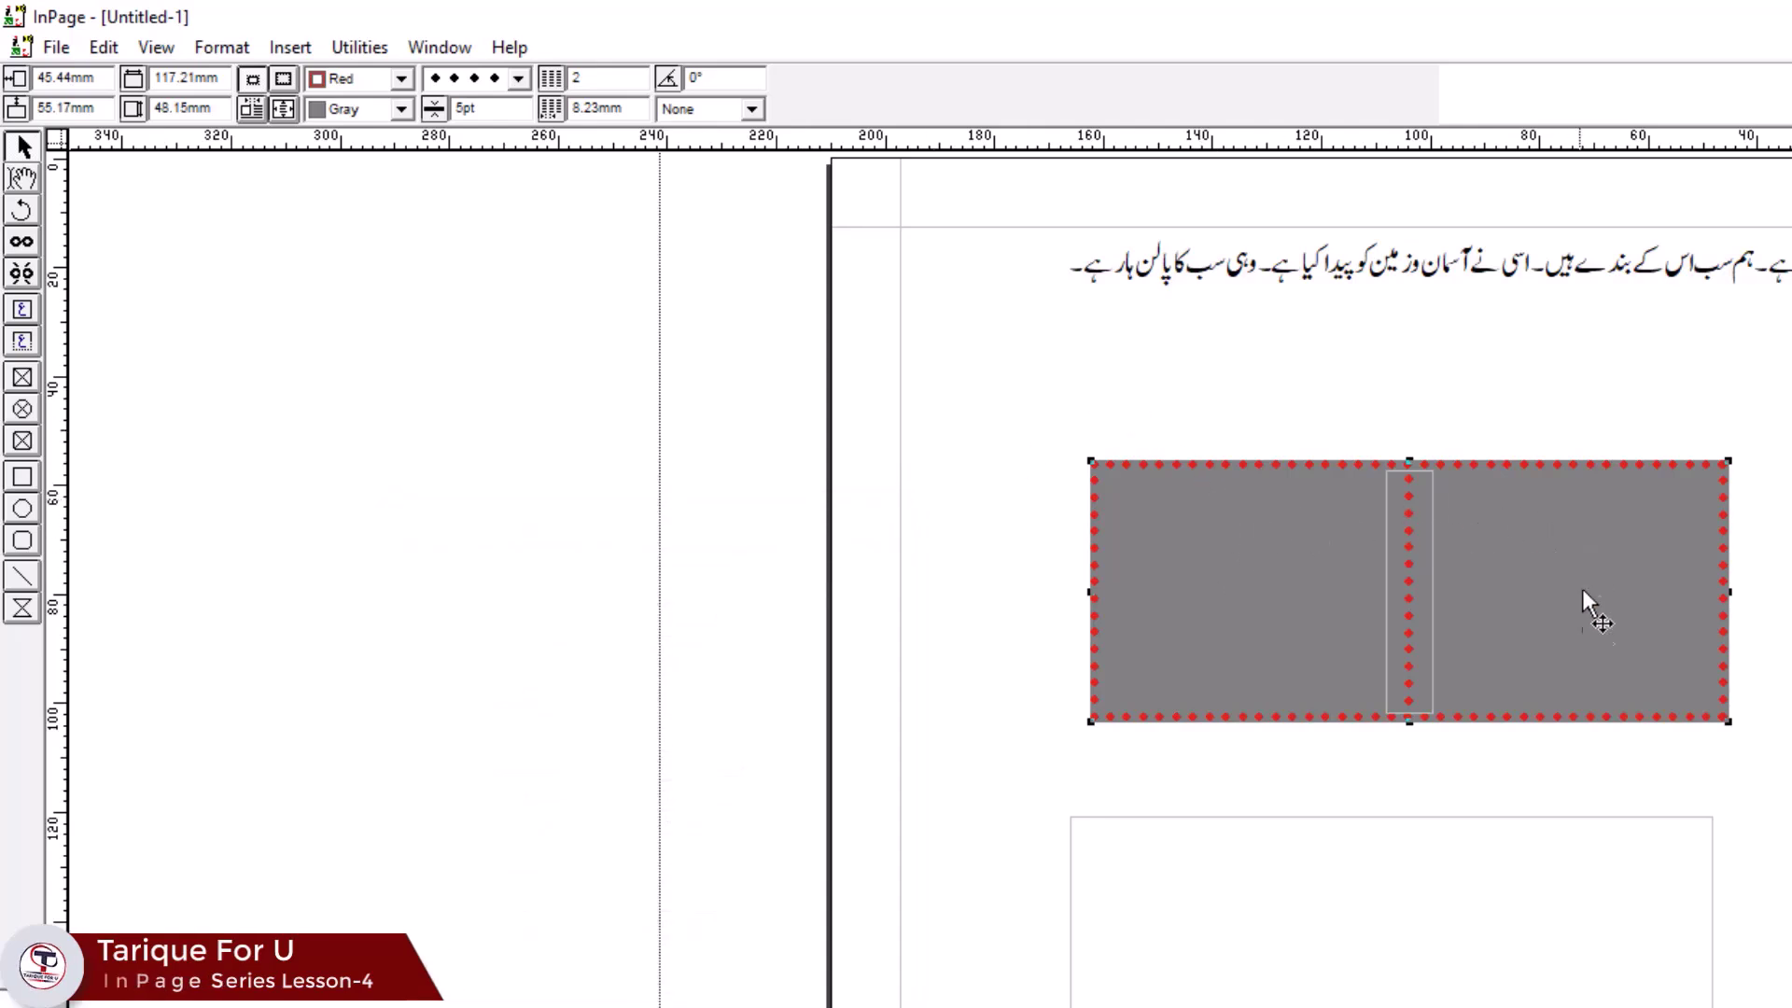
pyautogui.click(401, 108)
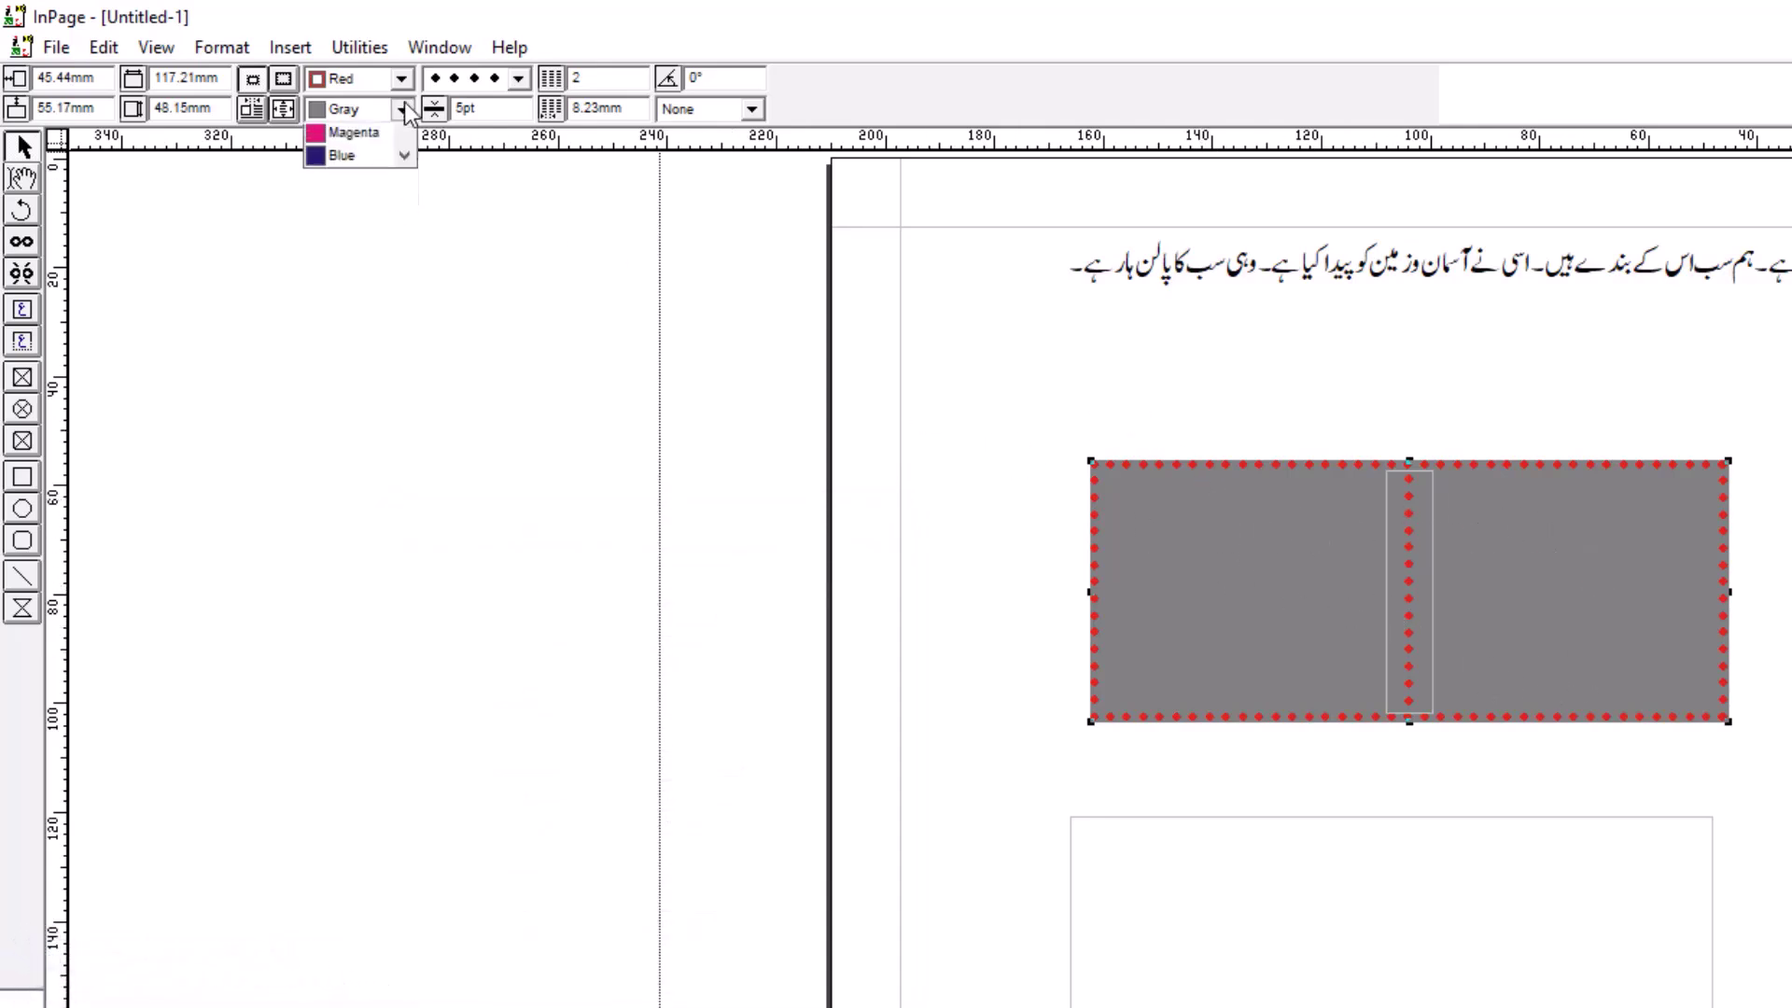
pyautogui.scroll(-2, 380, 177)
pyautogui.scroll(-3, 379, 177)
pyautogui.scroll(6, 379, 177)
pyautogui.scroll(-4, 340, 388)
pyautogui.click(1183, 494)
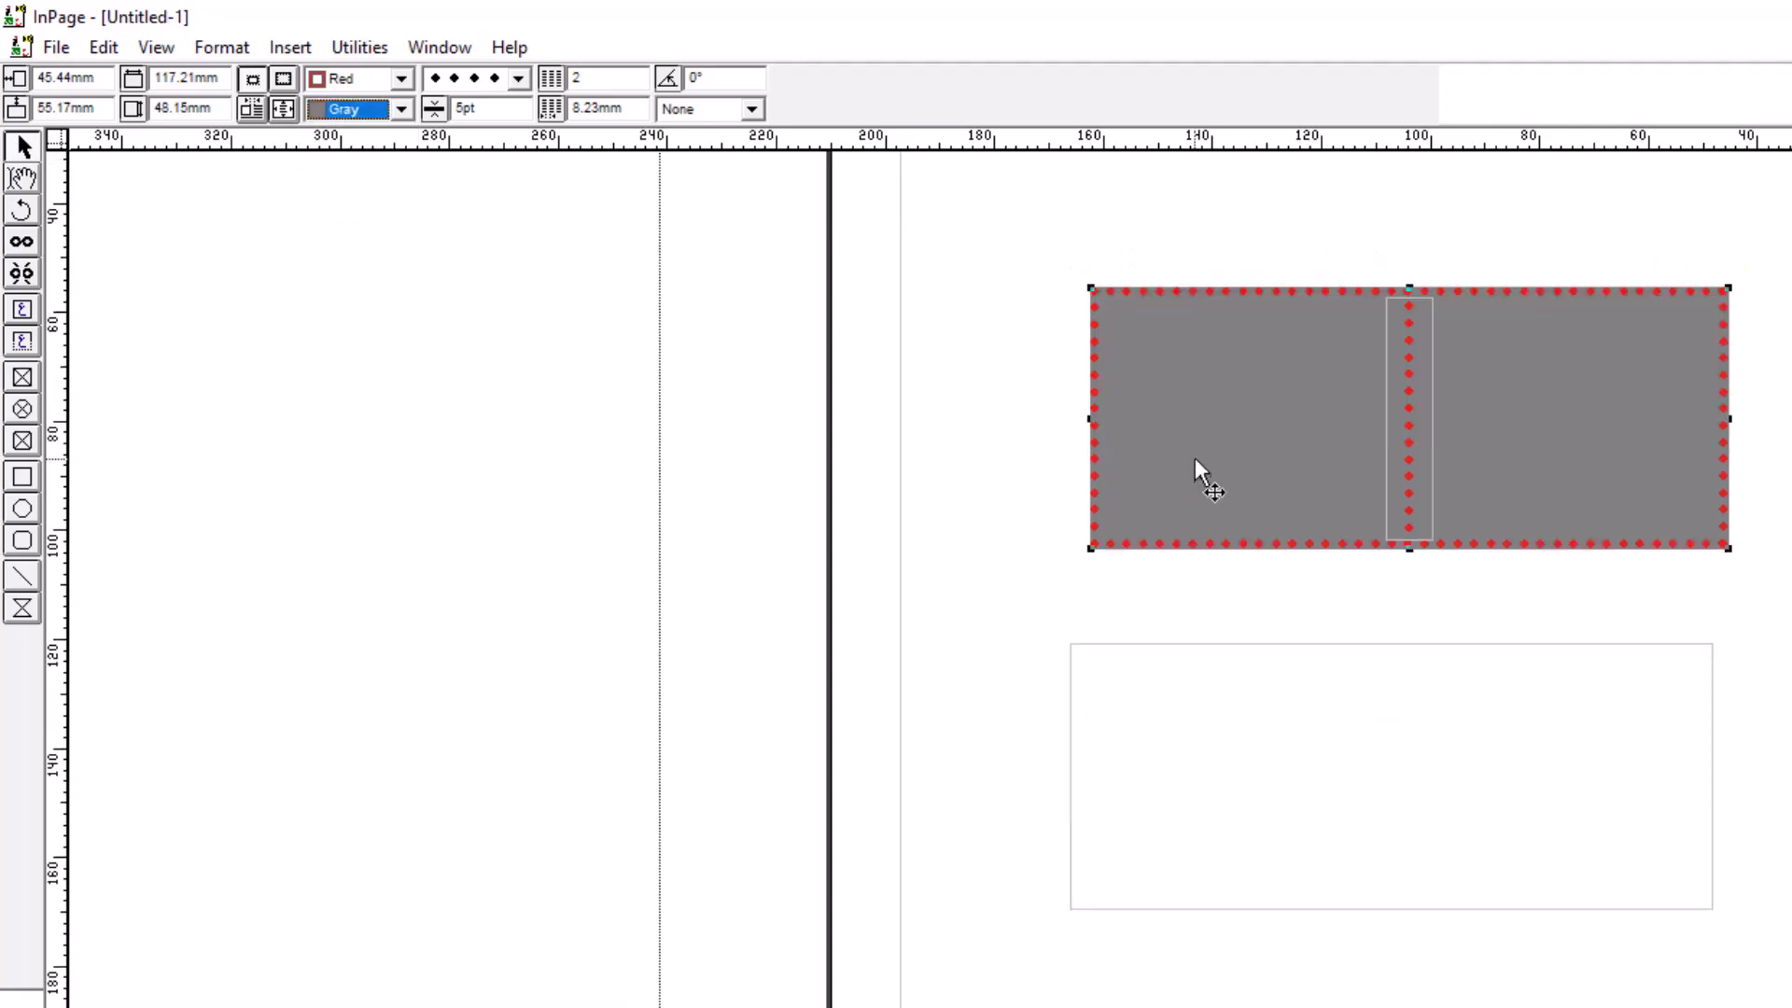
# - Apply the vertical-line hatch to the background of the gray text box
pyautogui.doubleClick(1218, 430)
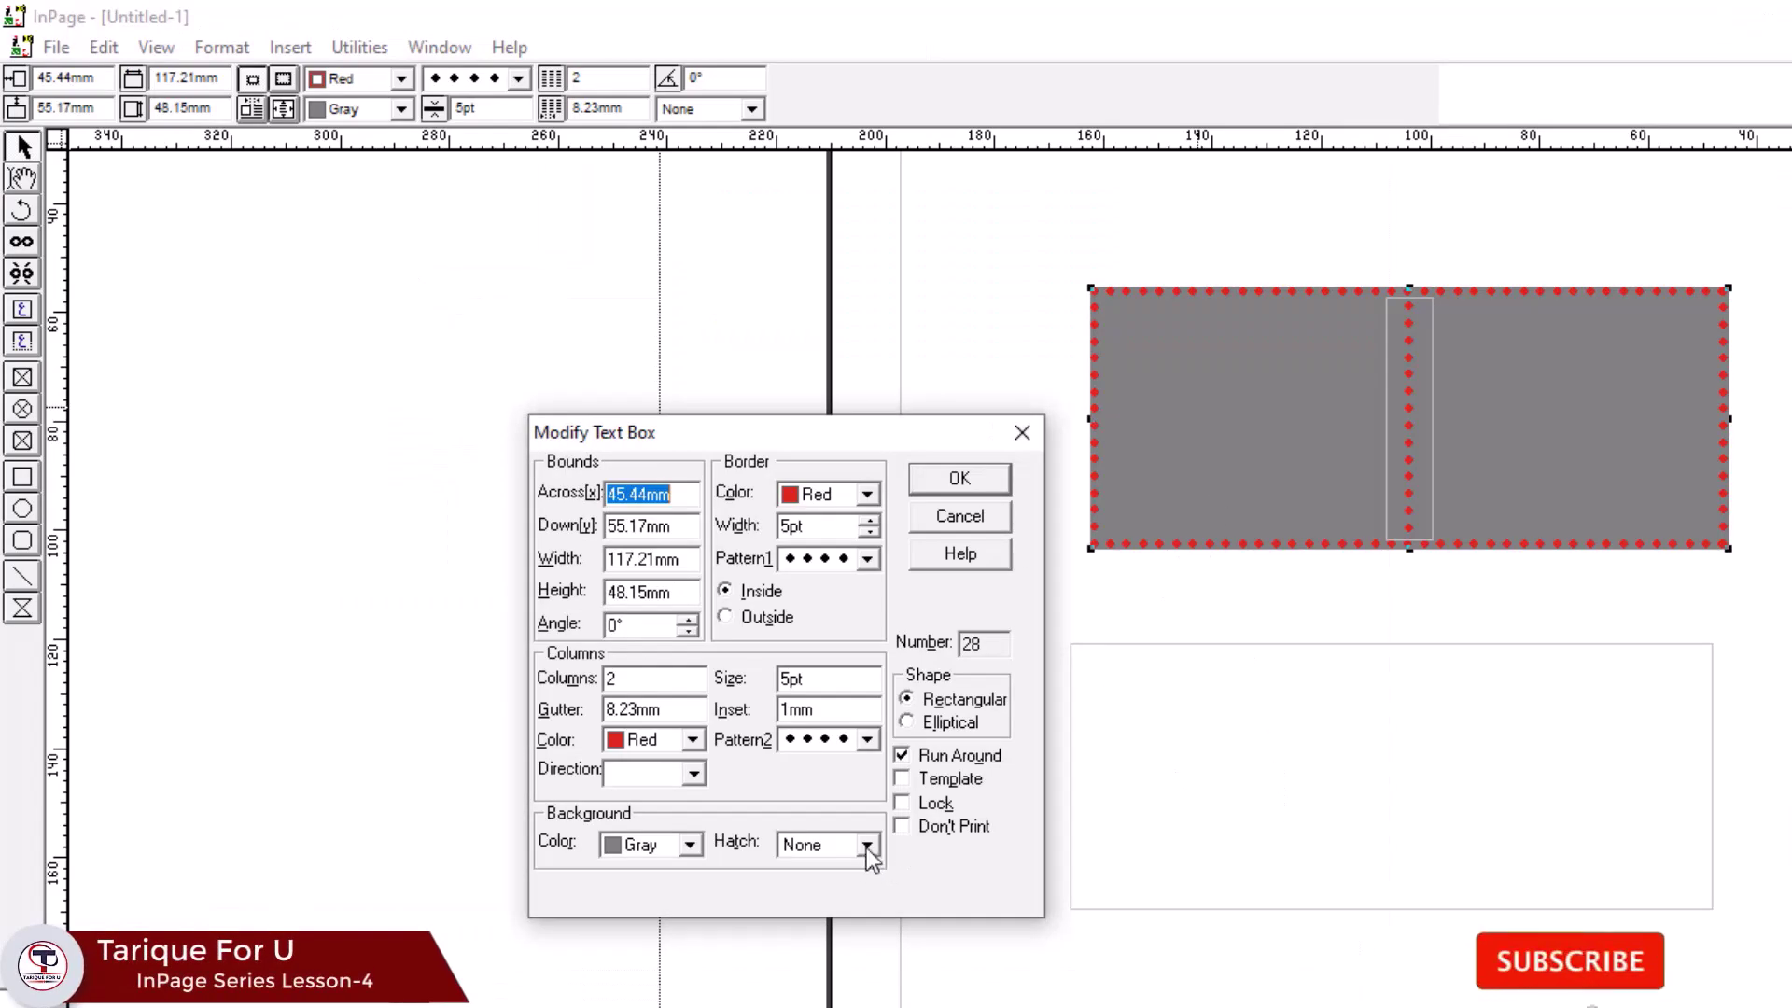
pyautogui.click(560, 547)
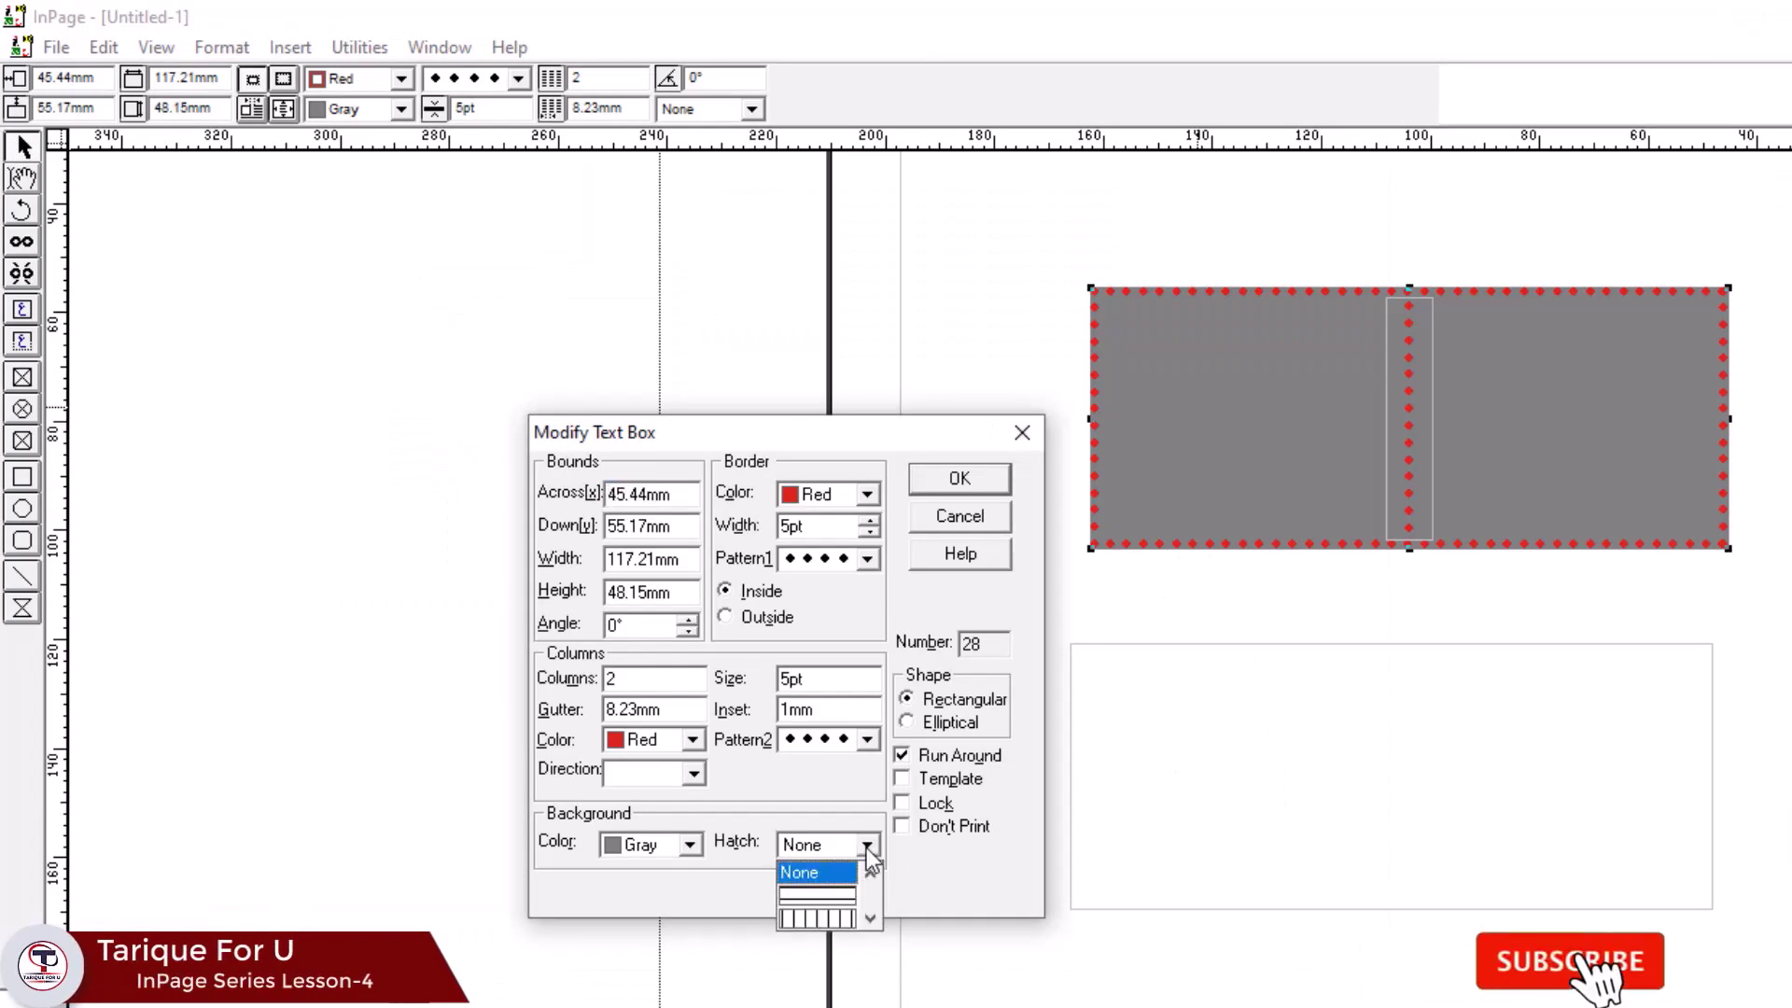
pyautogui.click(827, 917)
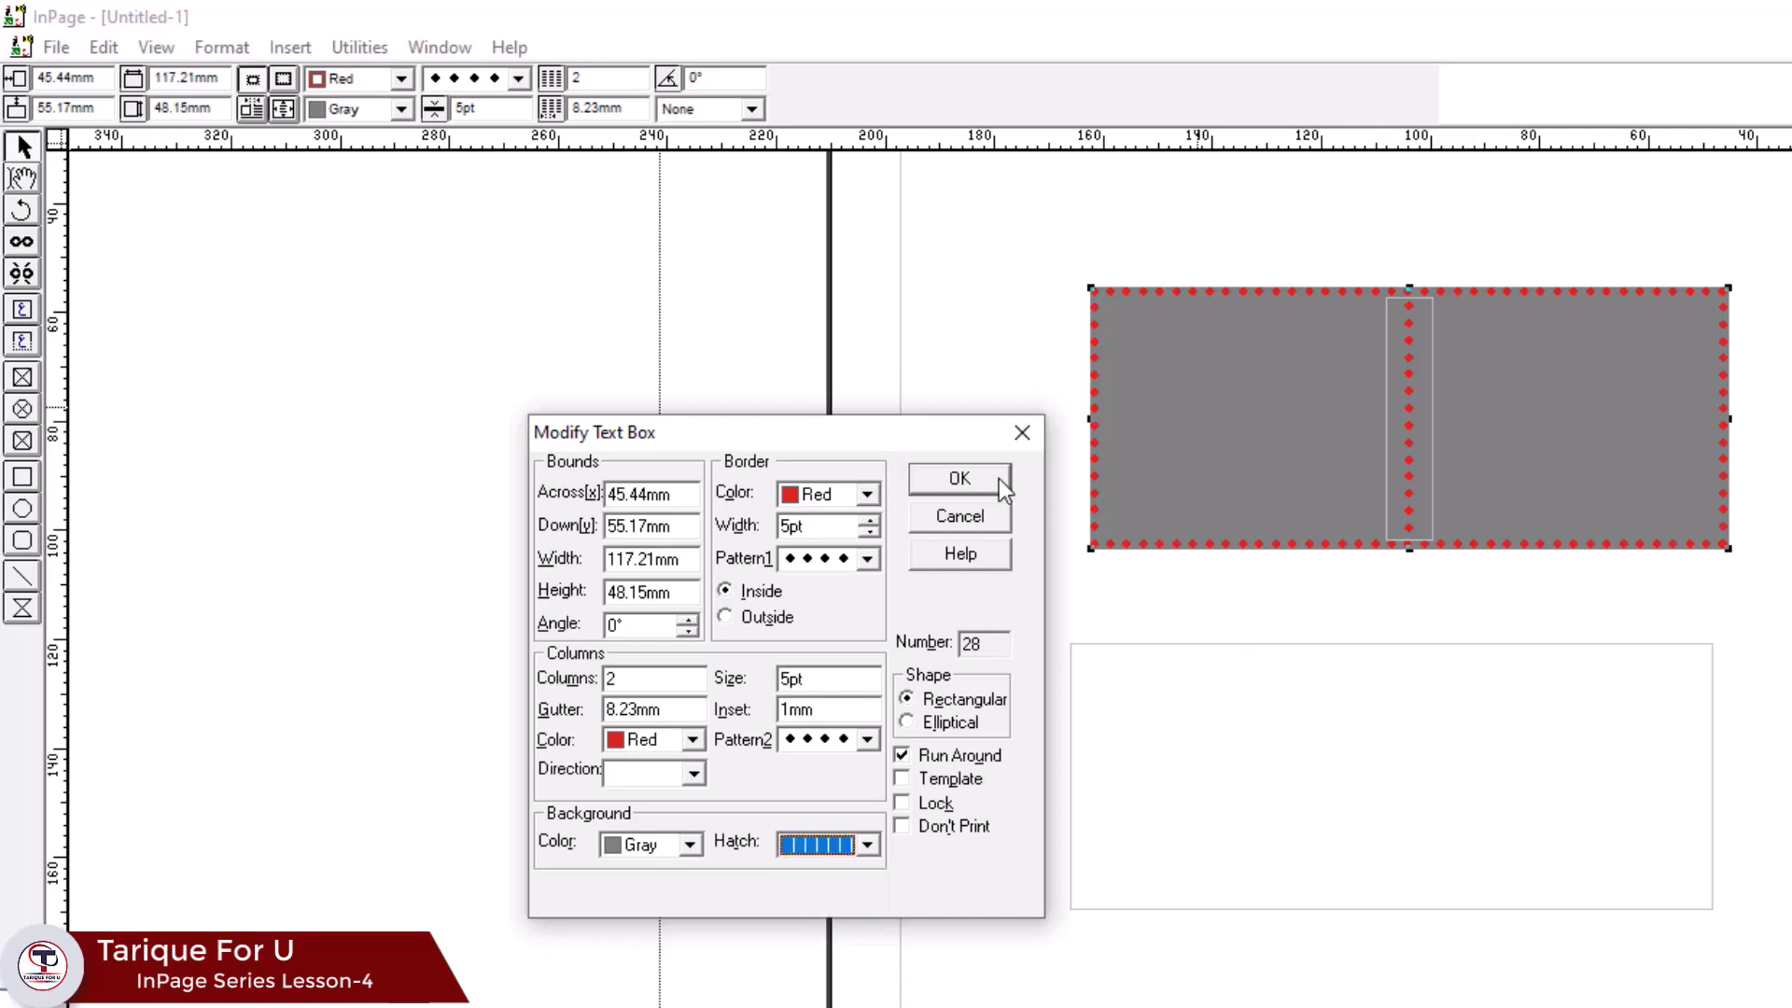
pyautogui.click(959, 481)
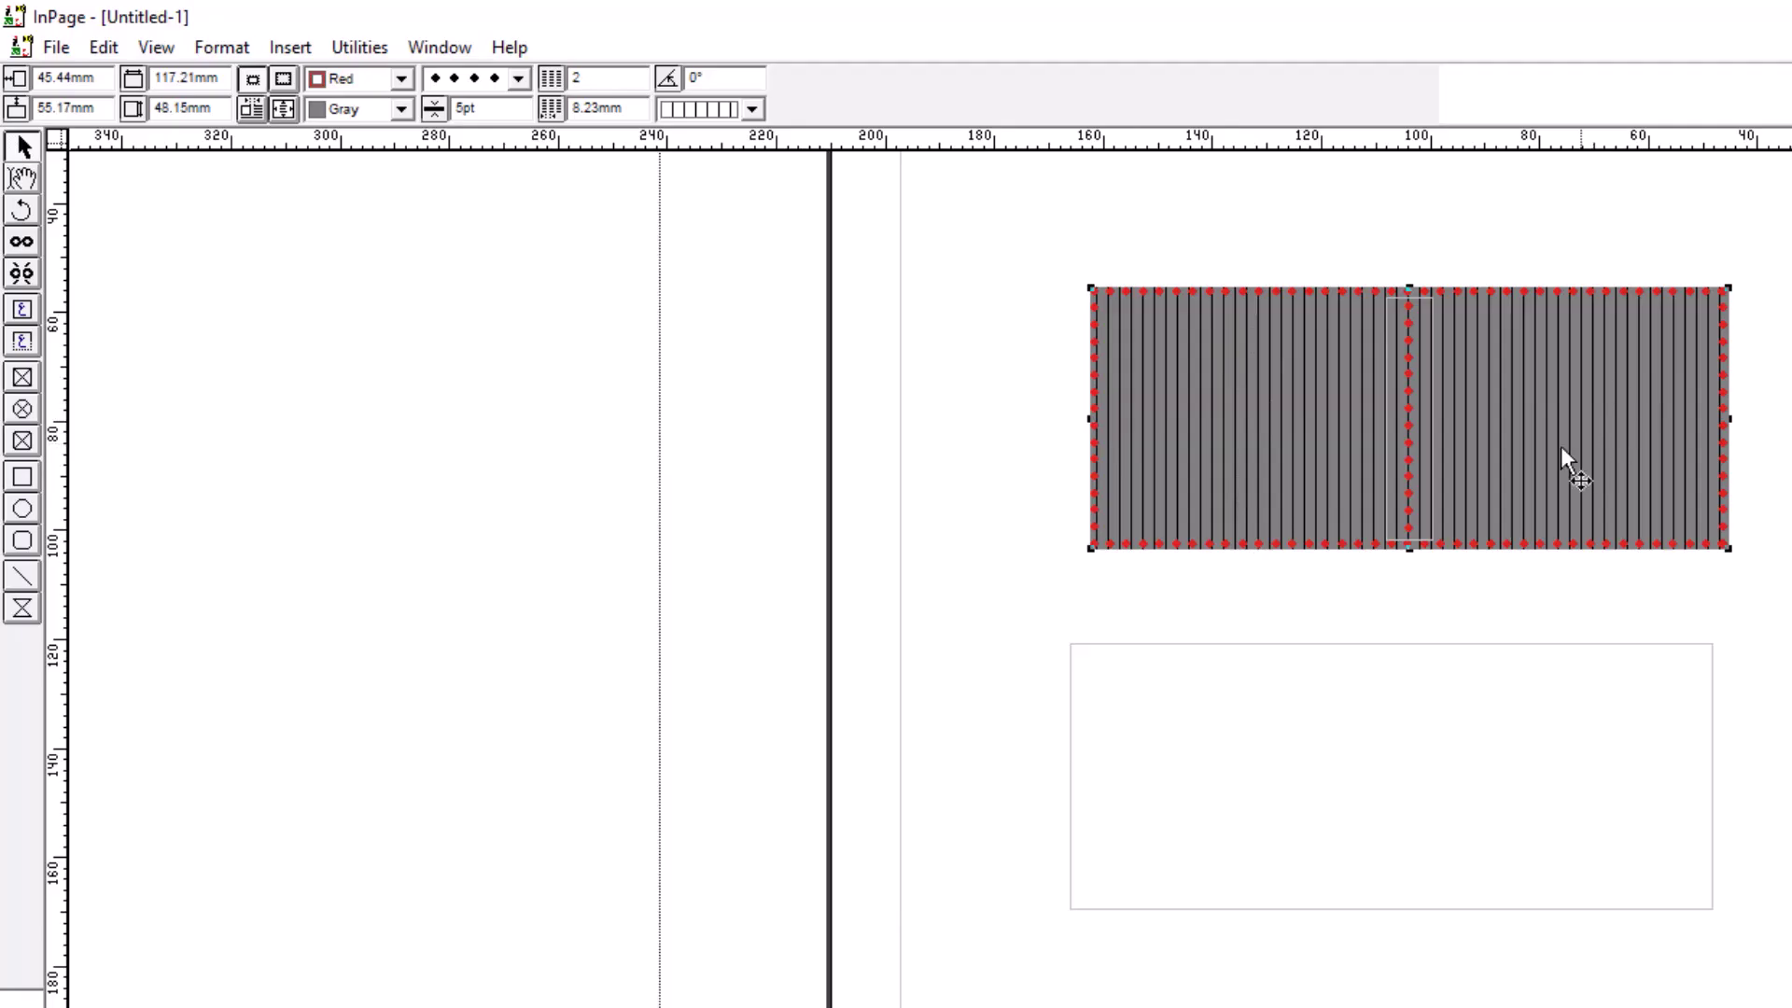
# - Change the gray two-column text box's hatch to the diagonal-line pattern, and finally to the diagonal crosshatch pattern
pyautogui.click(754, 110)
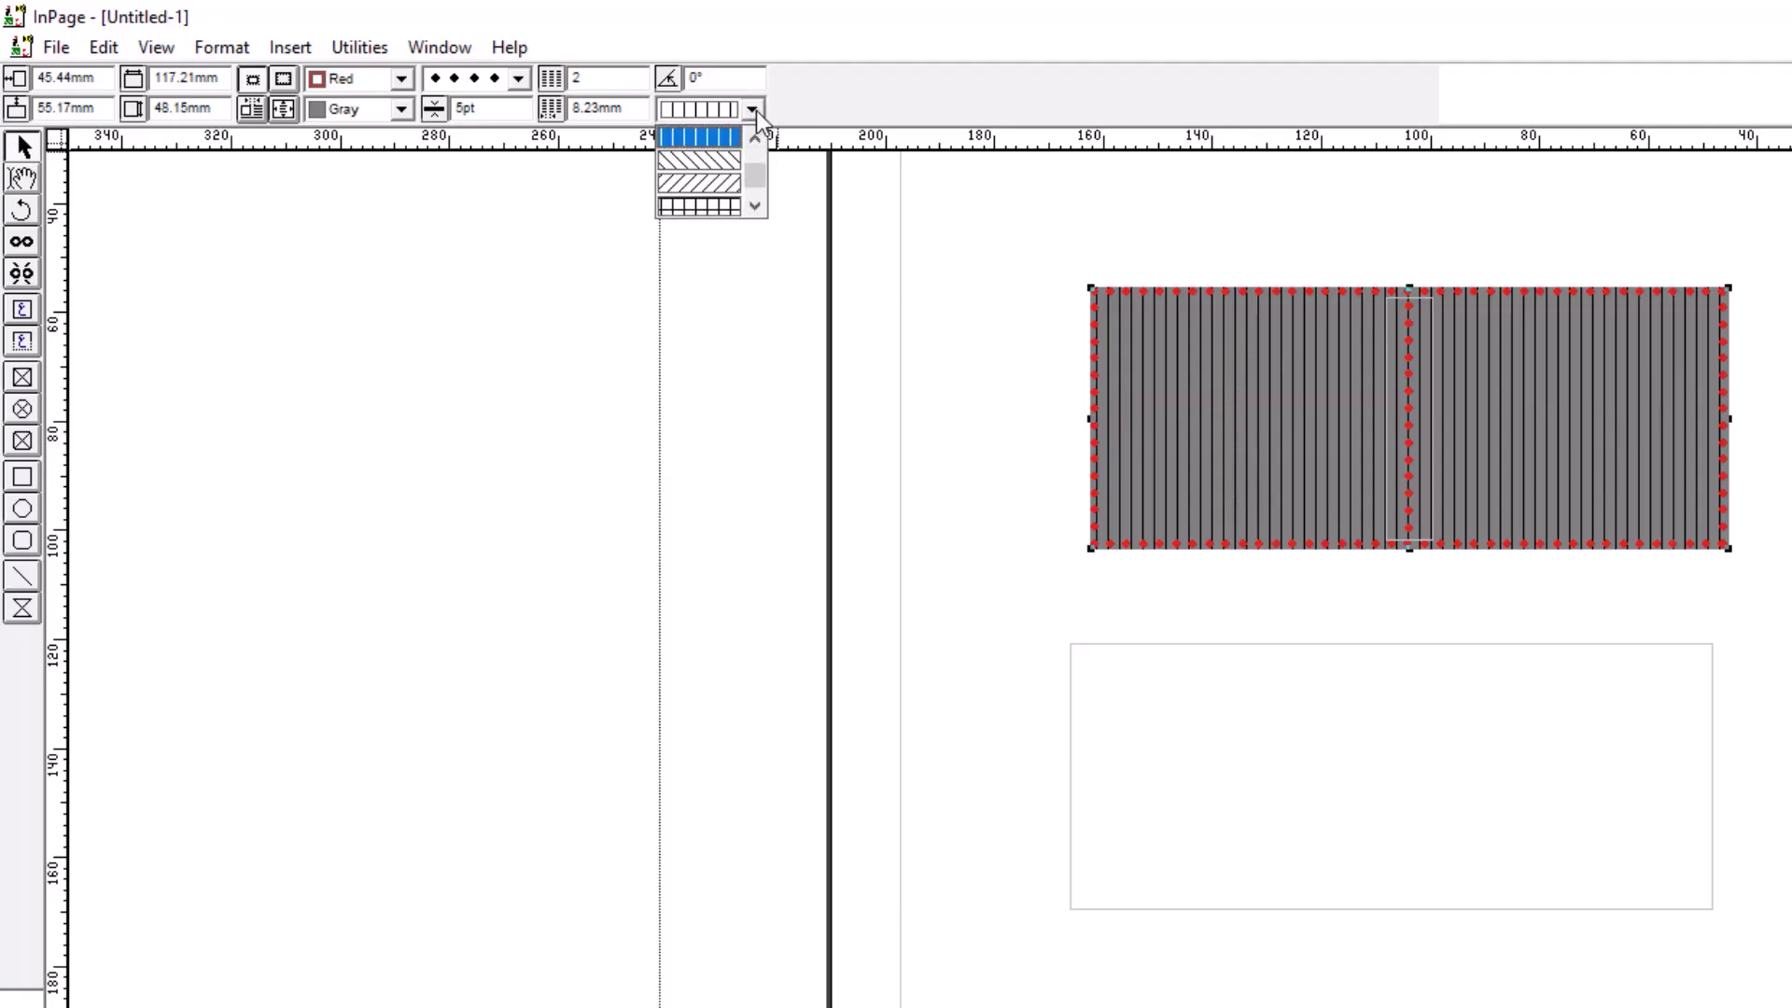
pyautogui.click(723, 181)
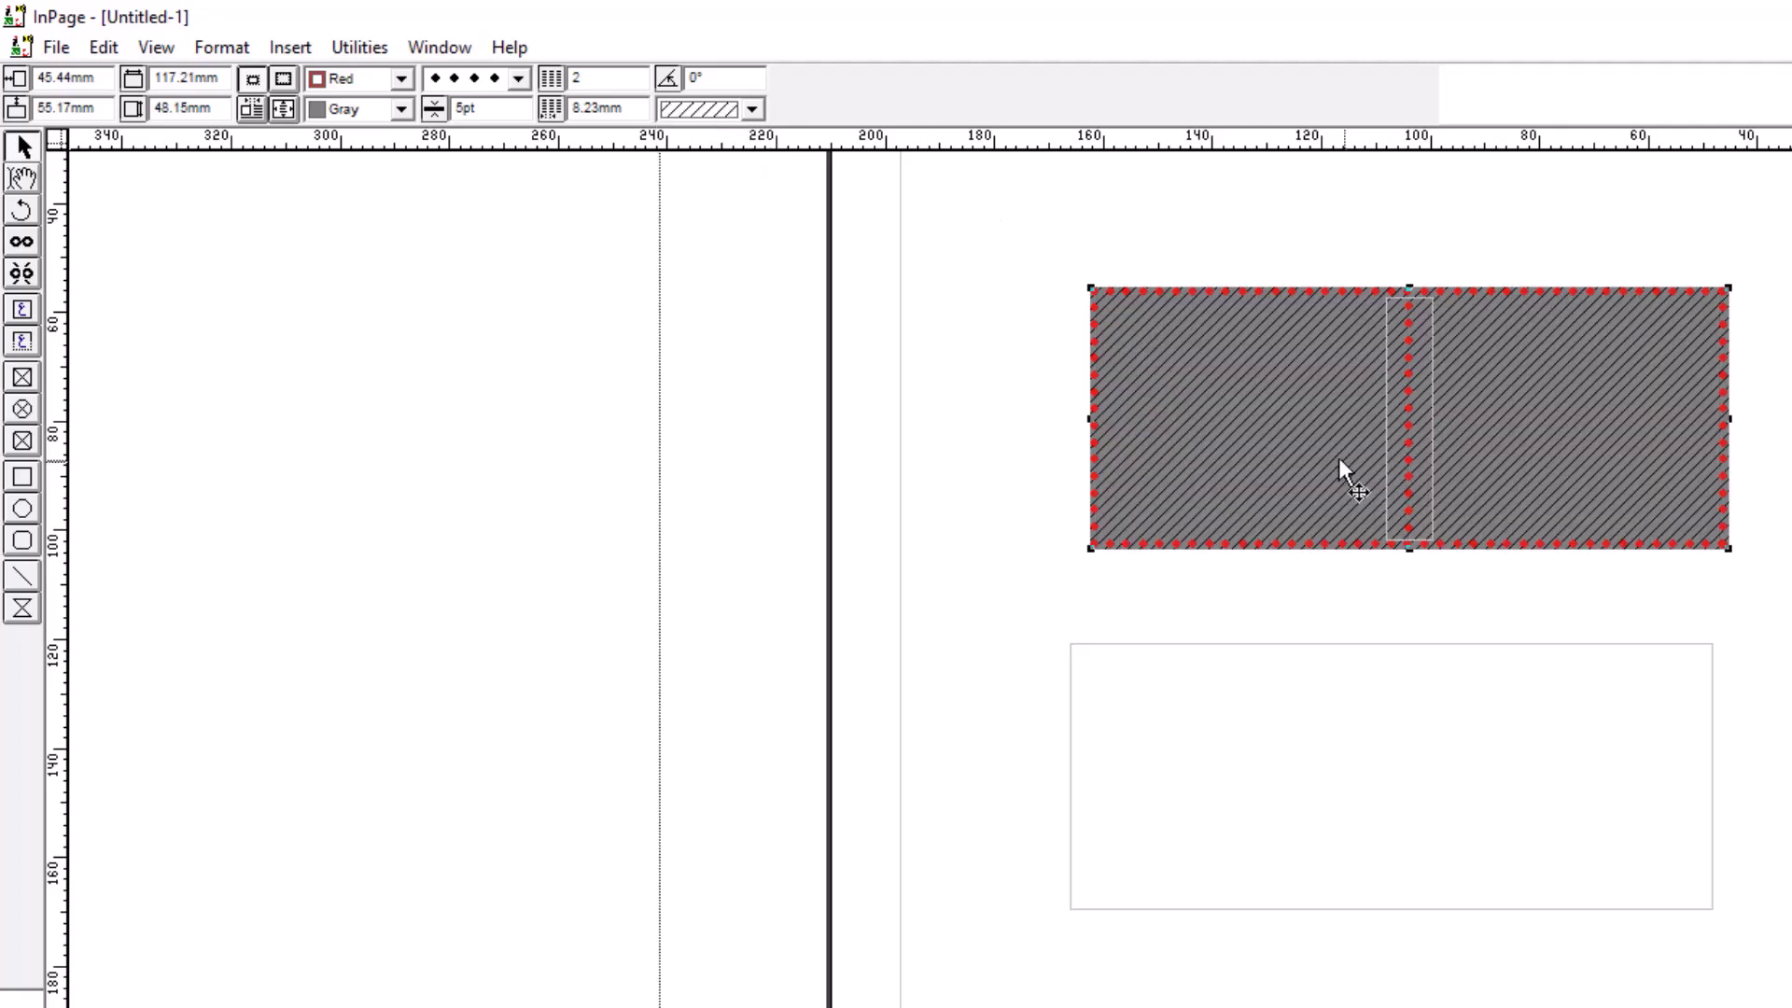
pyautogui.click(752, 109)
pyautogui.click(724, 197)
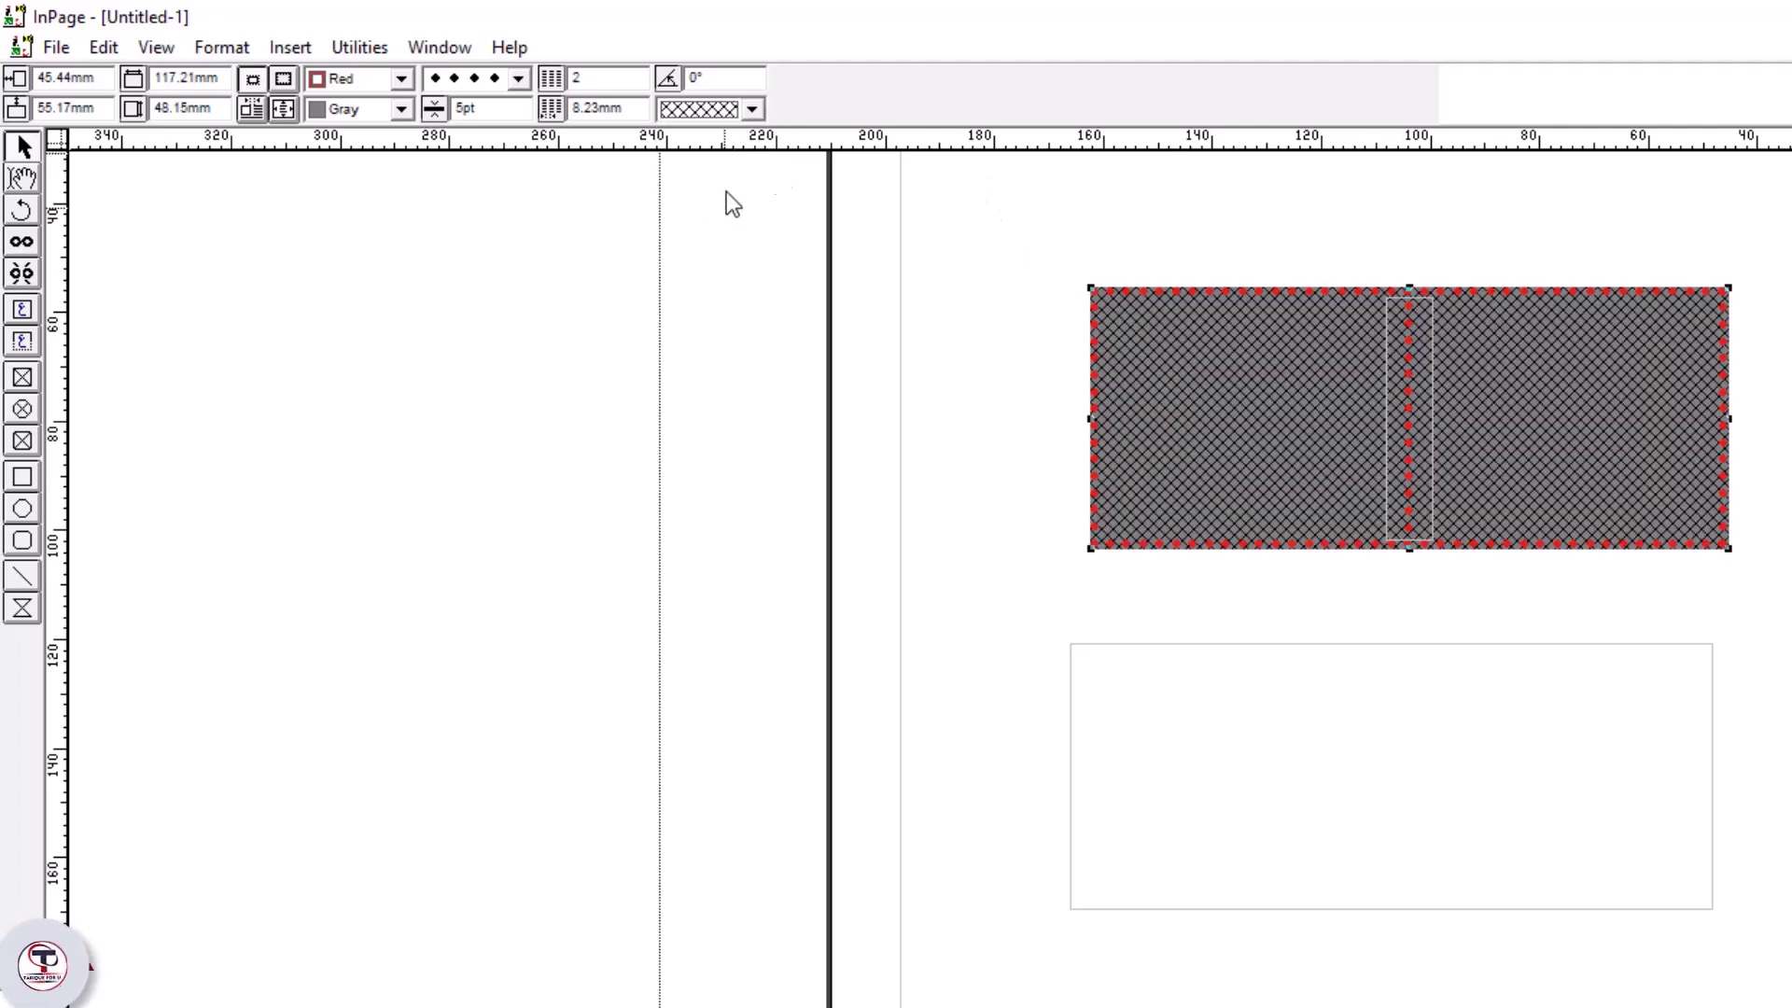
# - Examine the gray text box's border, column and background properties, and leave them without making changes
pyautogui.doubleClick(1217, 403)
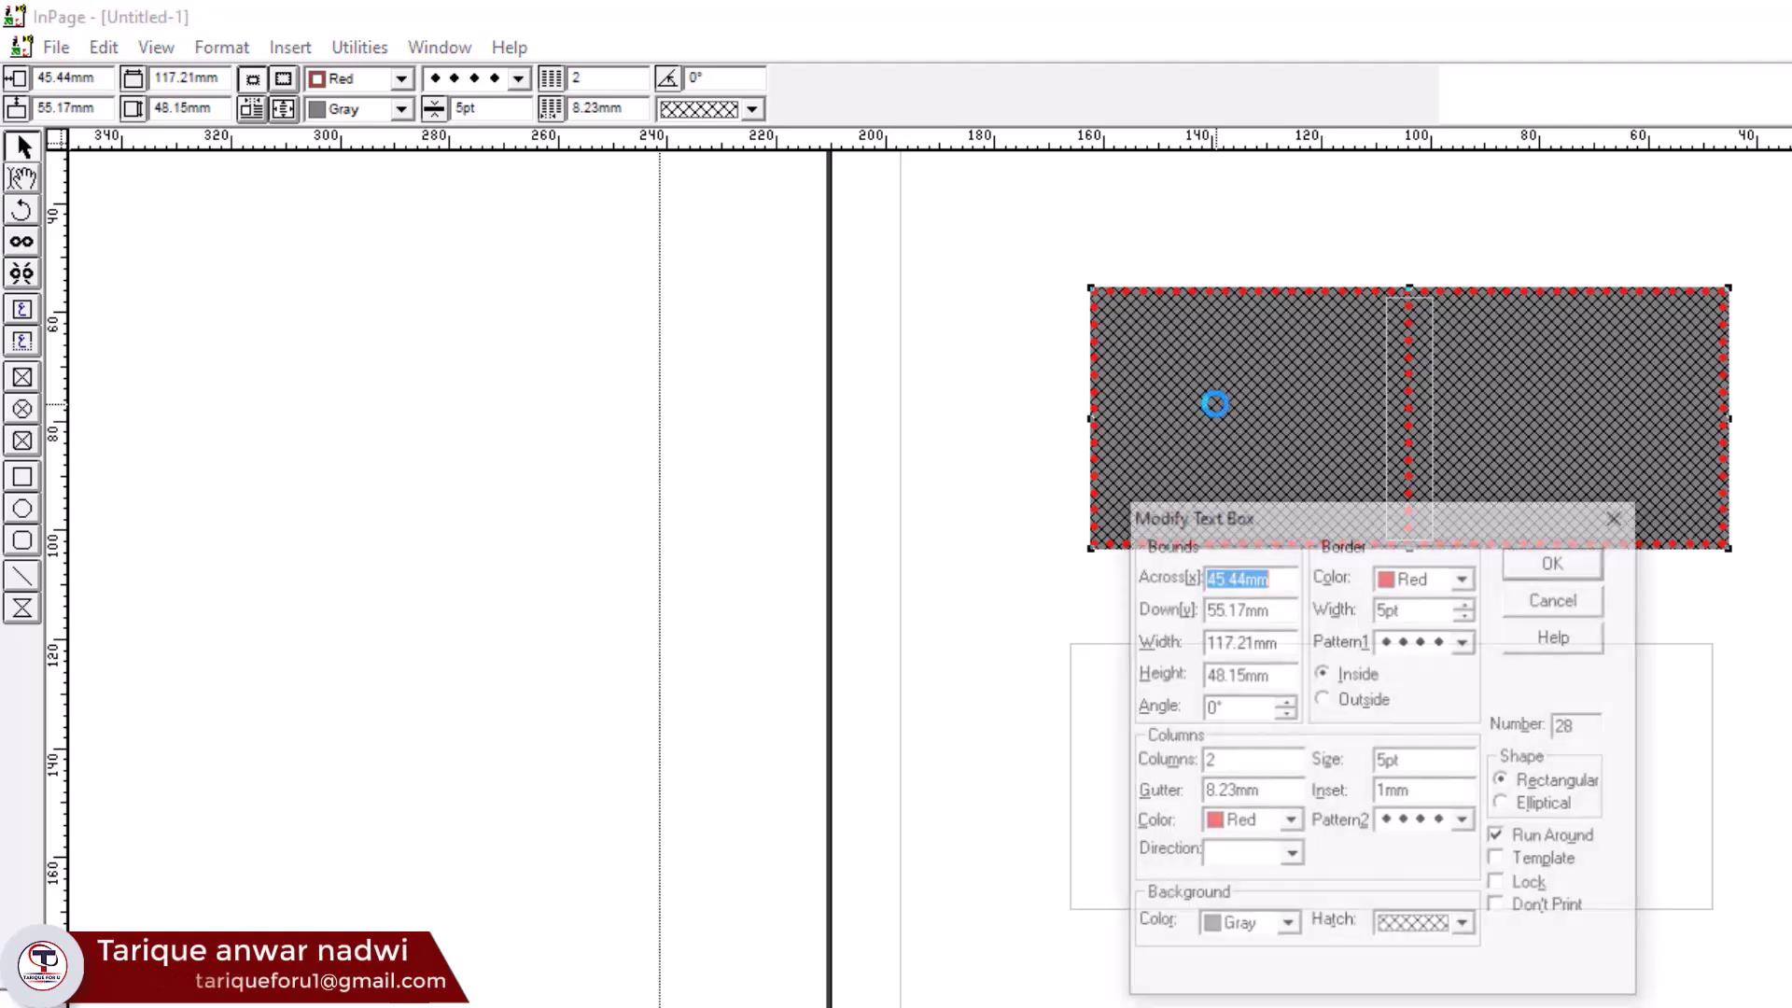
pyautogui.moveTo(1313, 506)
pyautogui.mouseDown()
pyautogui.moveTo(1026, 510)
pyautogui.moveTo(686, 366)
pyautogui.mouseUp()
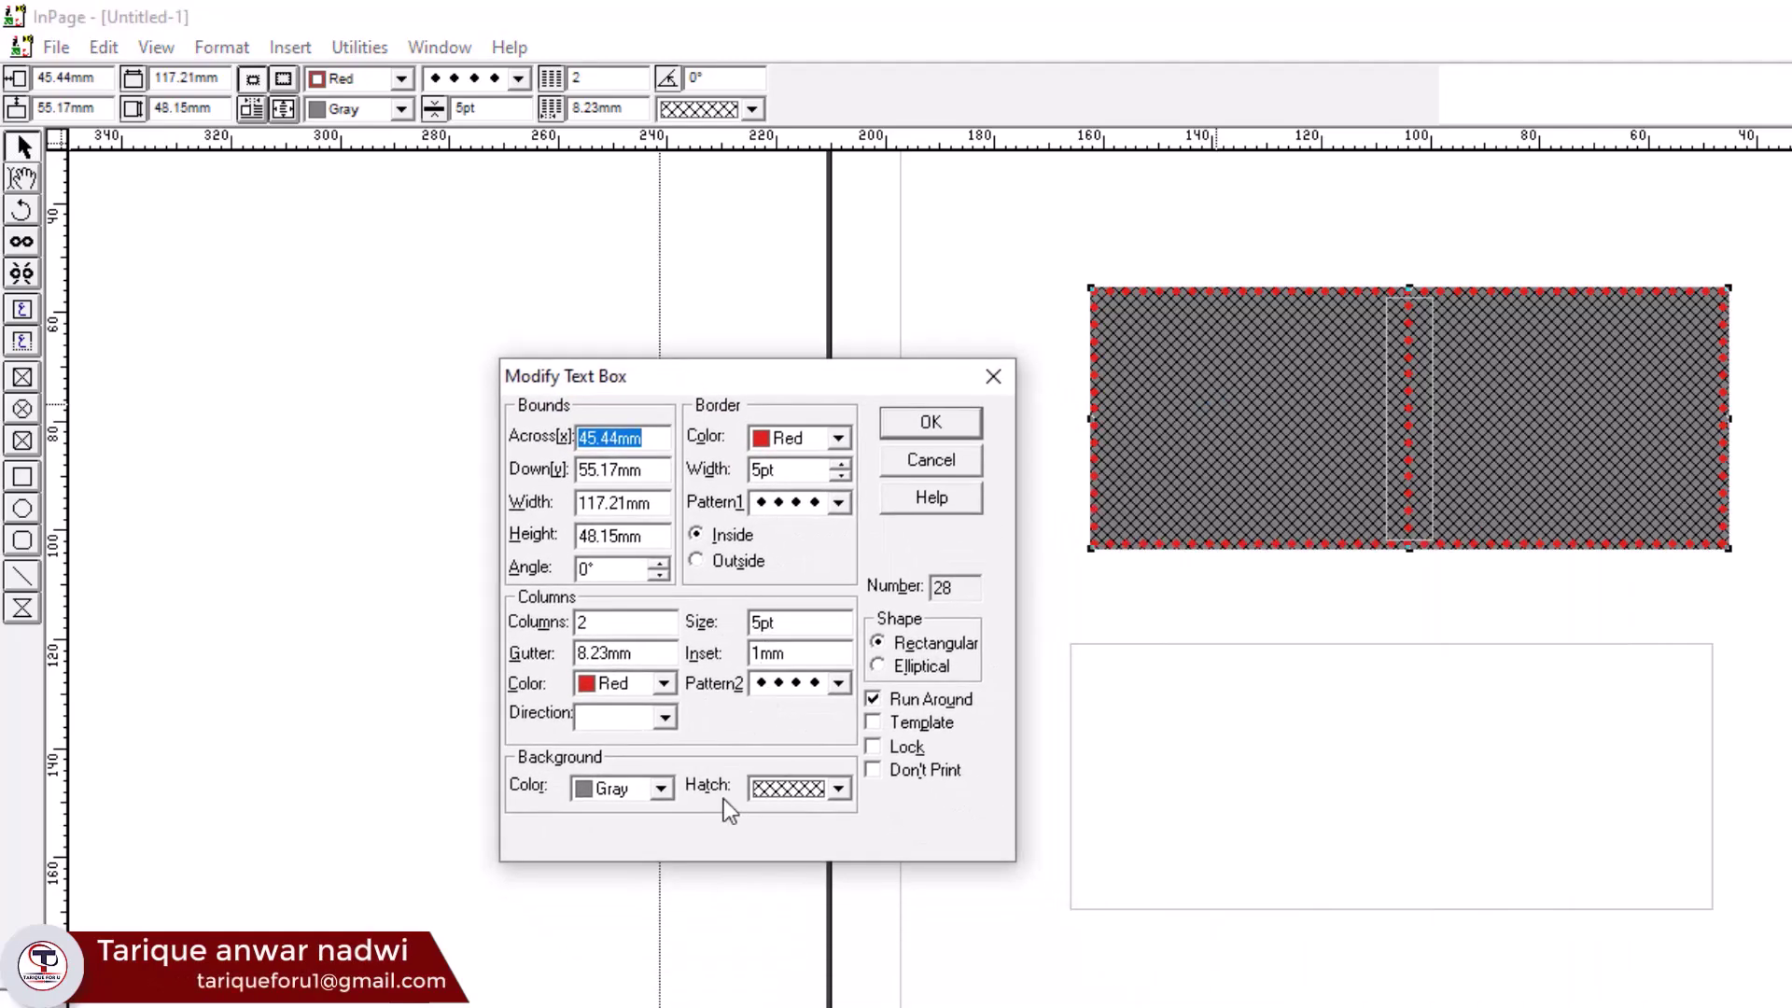
pyautogui.click(900, 467)
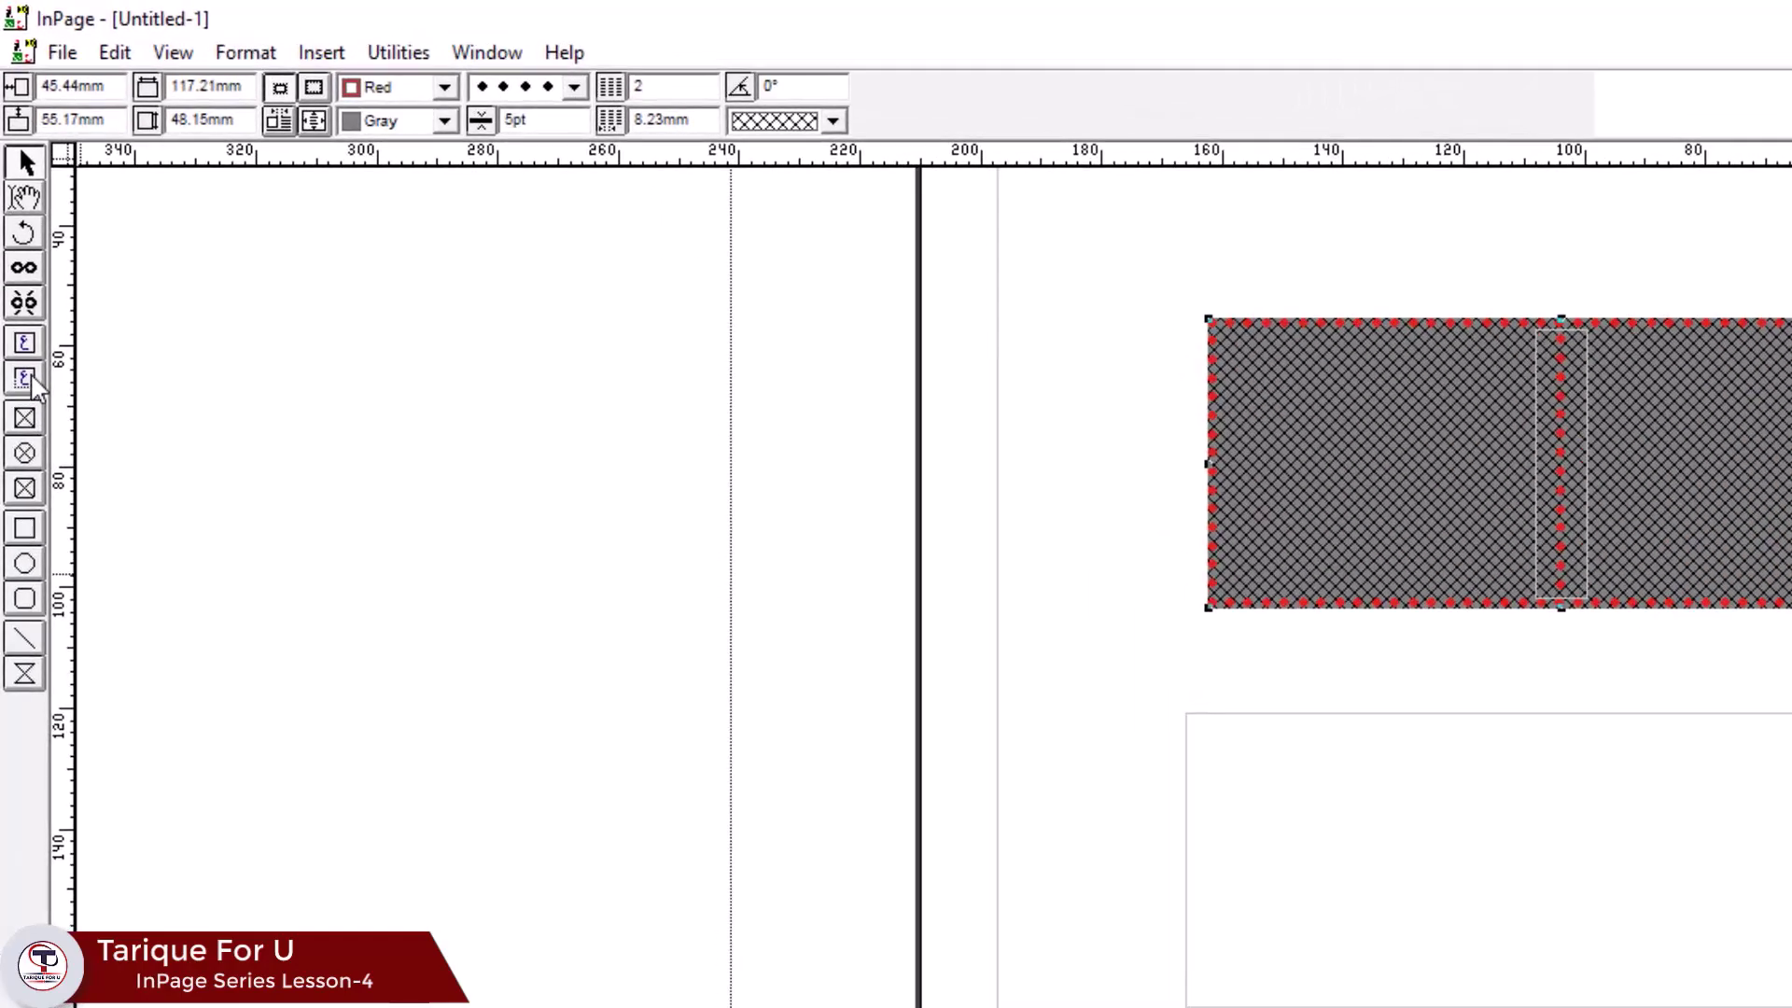
# - Draw two title text boxes below the empty text box, about 110 mm and 107 mm wide, one beneath the other
pyautogui.click(32, 377)
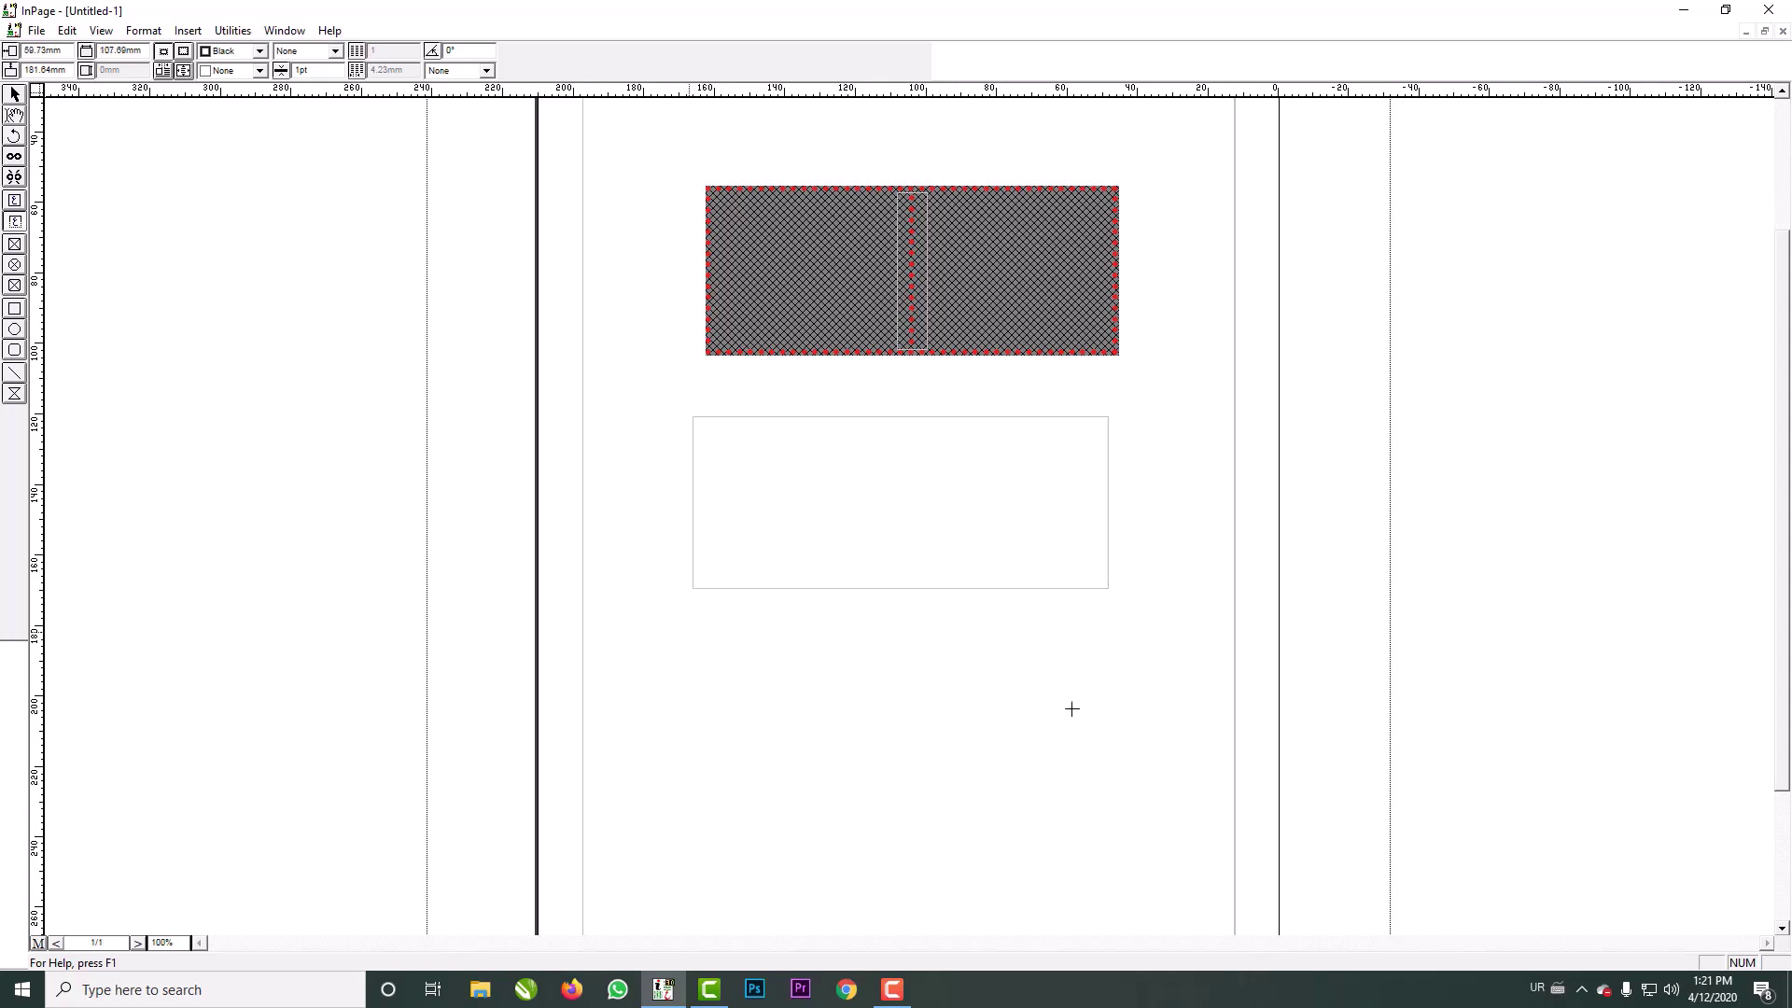
pyautogui.moveTo(1076, 710); pyautogui.dragTo(1076, 711)
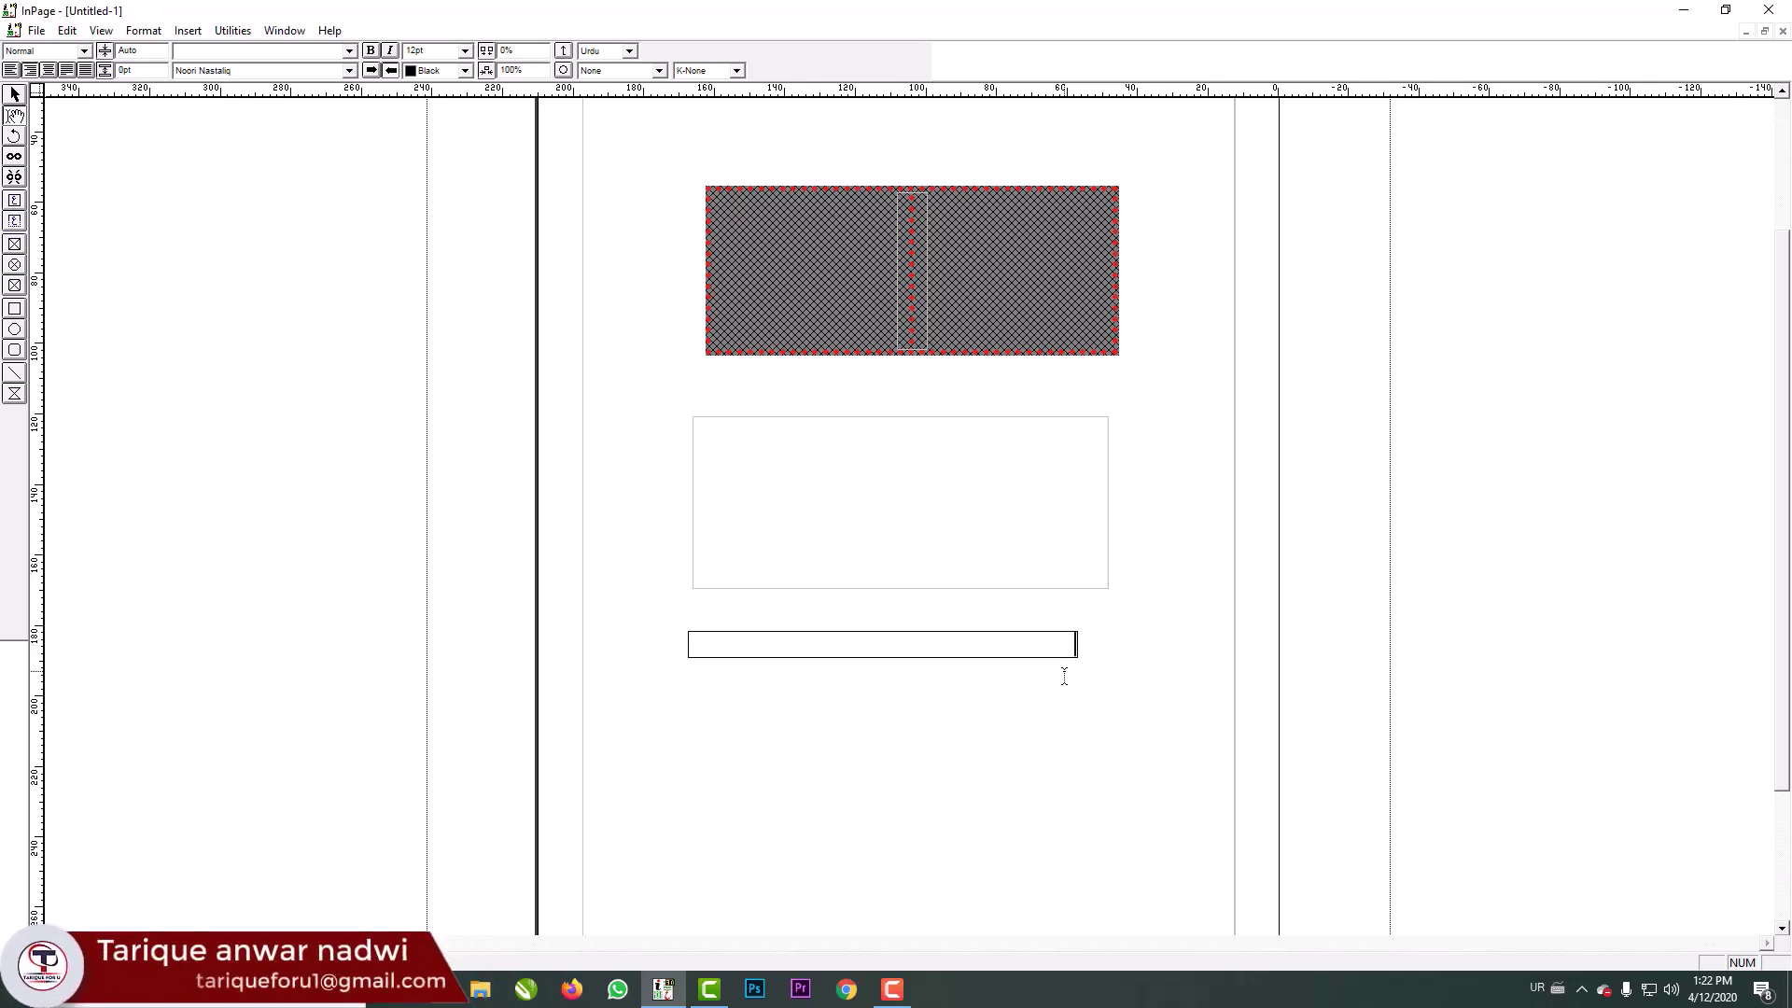
pyautogui.hotkey('shift', 'F3')
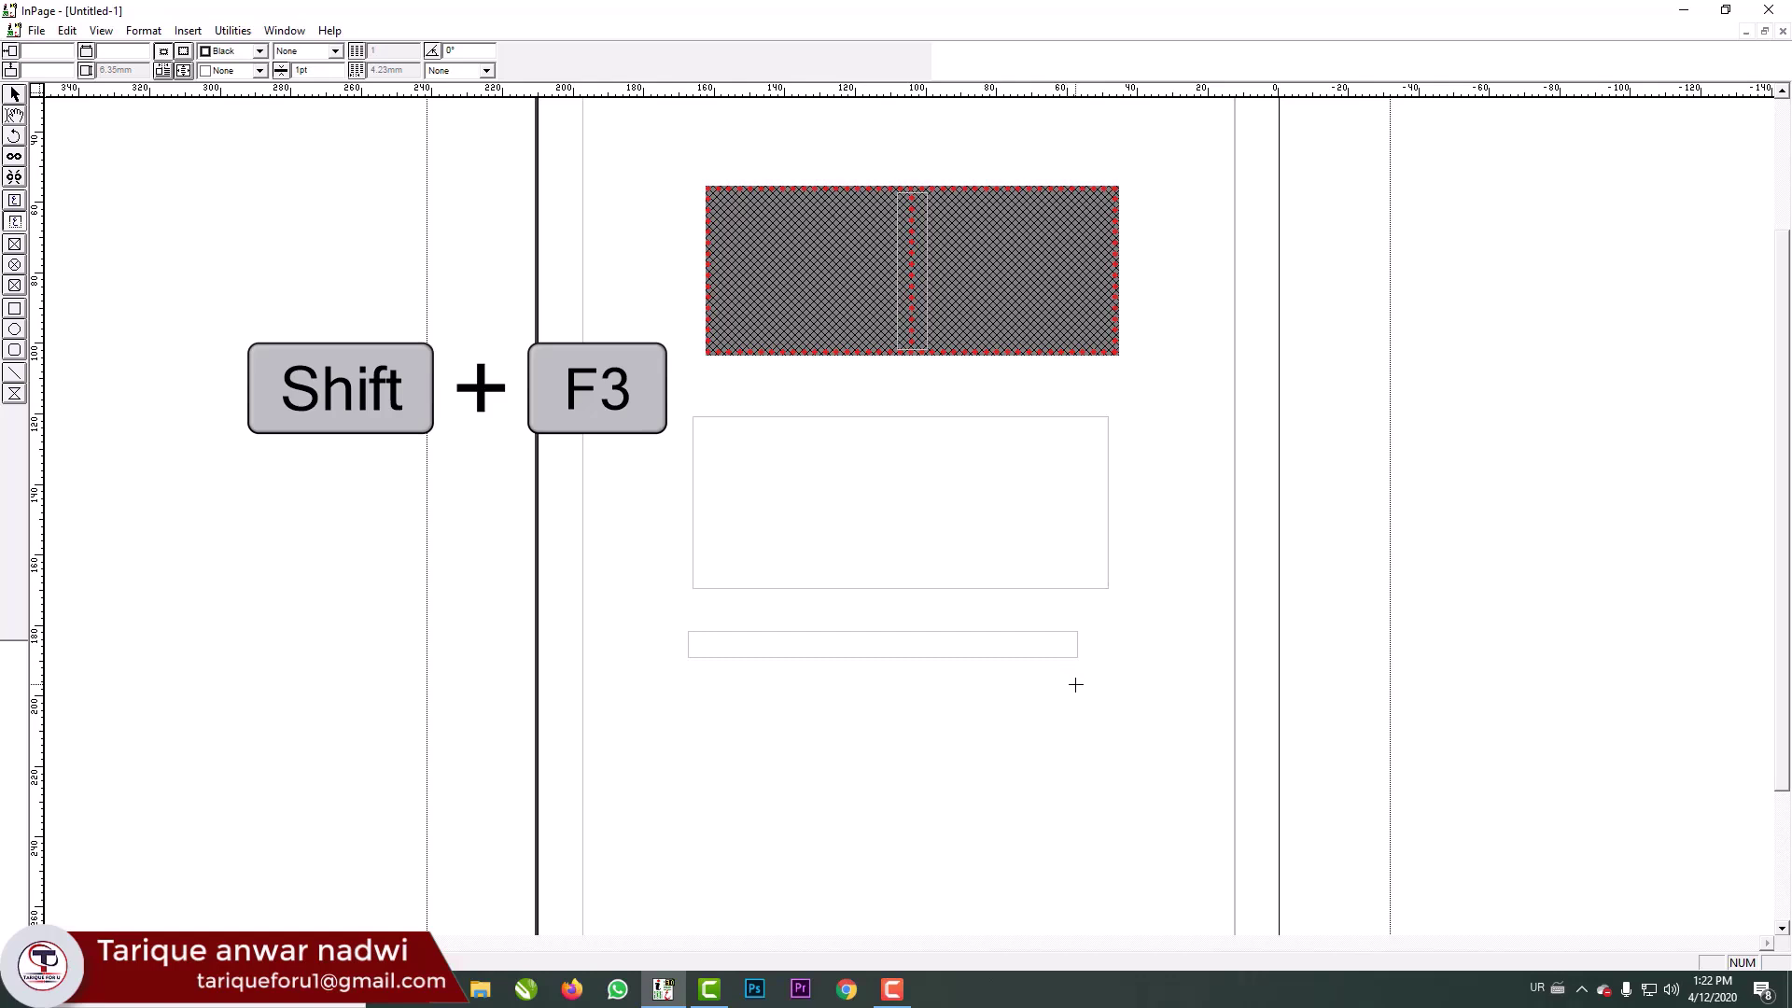
pyautogui.moveTo(1075, 684); pyautogui.dragTo(967, 714)
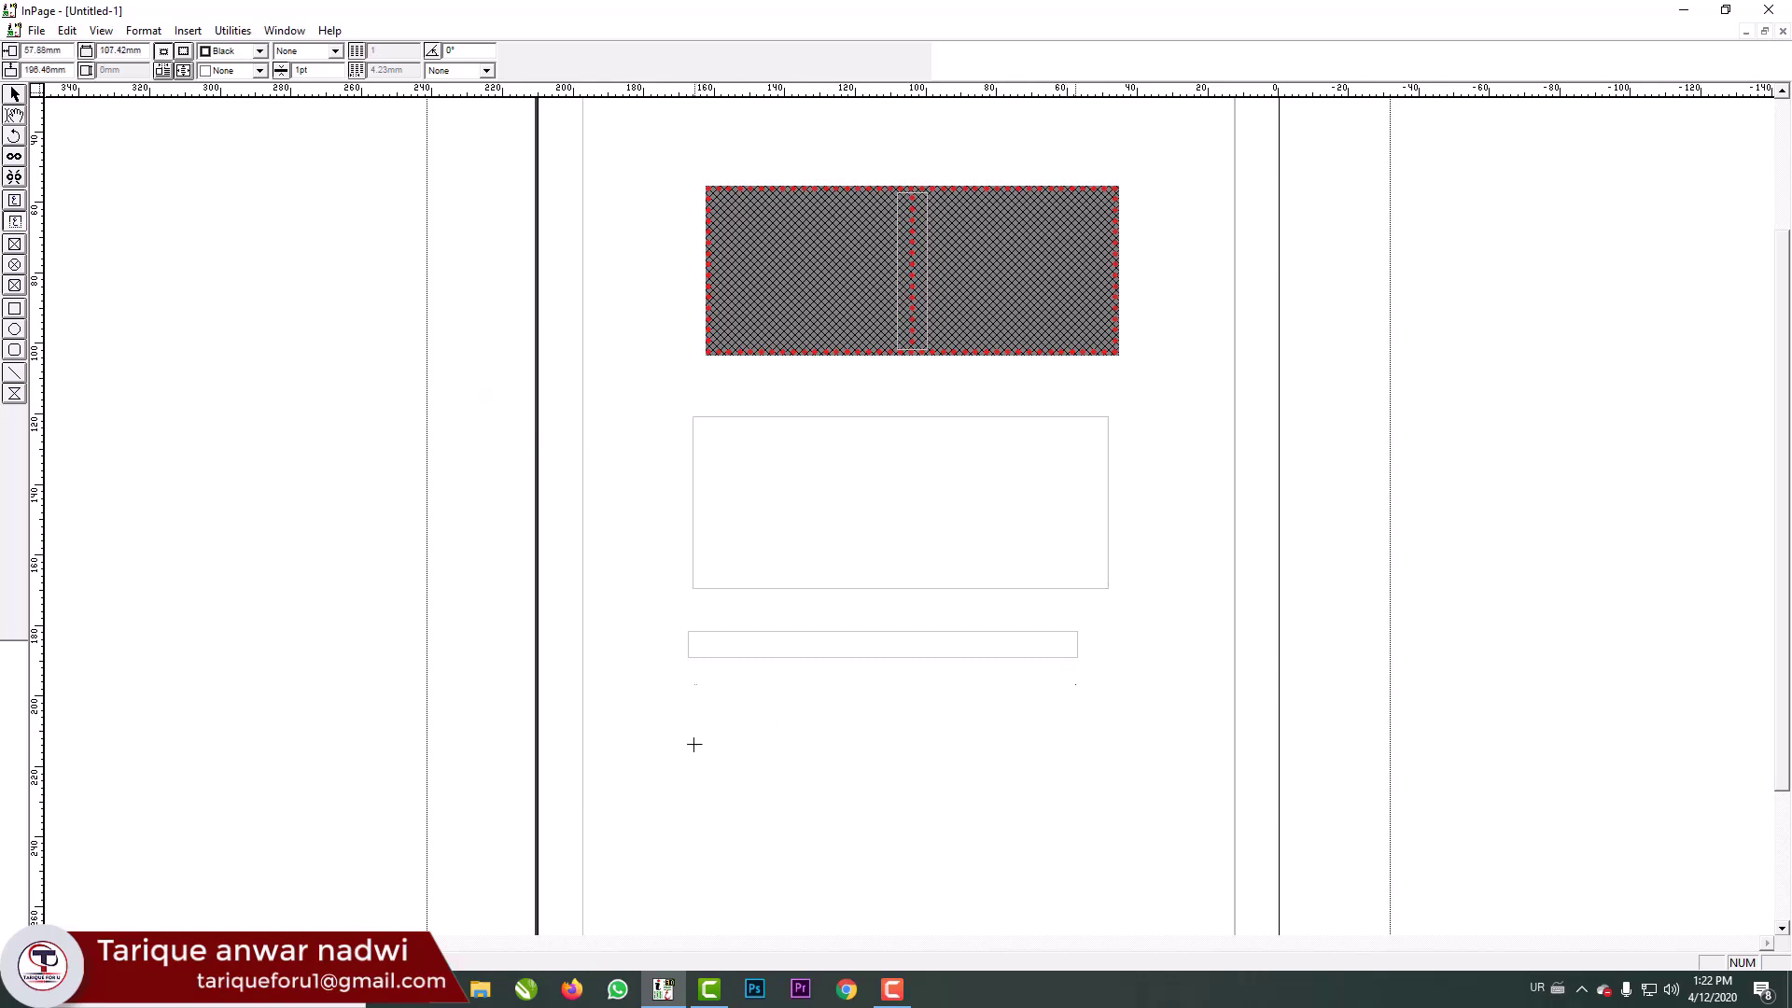
pyautogui.moveTo(693, 744); pyautogui.dragTo(695, 743)
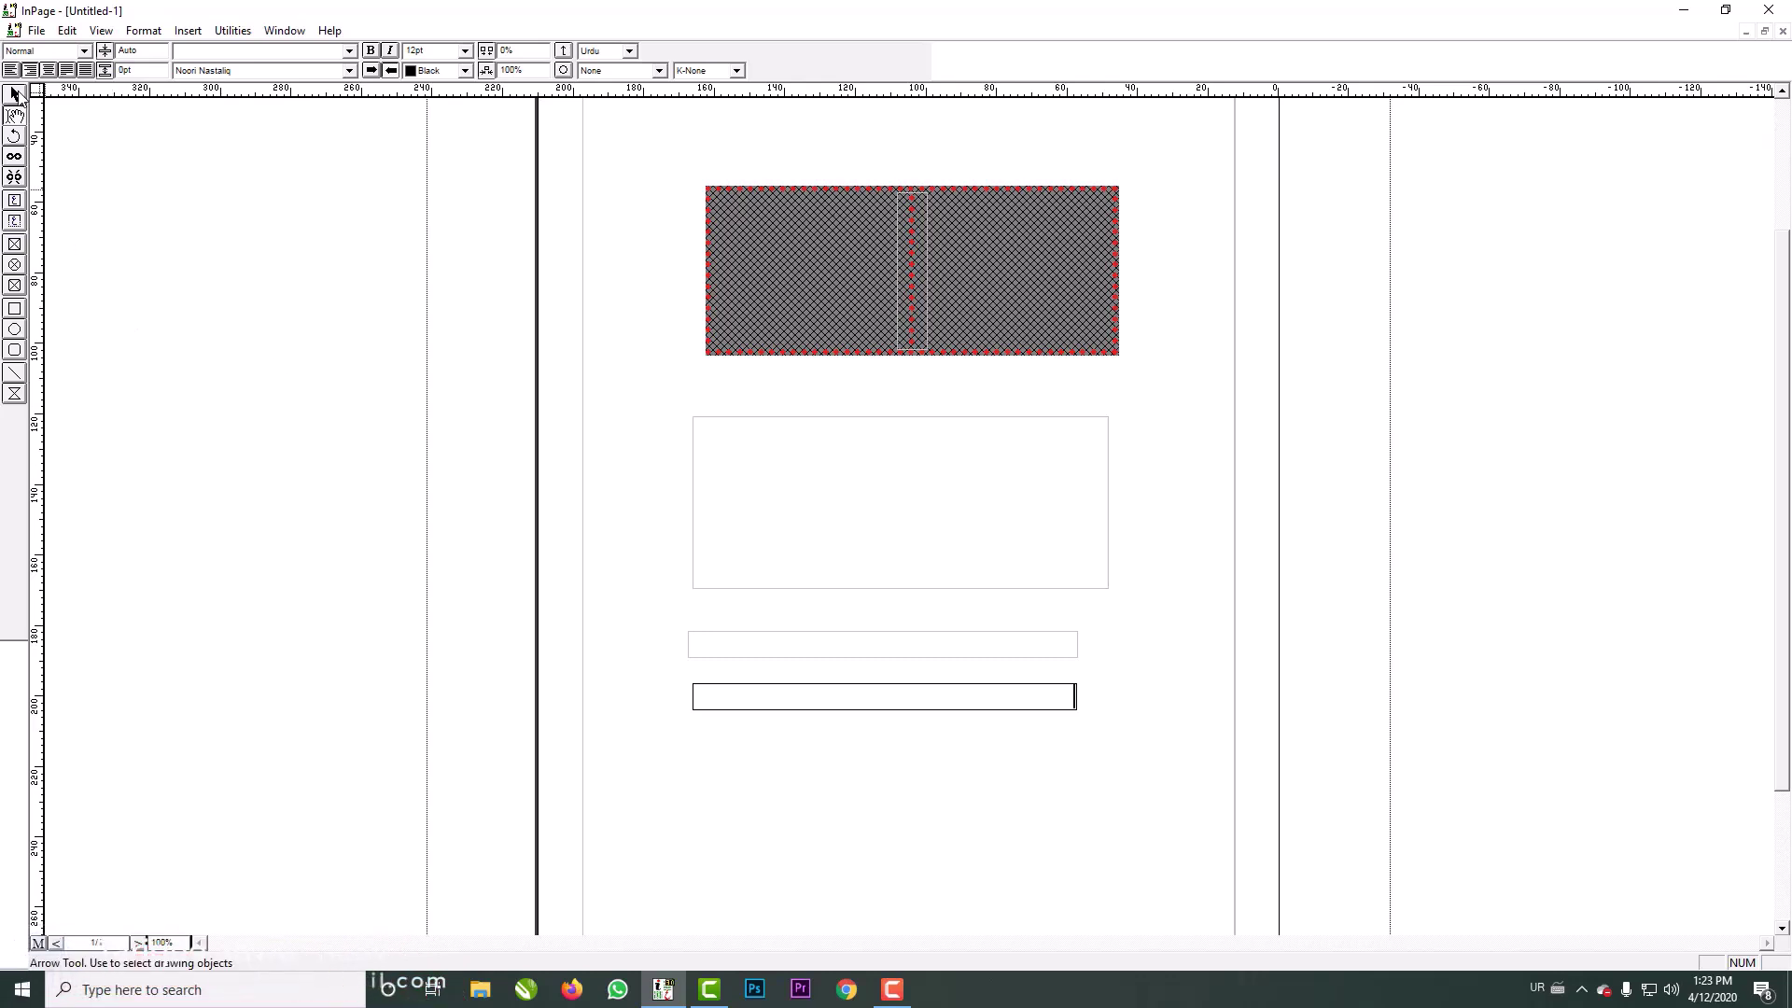
# - Resize the large empty text box below the gray one to about 115 mm wide and 48 mm high
pyautogui.click(468, 327)
pyautogui.click(826, 472)
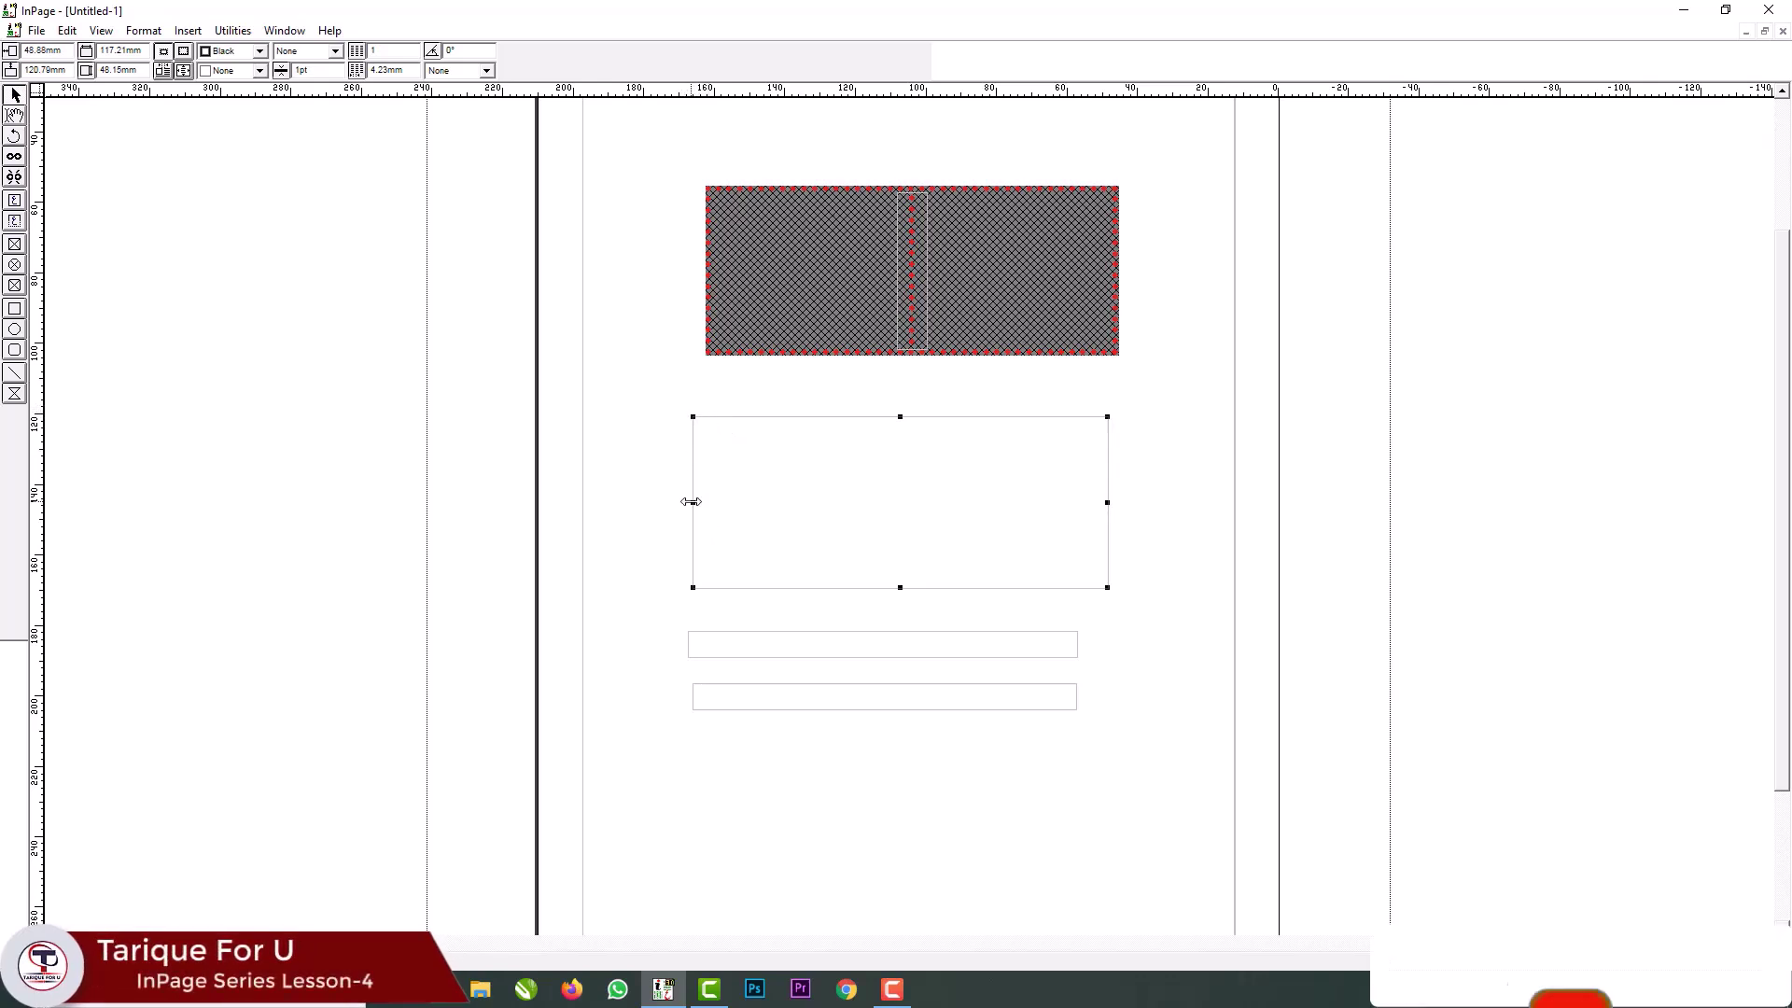
pyautogui.moveTo(692, 502)
pyautogui.mouseDown()
pyautogui.moveTo(780, 504)
pyautogui.moveTo(669, 505)
pyautogui.moveTo(887, 507)
pyautogui.moveTo(701, 506)
pyautogui.mouseUp()
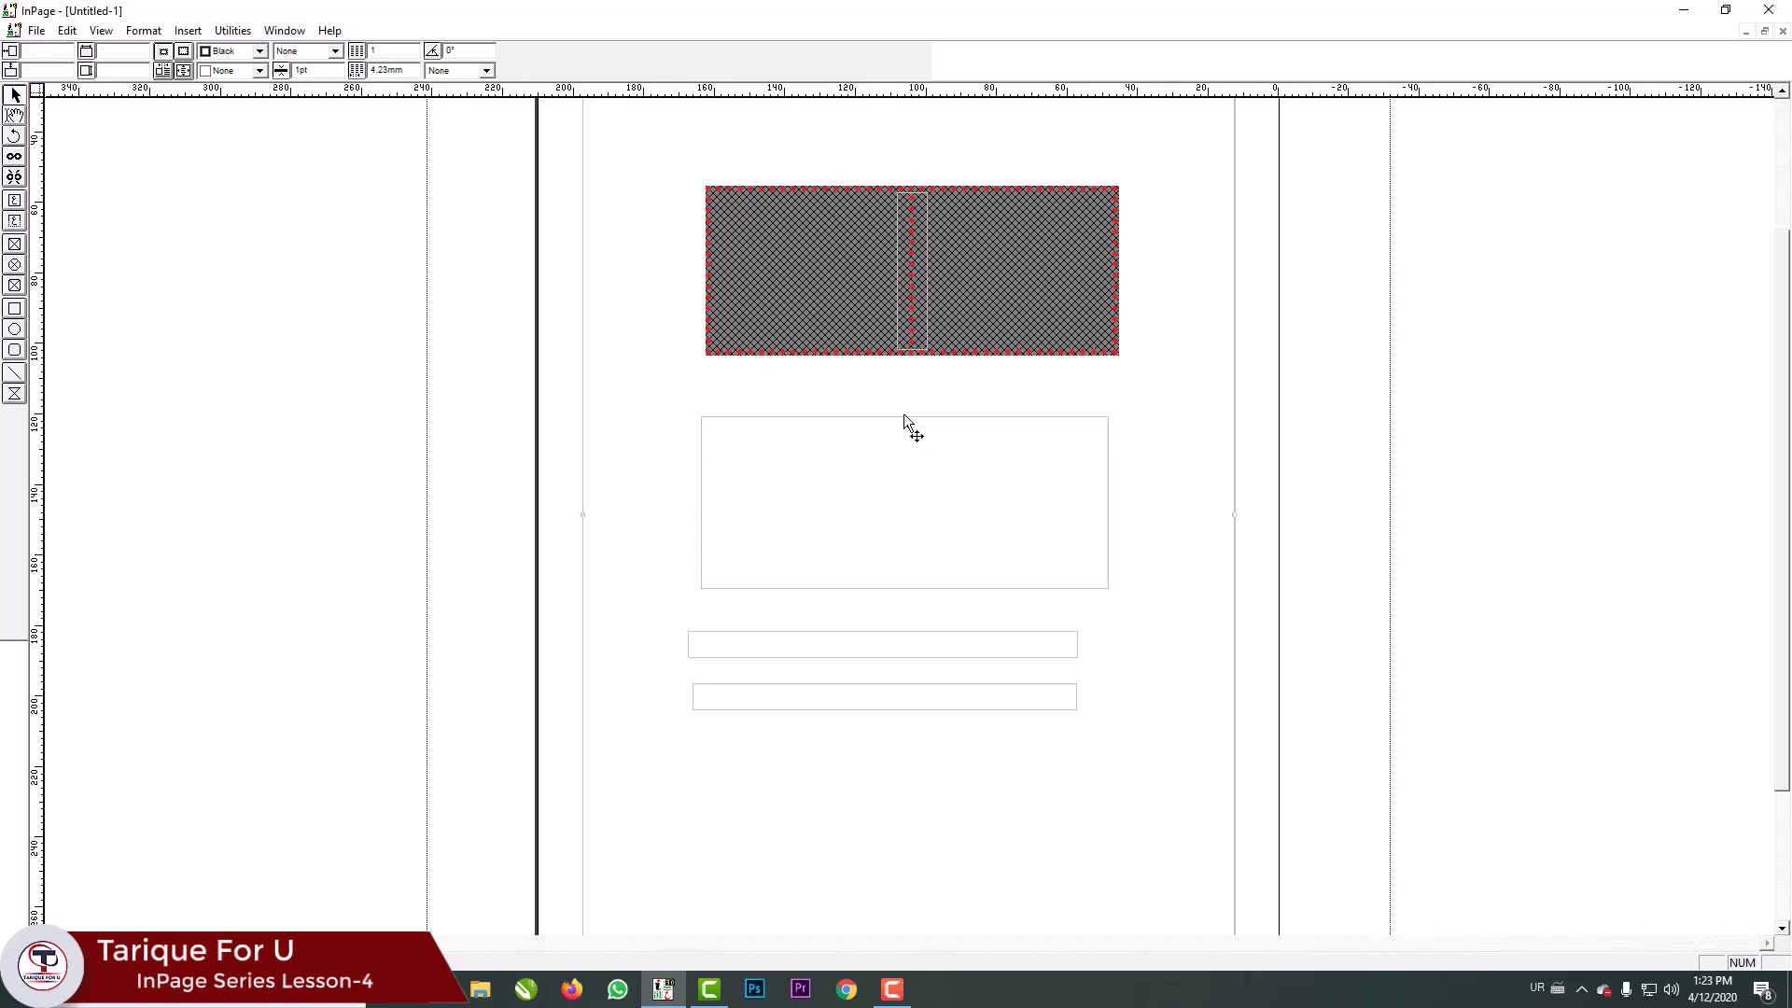
pyautogui.moveTo(905, 416)
pyautogui.mouseDown()
pyautogui.moveTo(899, 496)
pyautogui.moveTo(904, 417)
pyautogui.mouseUp()
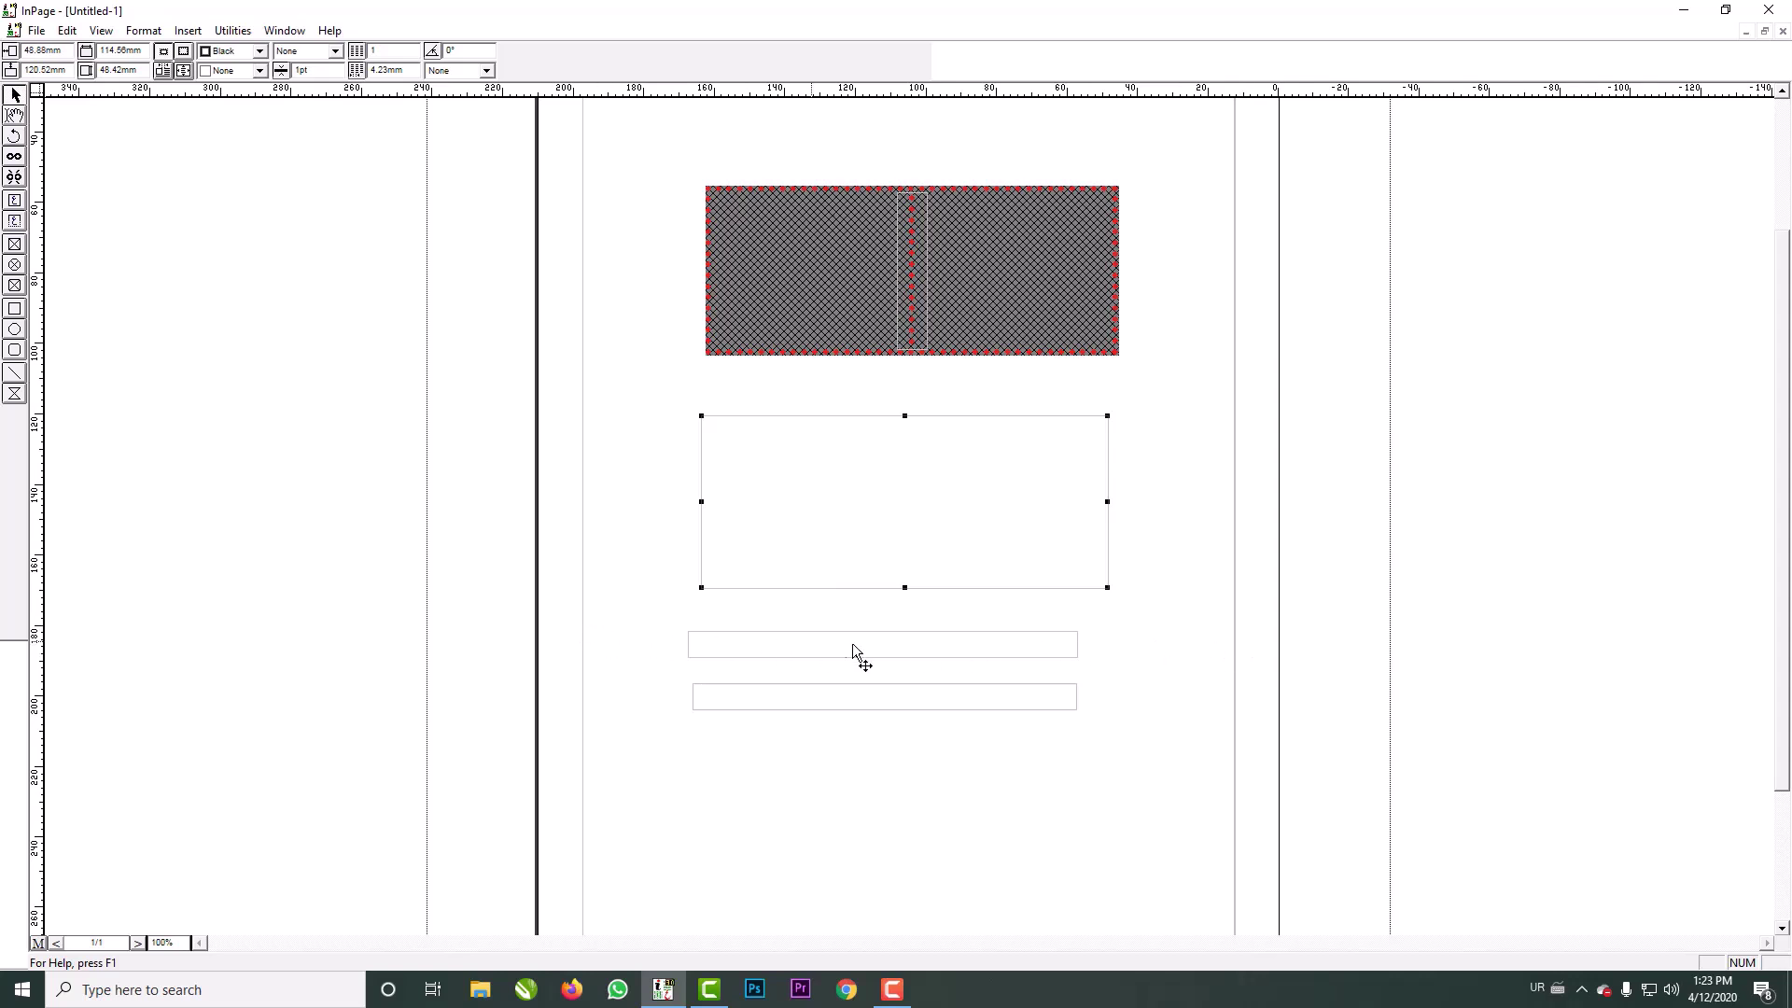
# - Shorten the upper title text box to about 97 mm and move it closer to the large empty text box
pyautogui.click(891, 644)
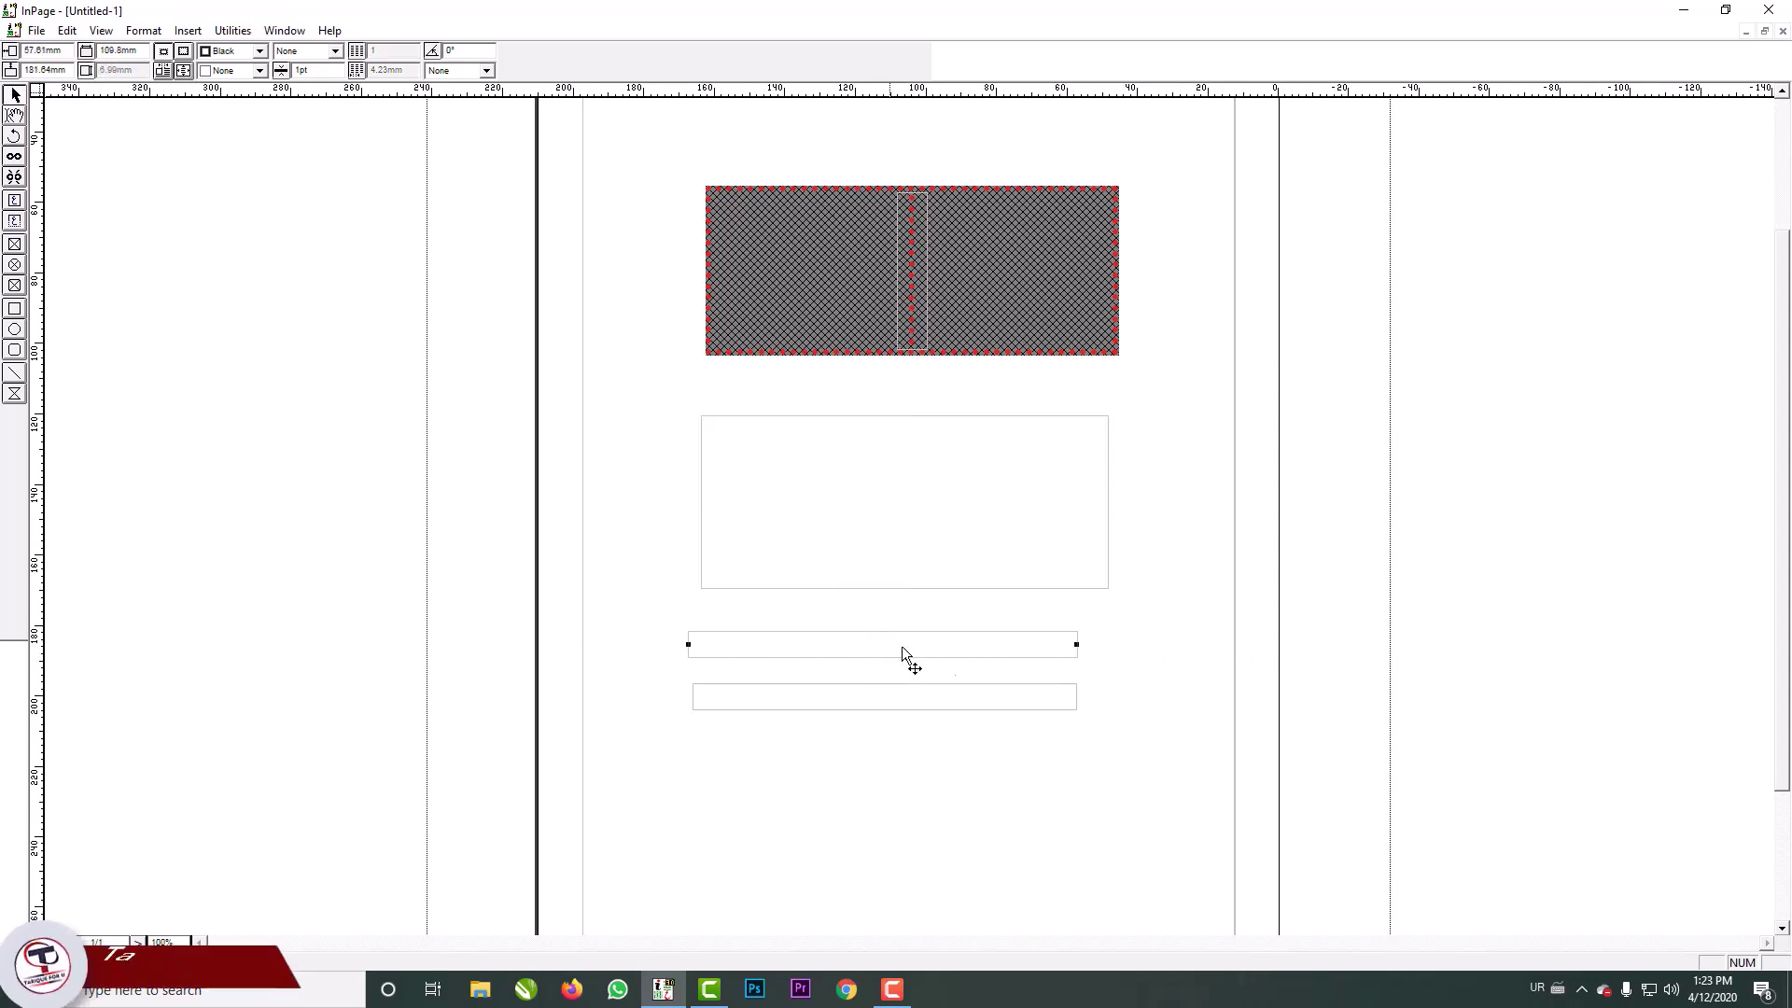
pyautogui.moveTo(1078, 646); pyautogui.dragTo(1033, 644)
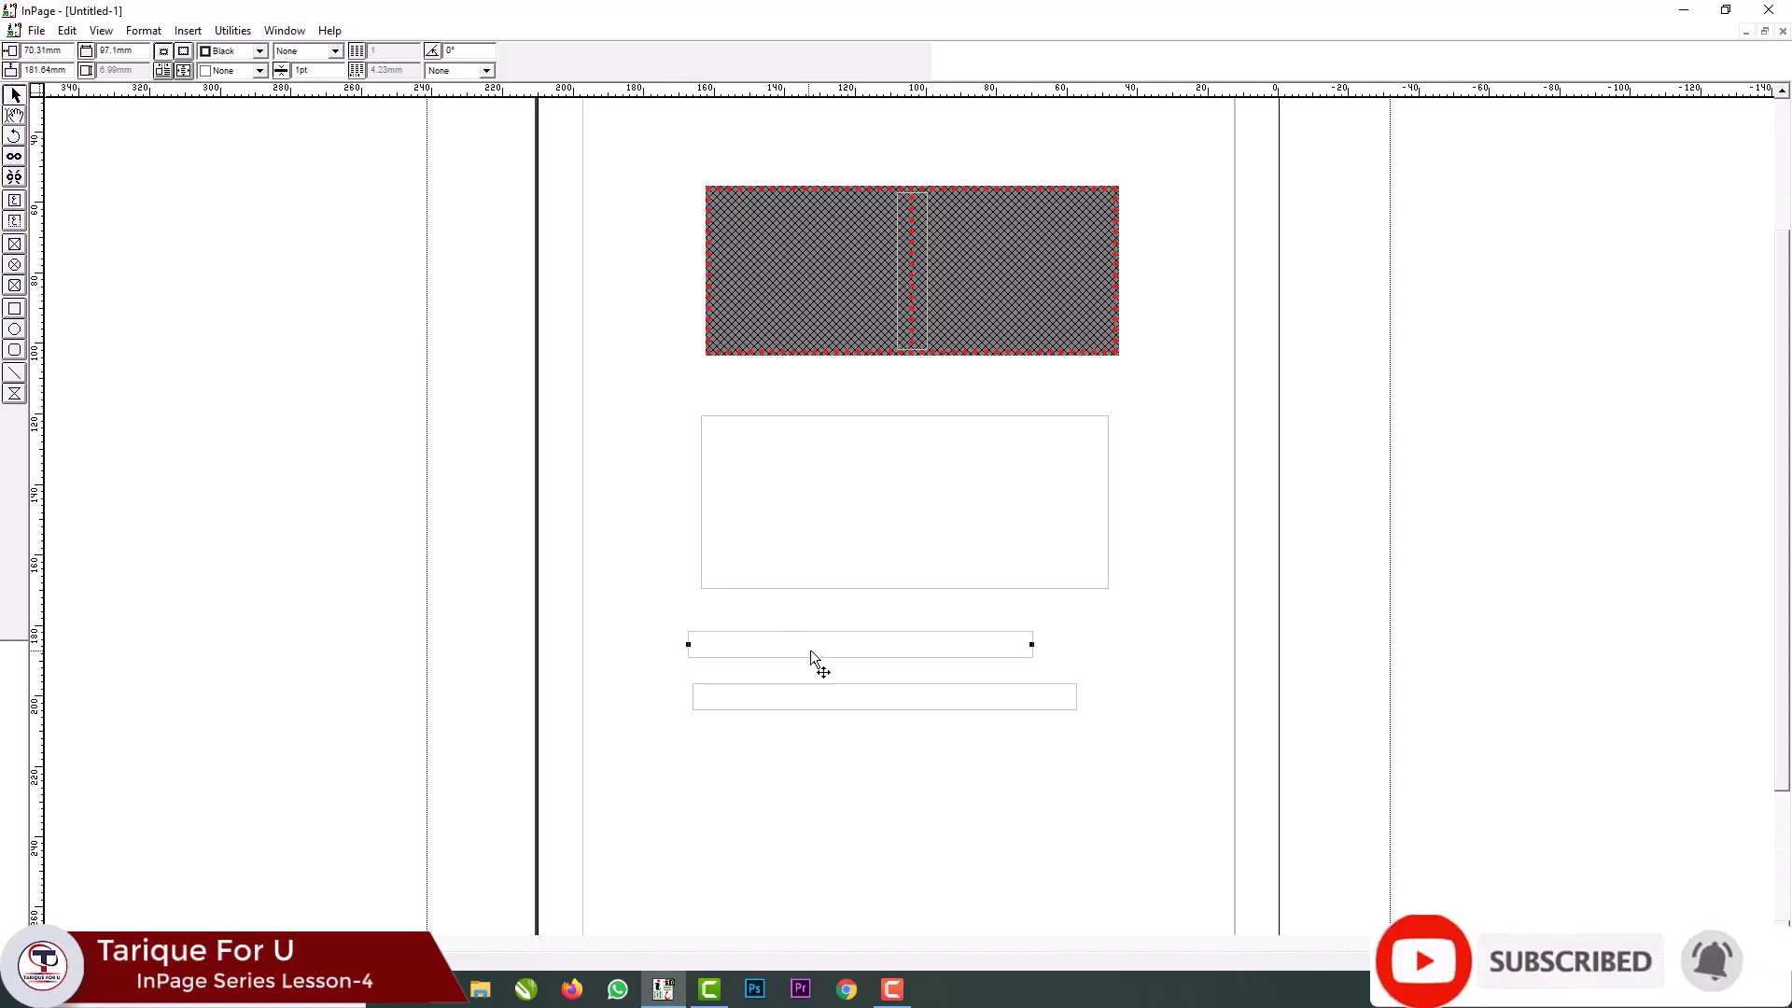
pyautogui.moveTo(810, 642); pyautogui.dragTo(931, 626)
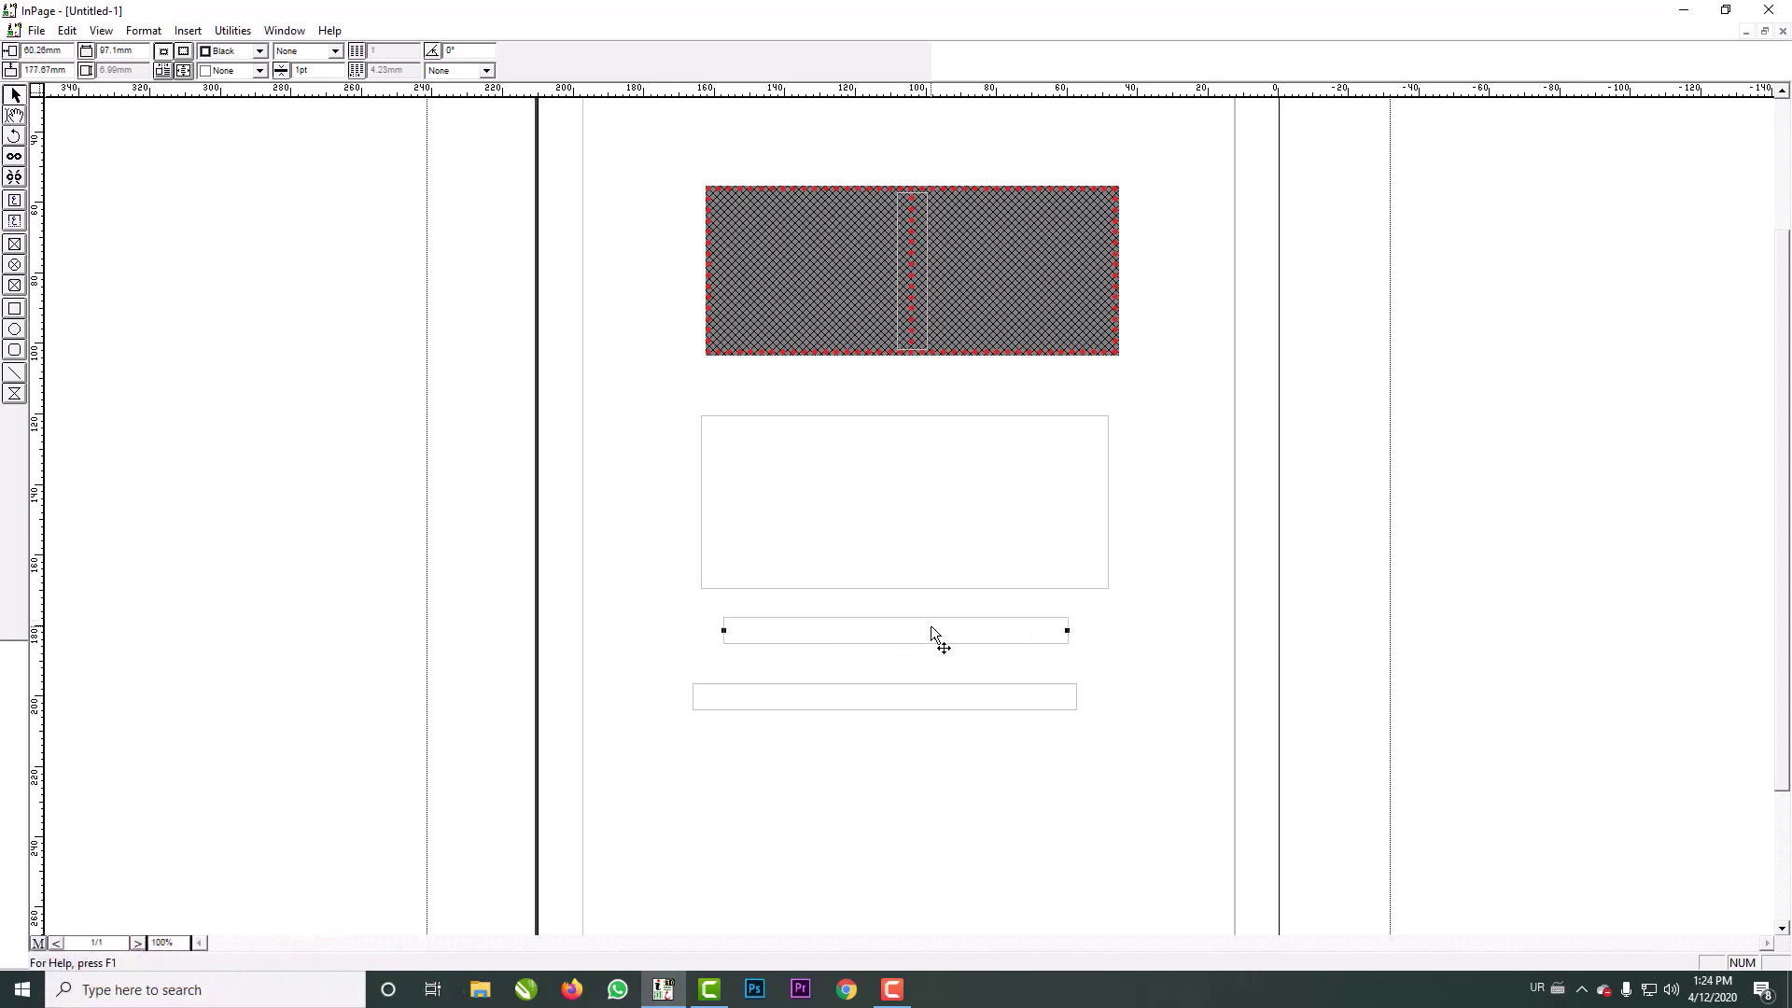
# - Enter the text بسم اللہ الرحمن الرحیم in the upper title text box
pyautogui.click(14, 114)
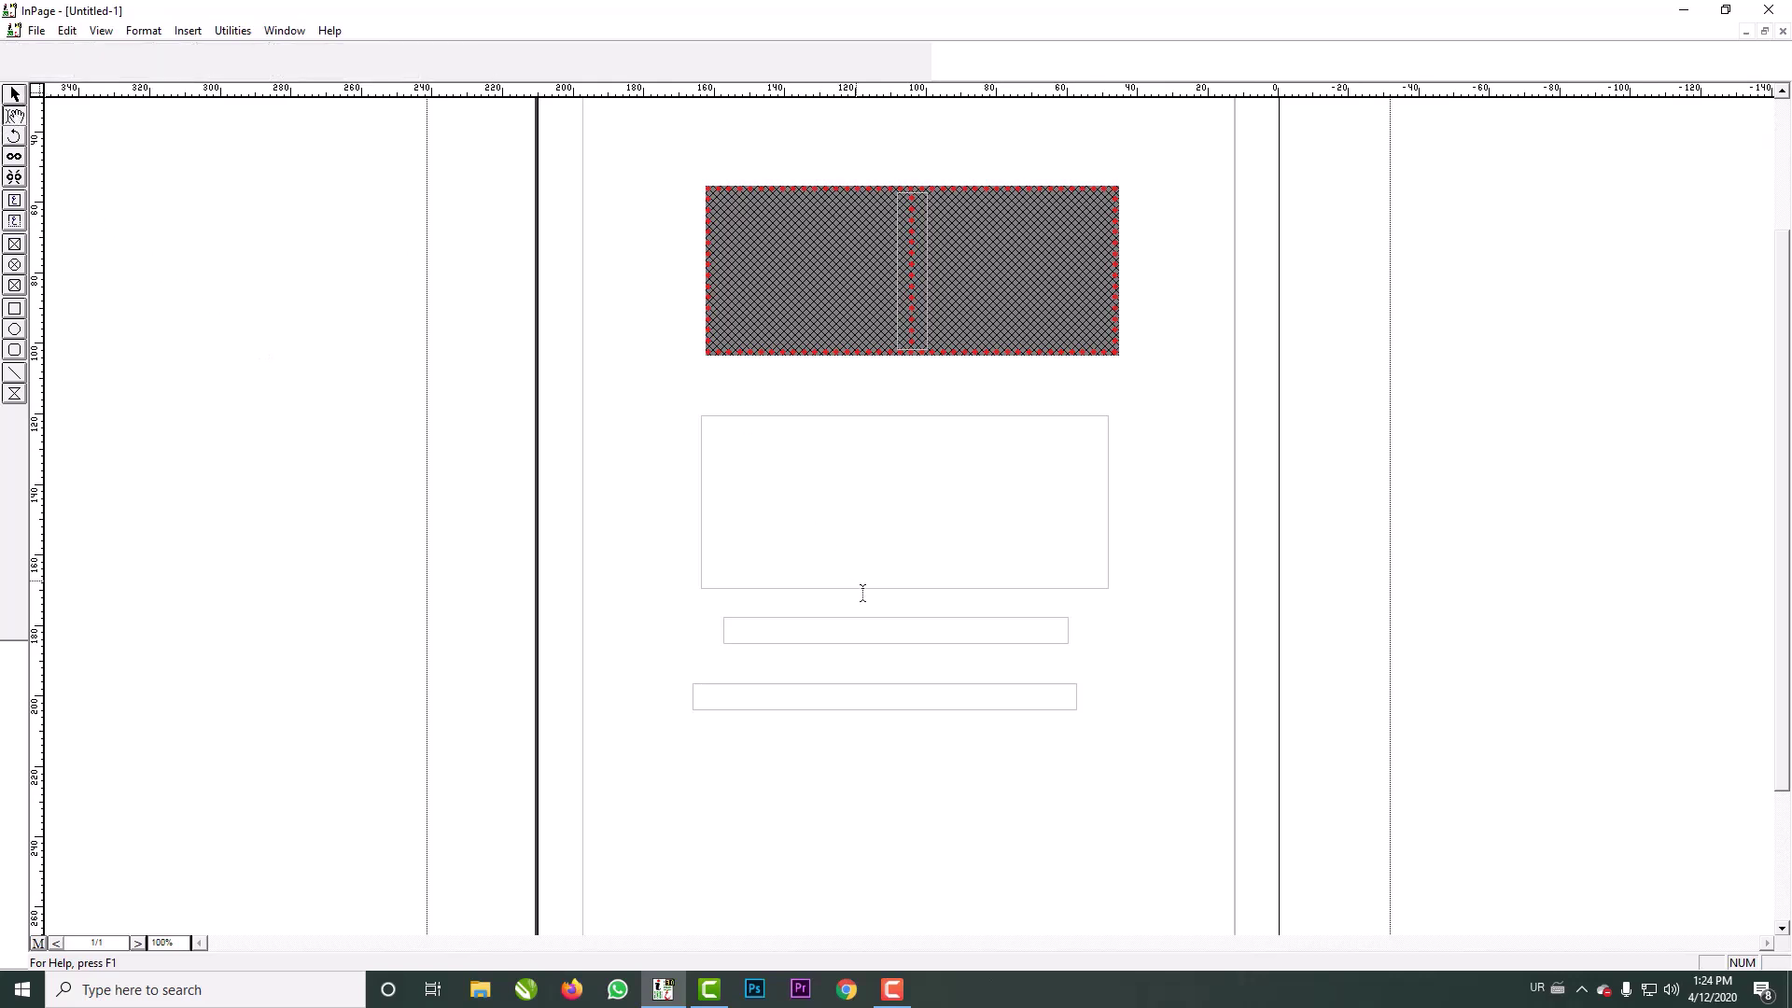
pyautogui.click(895, 633)
pyautogui.write('بسم اللہ الرحمن الرحیم')
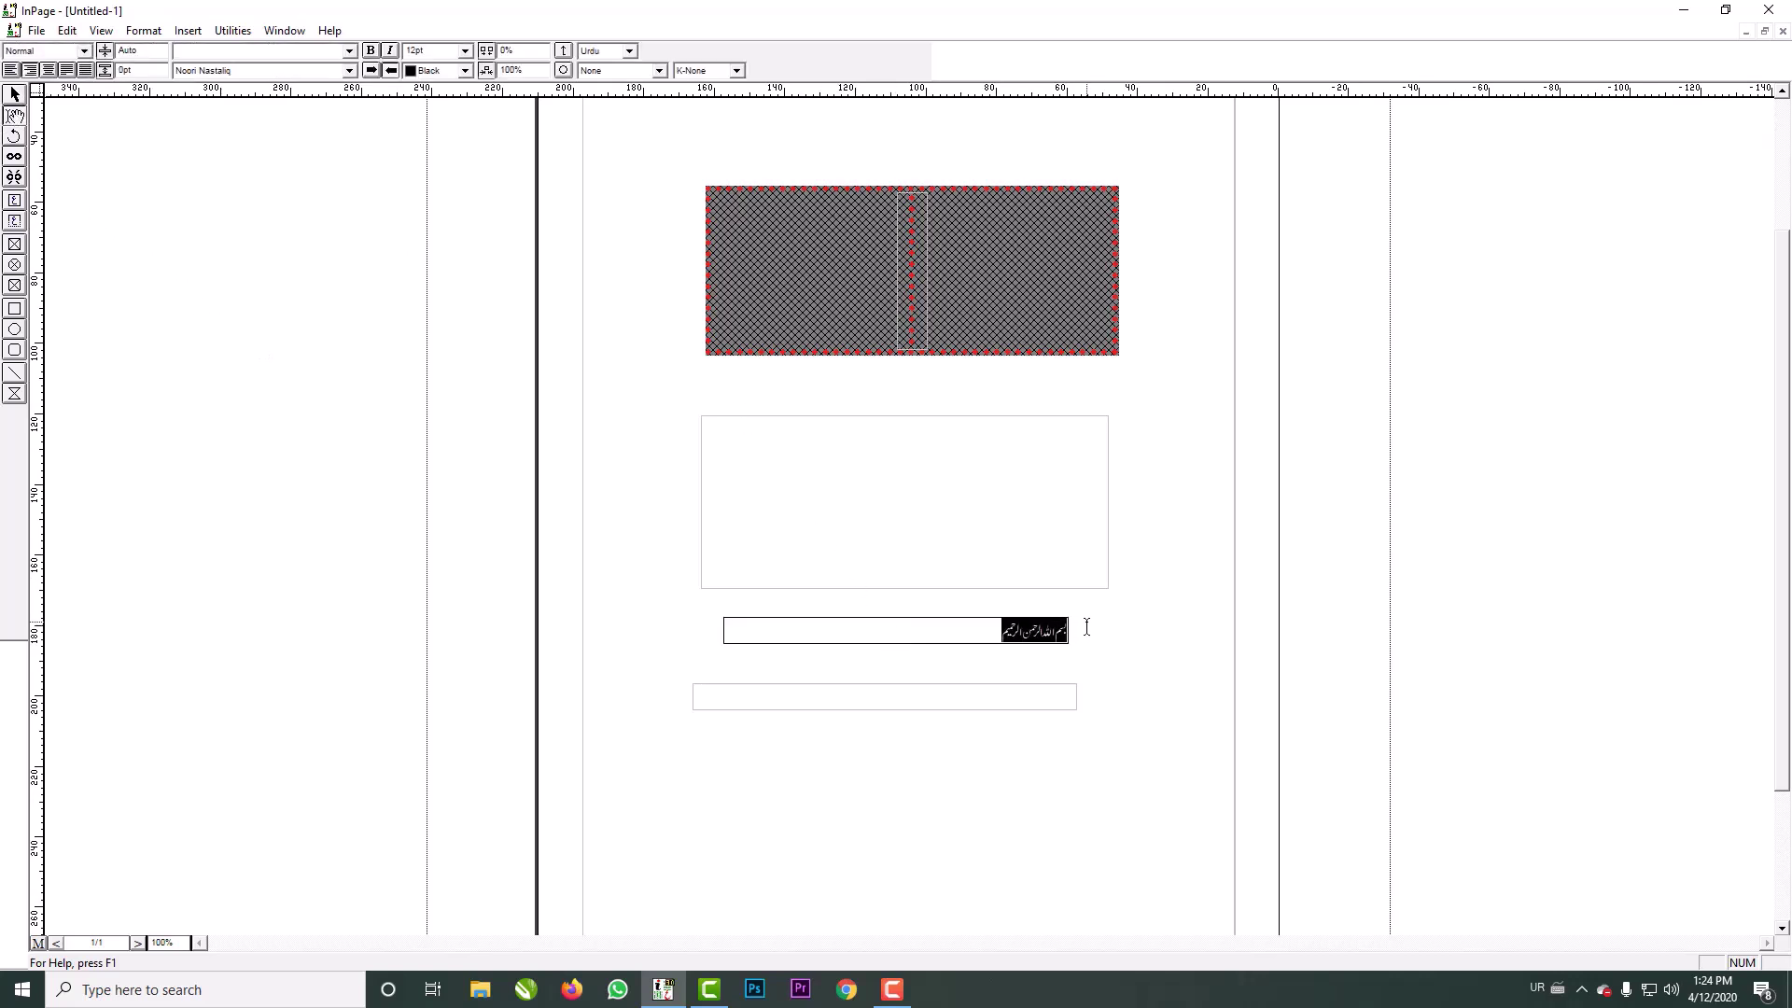
# - Paste repeated copies of the Bismillah phrase into the upper title text box until the text reaches a fifth line
pyautogui.click(990, 634)
pyautogui.hotkey('ctrl', 'v')
pyautogui.hotkey('ctrl', 'v')
pyautogui.hotkey('ctrl', 'v')
pyautogui.hotkey('ctrl', 'v')
pyautogui.hotkey('ctrl', 'v')
pyautogui.hotkey('ctrl', 'v')
pyautogui.hotkey('ctrl', 'v')
pyautogui.hotkey('ctrl', 'v')
pyautogui.hotkey('ctrl', 'v')
pyautogui.hotkey('ctrl', 'v')
pyautogui.hotkey('ctrl', 'v')
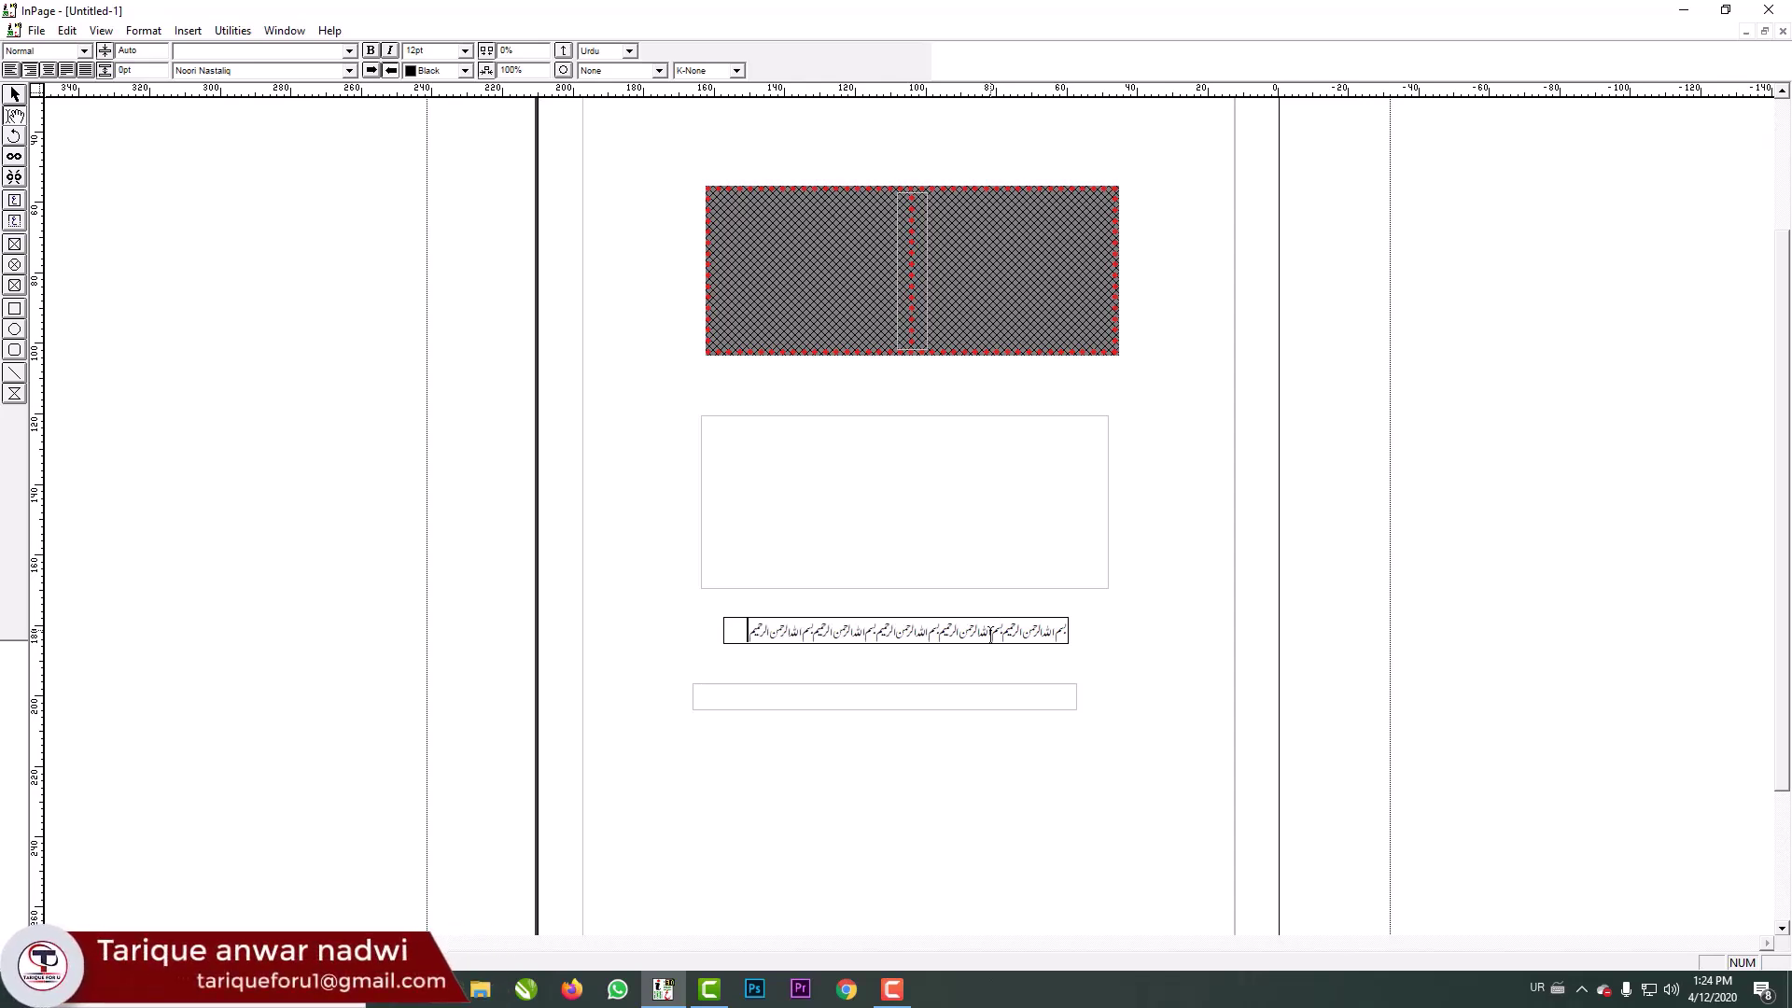
pyautogui.hotkey('ctrl', 'v')
pyautogui.hotkey('ctrl', 'v')
pyautogui.hotkey('ctrl', 'v')
pyautogui.hotkey('ctrl', 'v')
pyautogui.hotkey('ctrl', 'v')
pyautogui.hotkey('ctrl', 'v')
pyautogui.hotkey('ctrl', 'v')
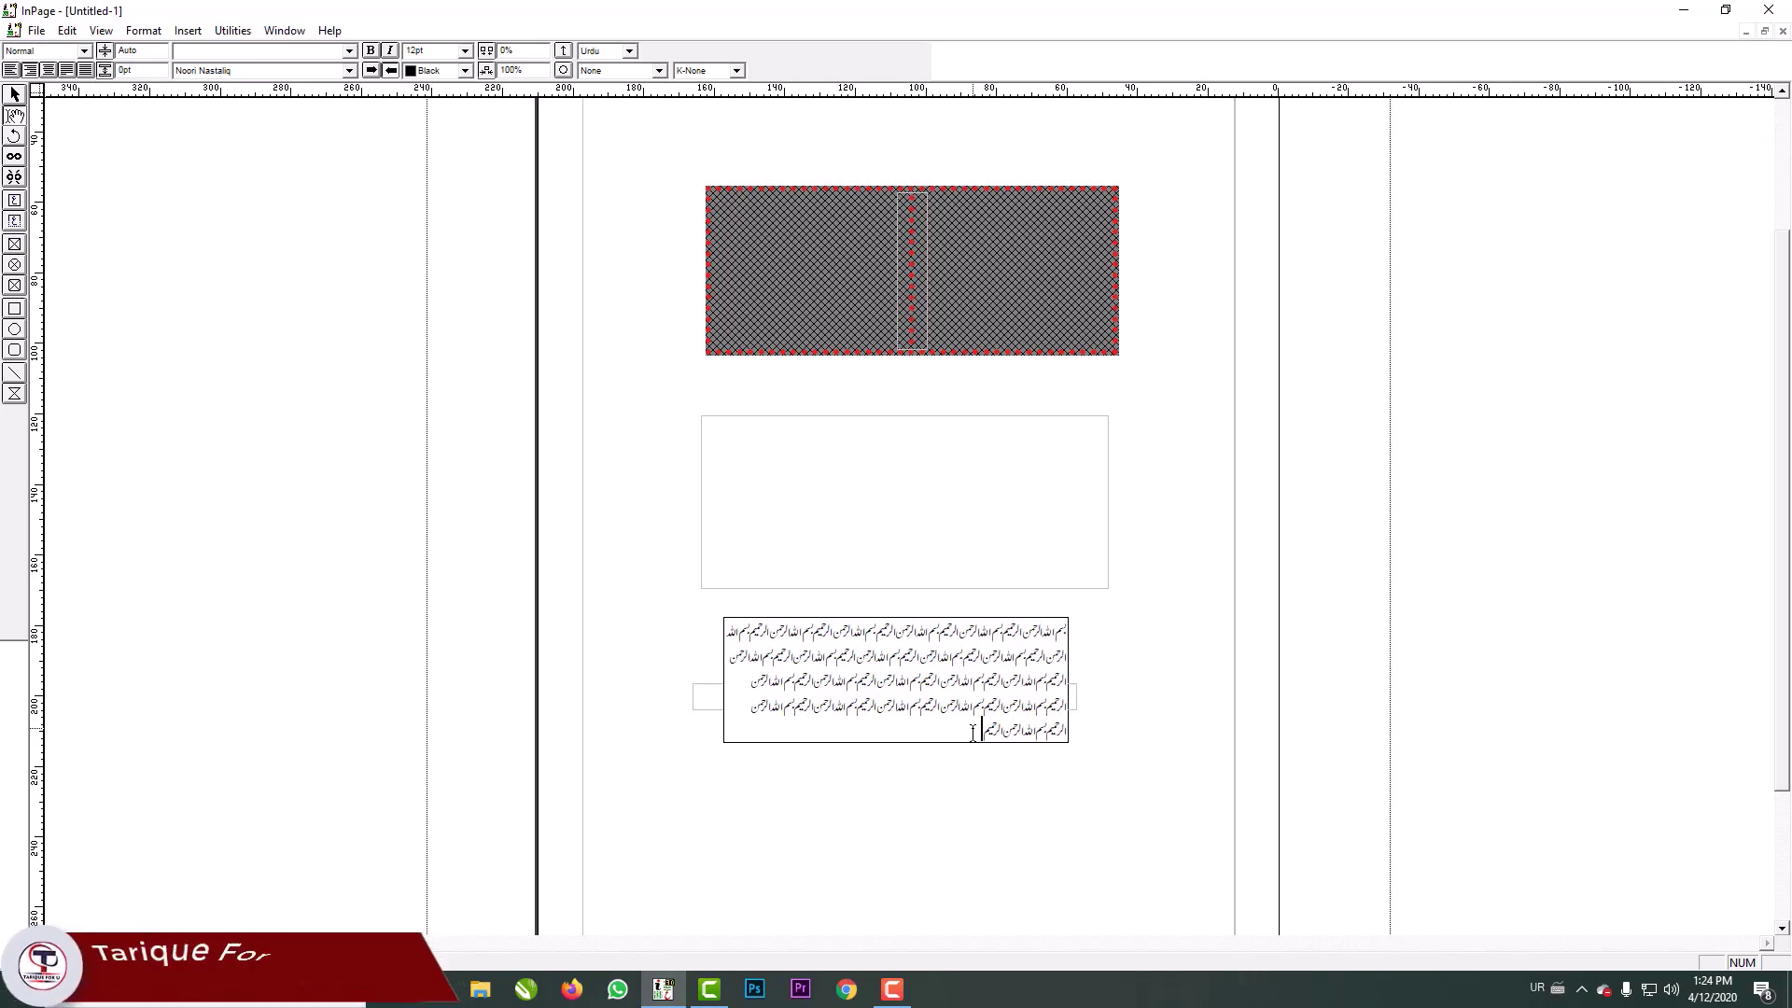
# - Select the entire line of Urdu text at the top of the page
pyautogui.scroll(3, 1139, 206)
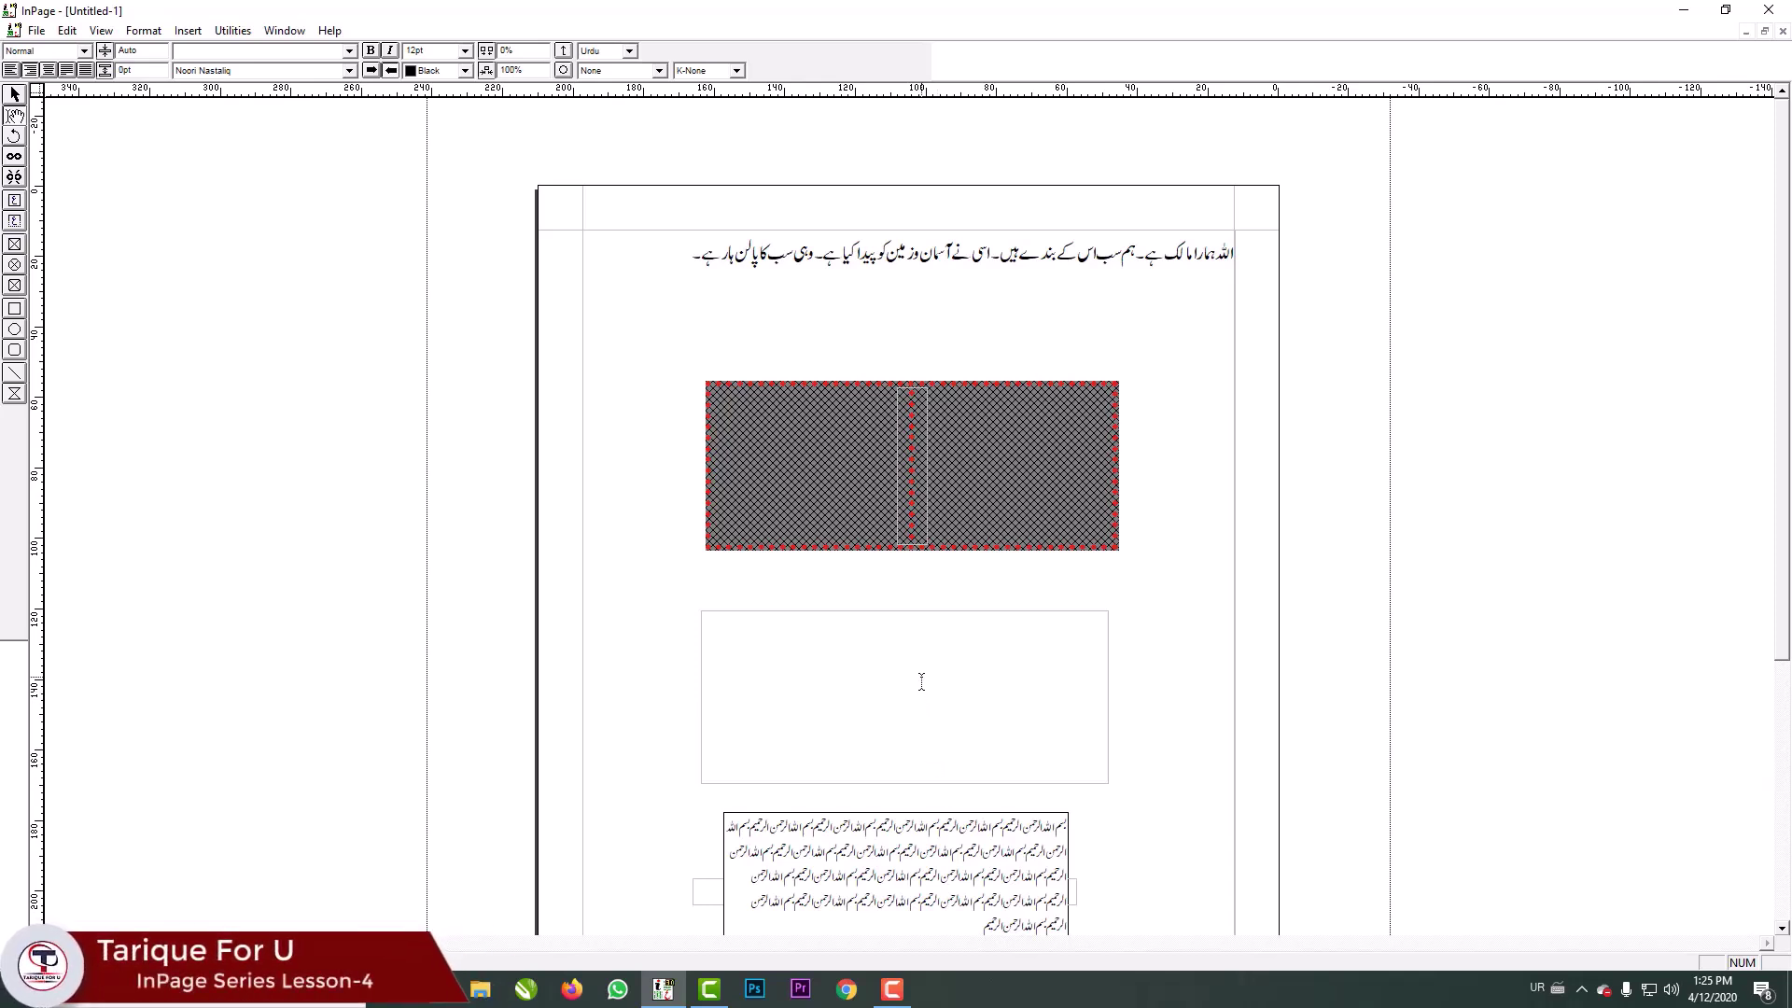
pyautogui.click(711, 259)
pyautogui.moveTo(711, 260); pyautogui.dragTo(1244, 257)
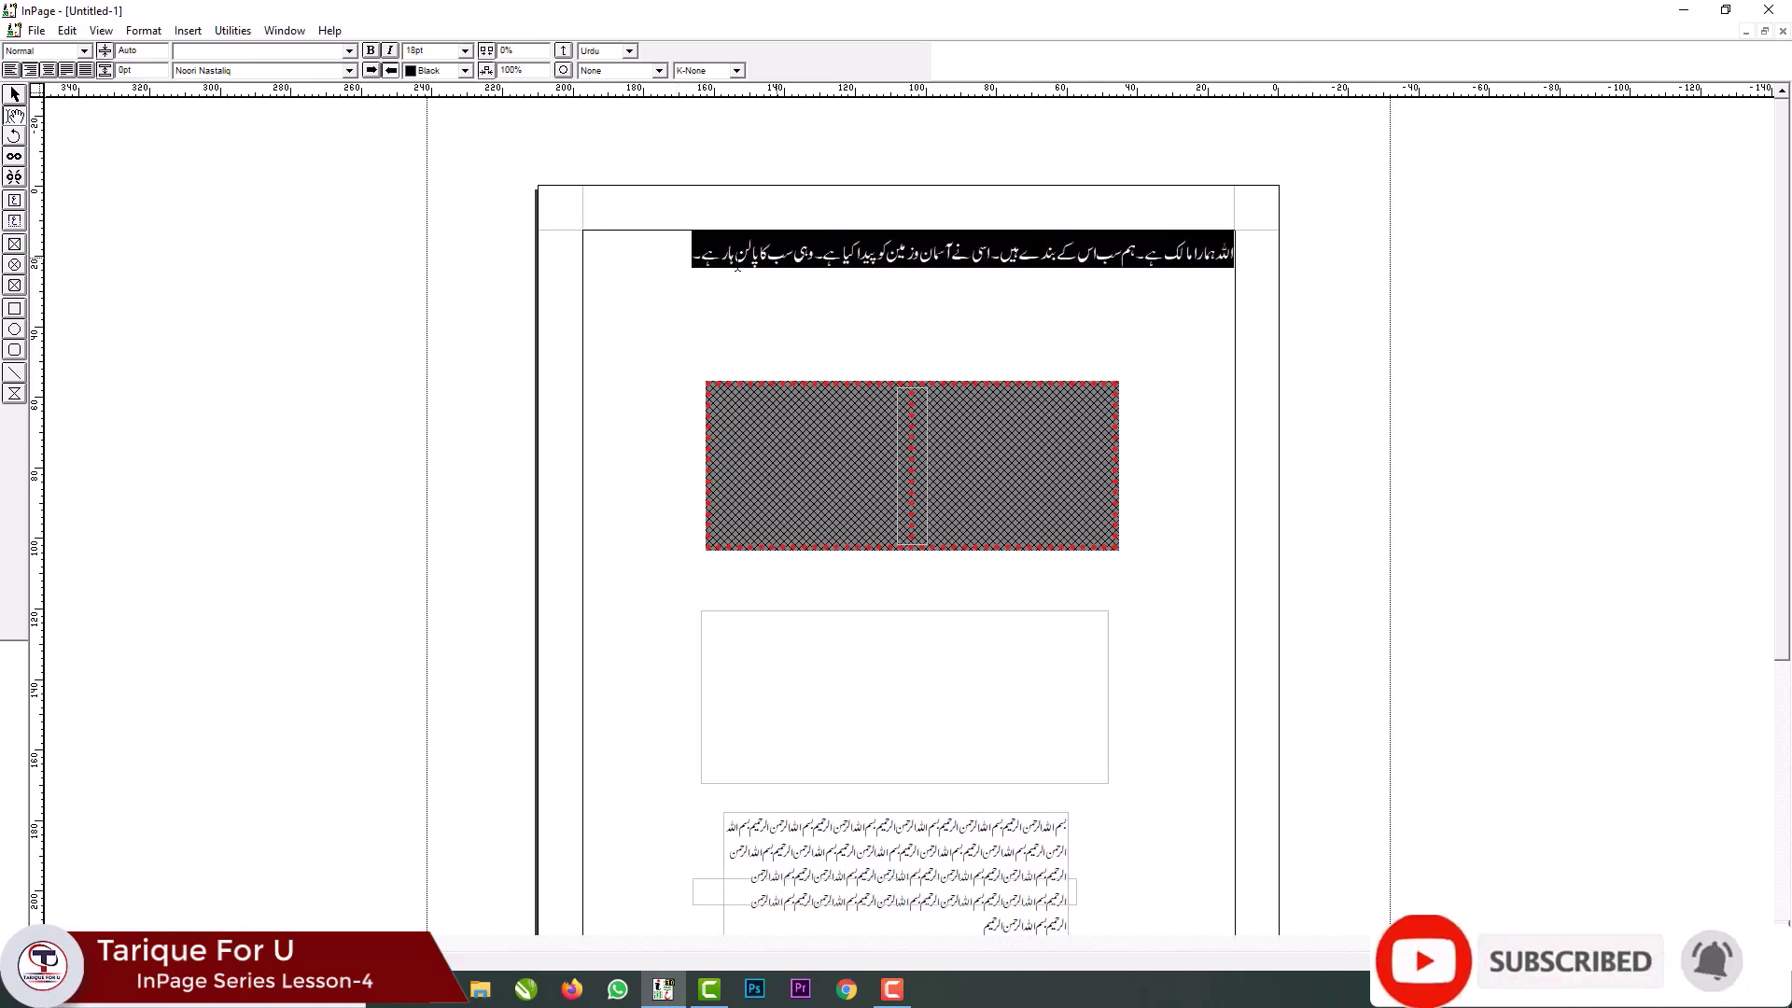
pyautogui.moveTo(682, 261); pyautogui.dragTo(1246, 285)
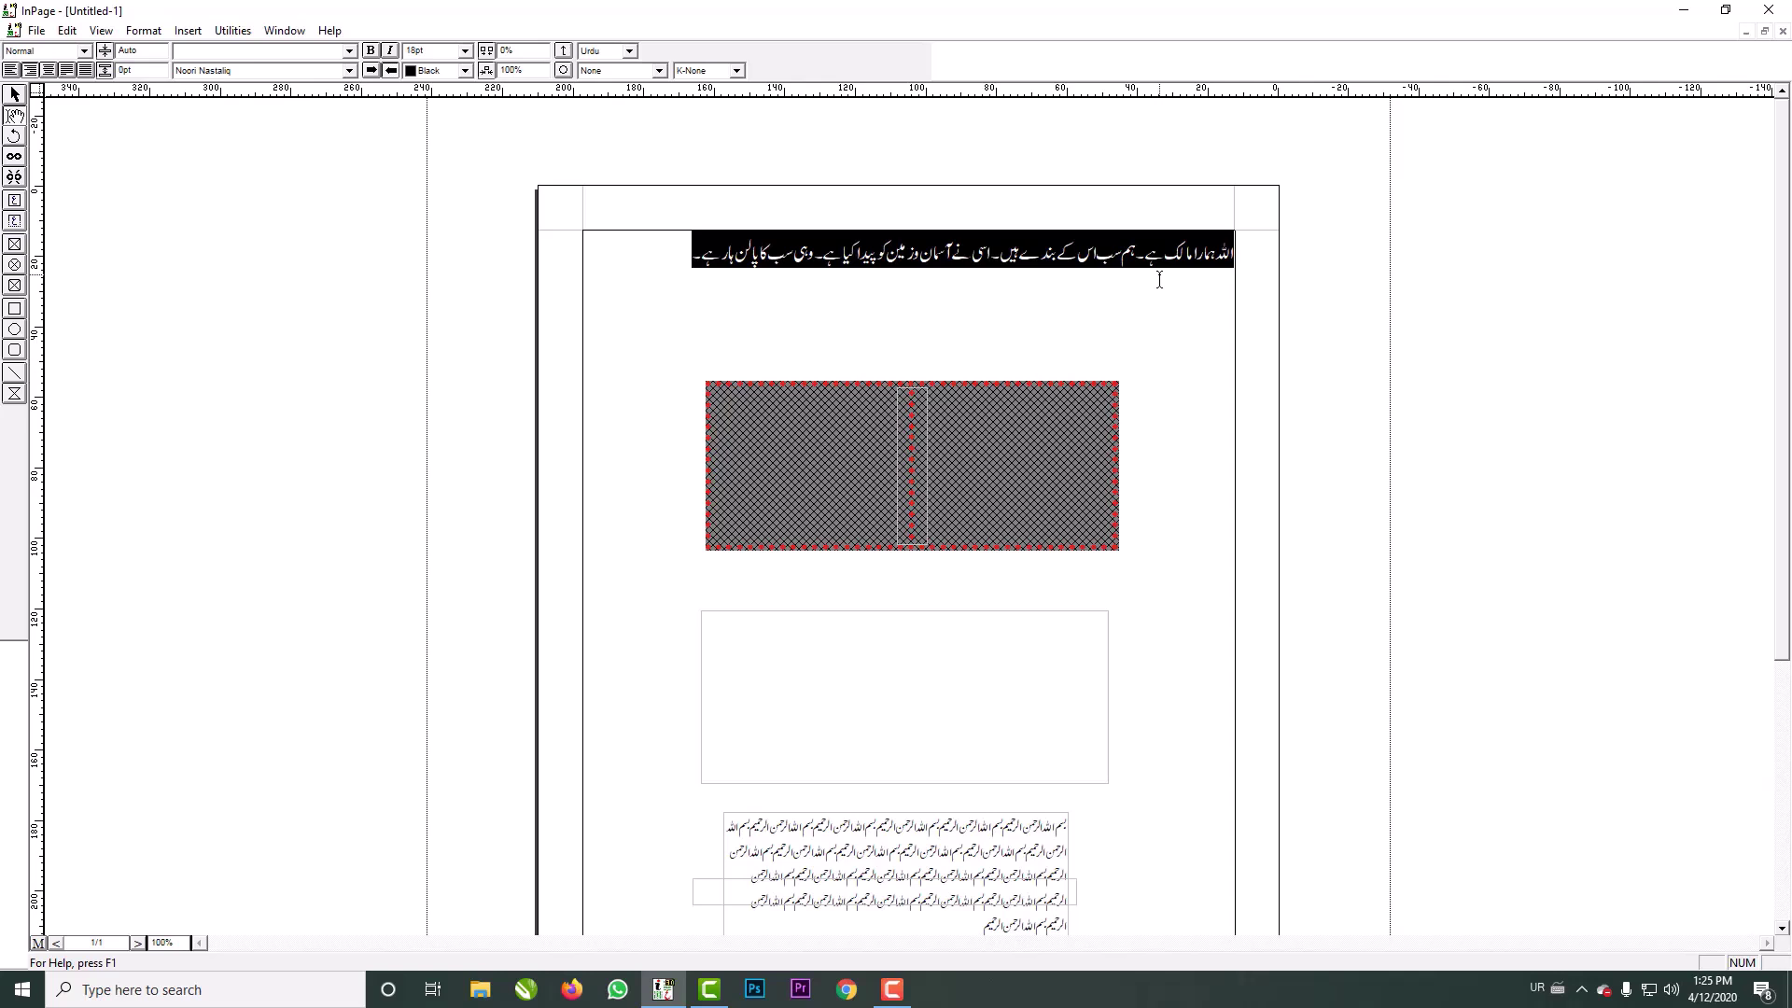
pyautogui.moveTo(668, 248); pyautogui.dragTo(1230, 259)
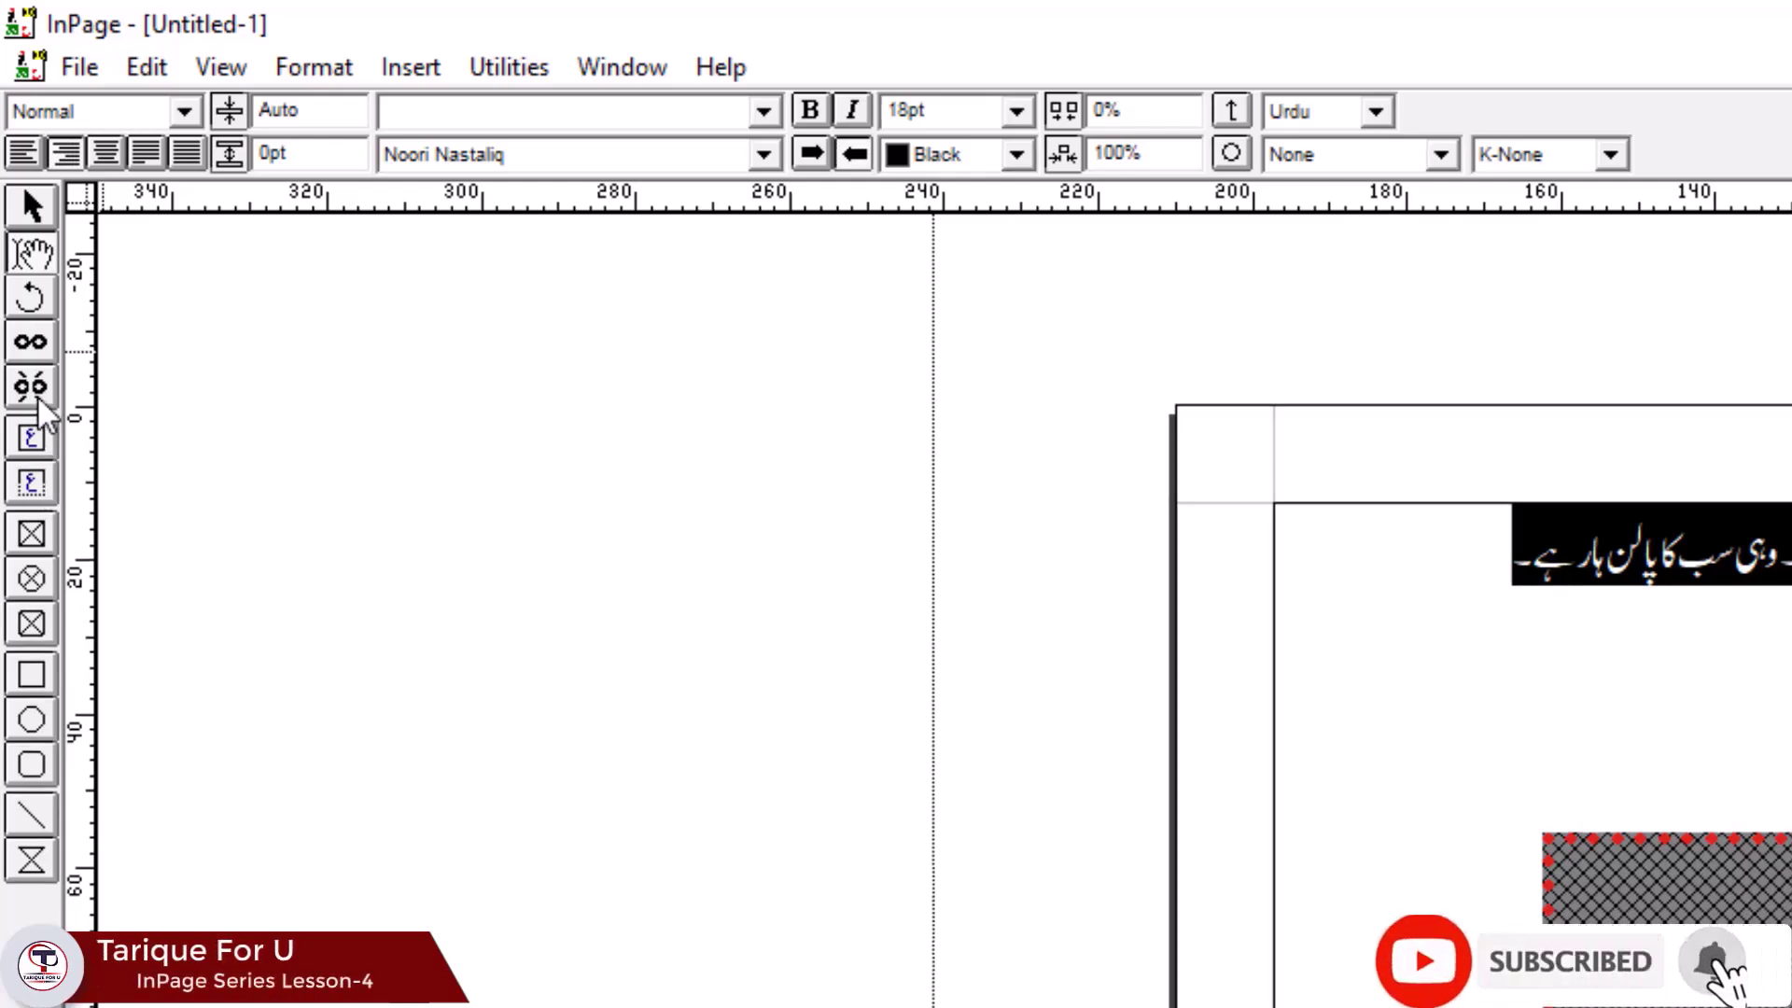
pyautogui.click(35, 340)
pyautogui.hotkey('ctrl', '4')
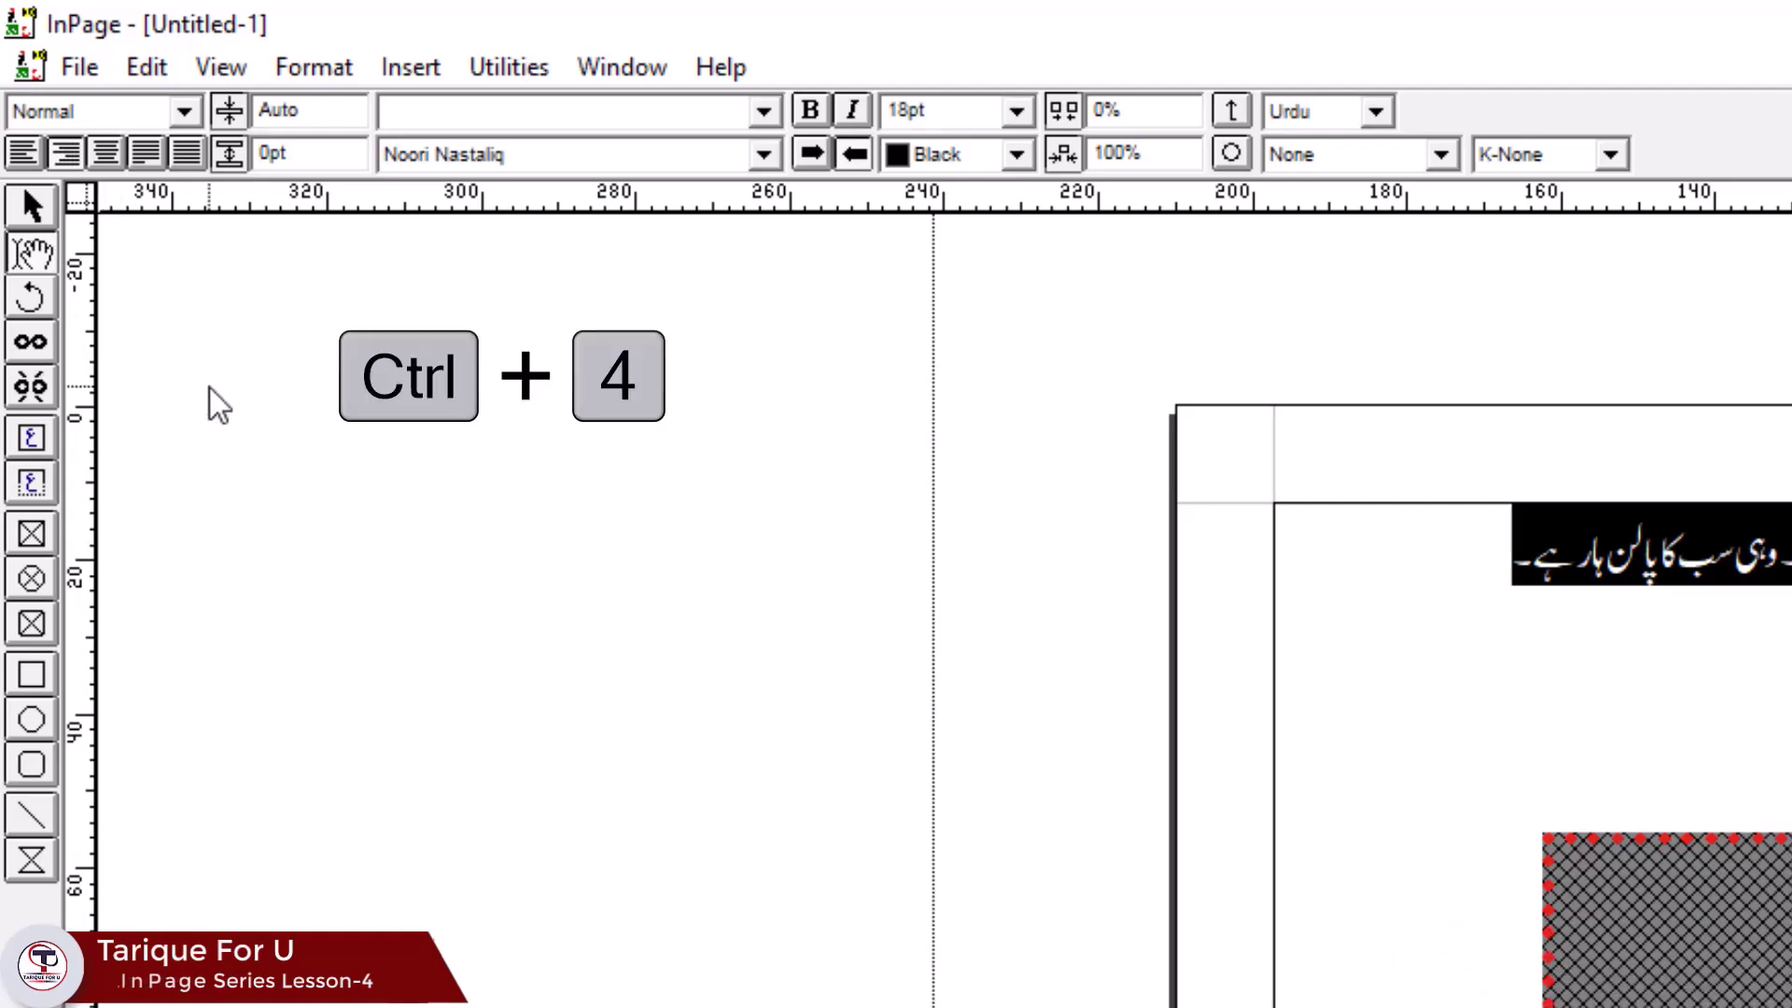
pyautogui.hotkey('ctrl', '5')
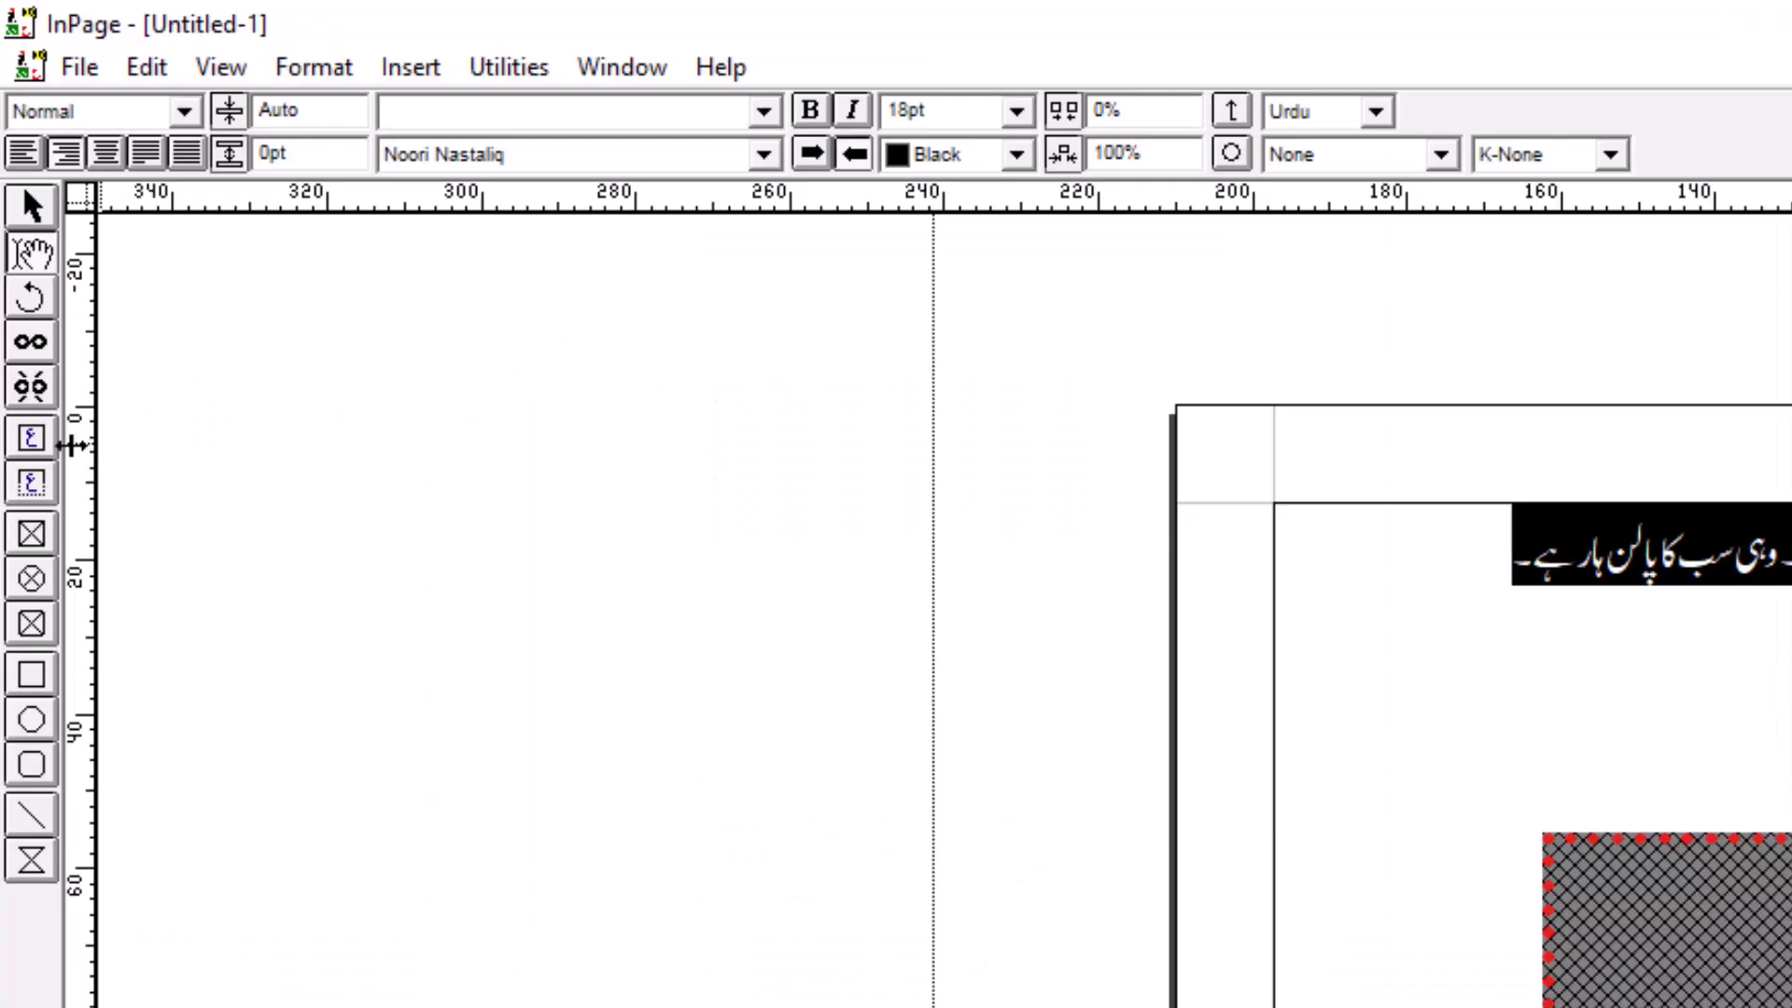
pyautogui.hotkey('shift', 'F2')
pyautogui.hotkey('shift', 'F3')
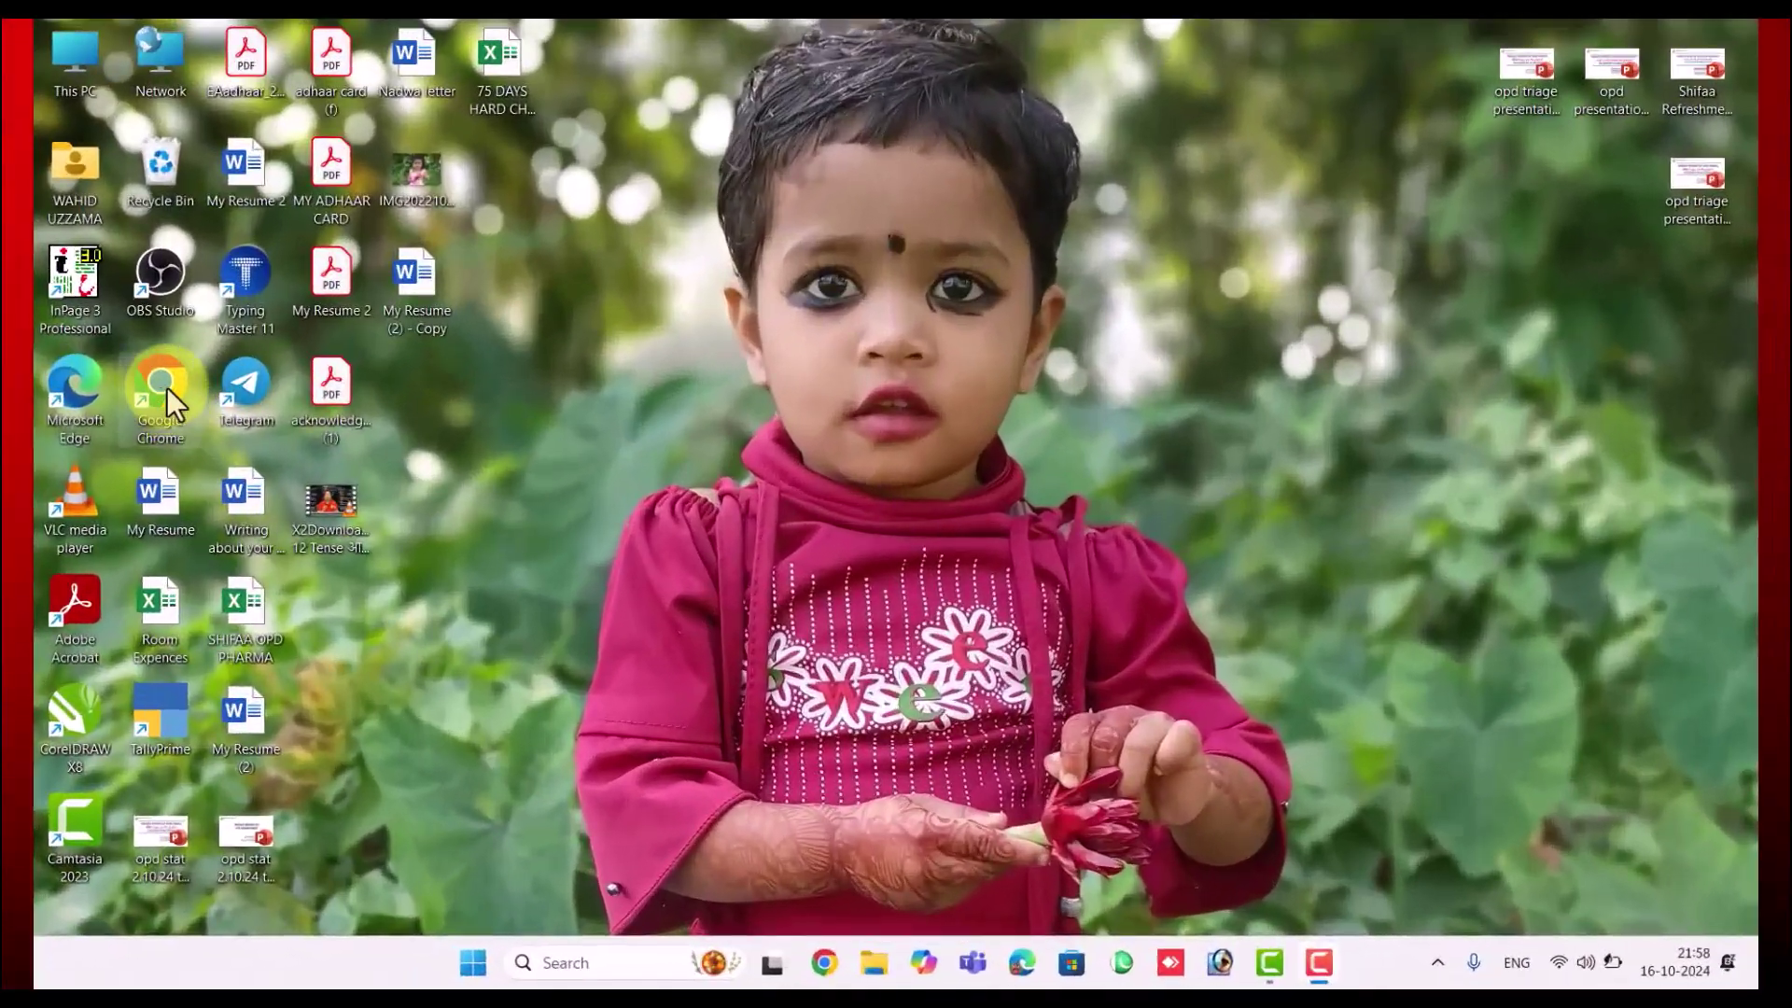
# - Switch to Google Chrome, open YouTube and search for "tarique for u"
pyautogui.doubleClick(166, 388)
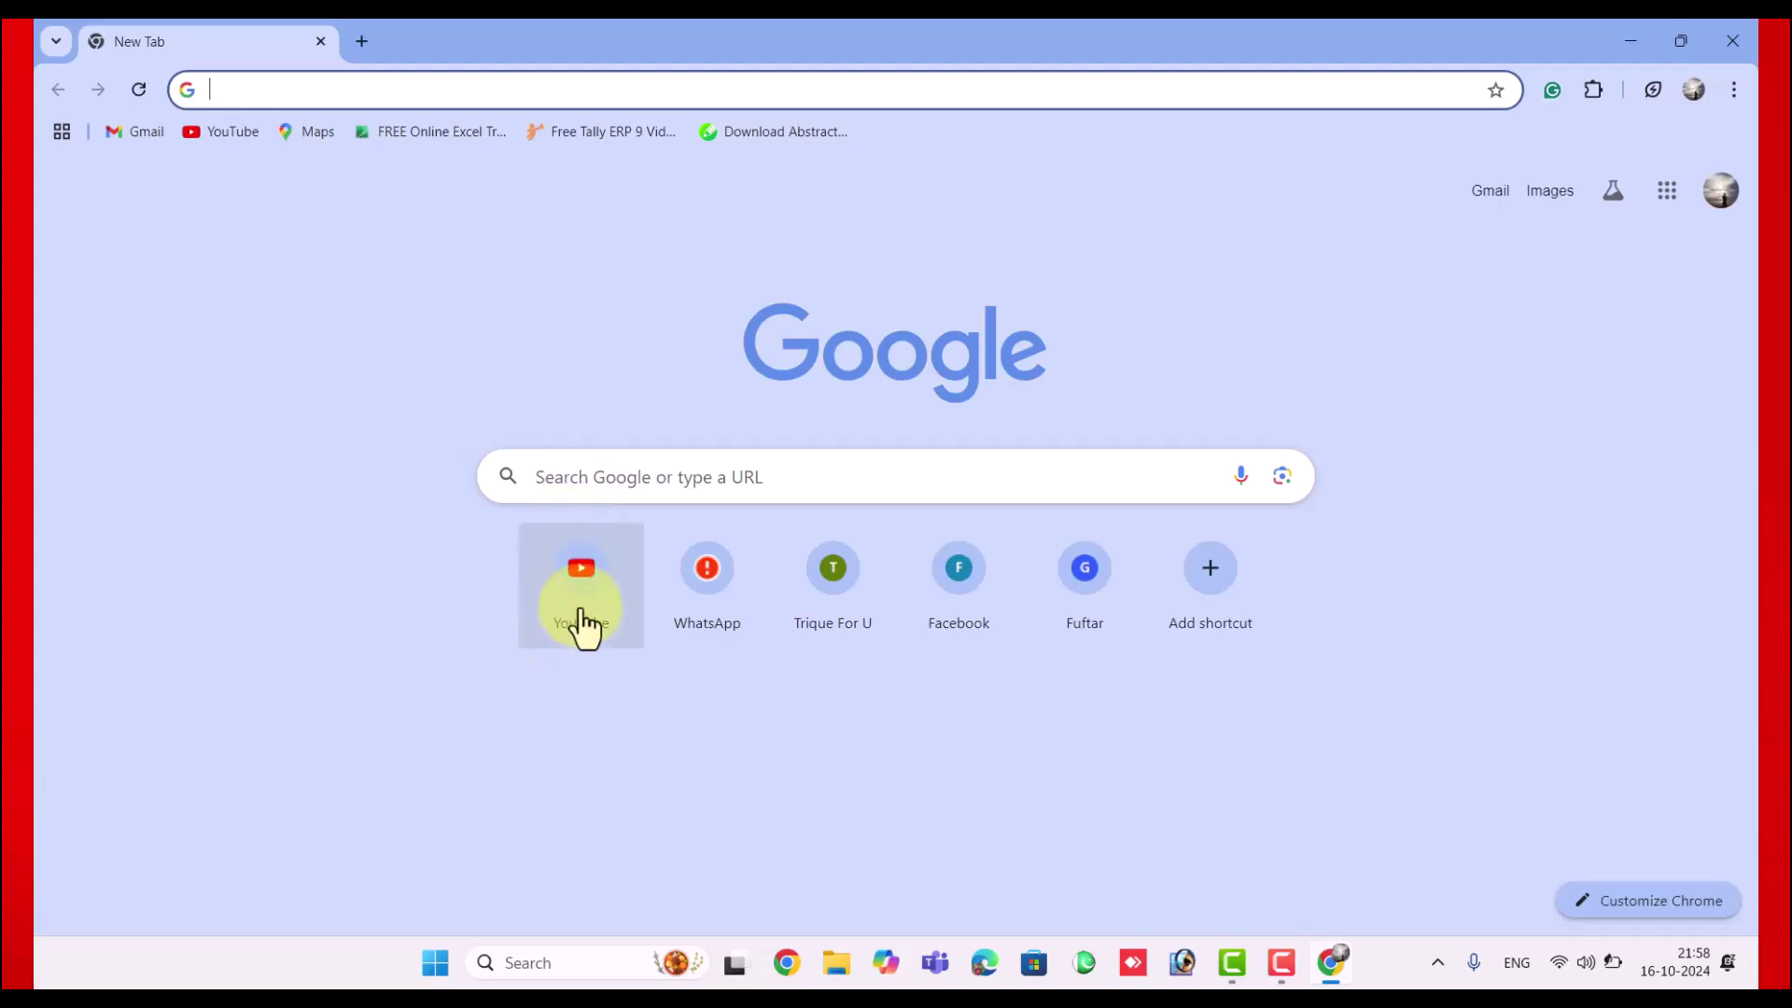
pyautogui.click(580, 616)
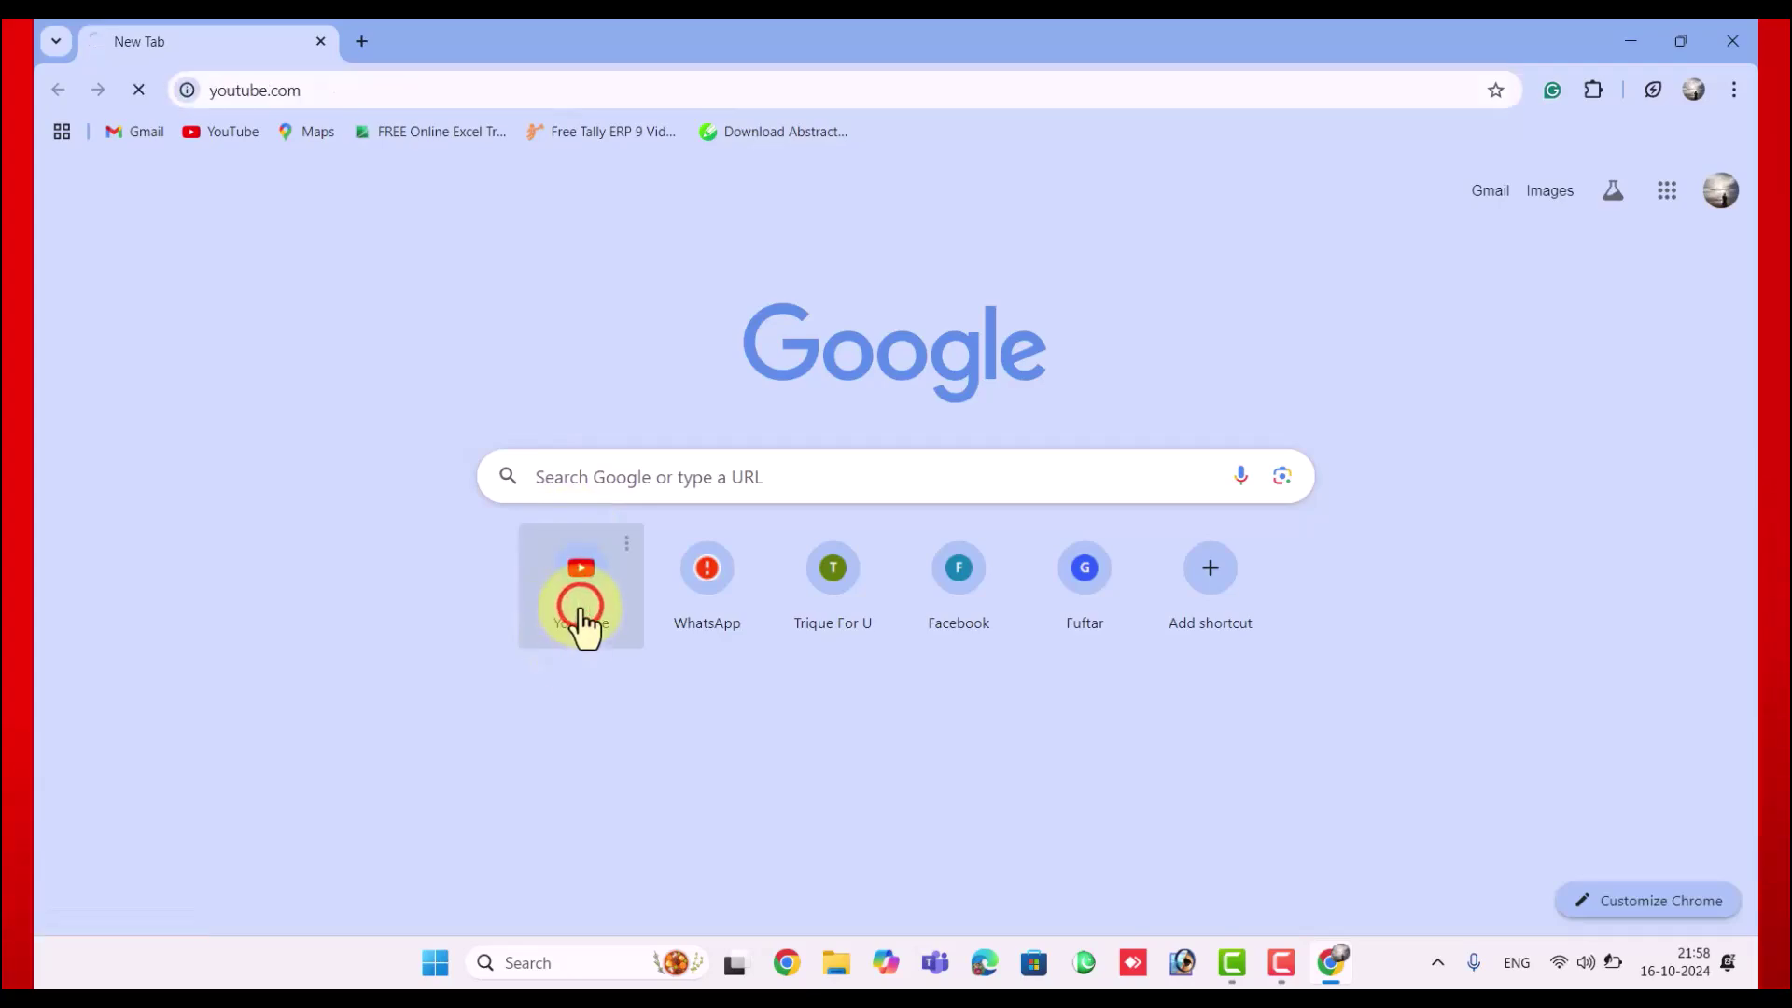
pyautogui.click(651, 182)
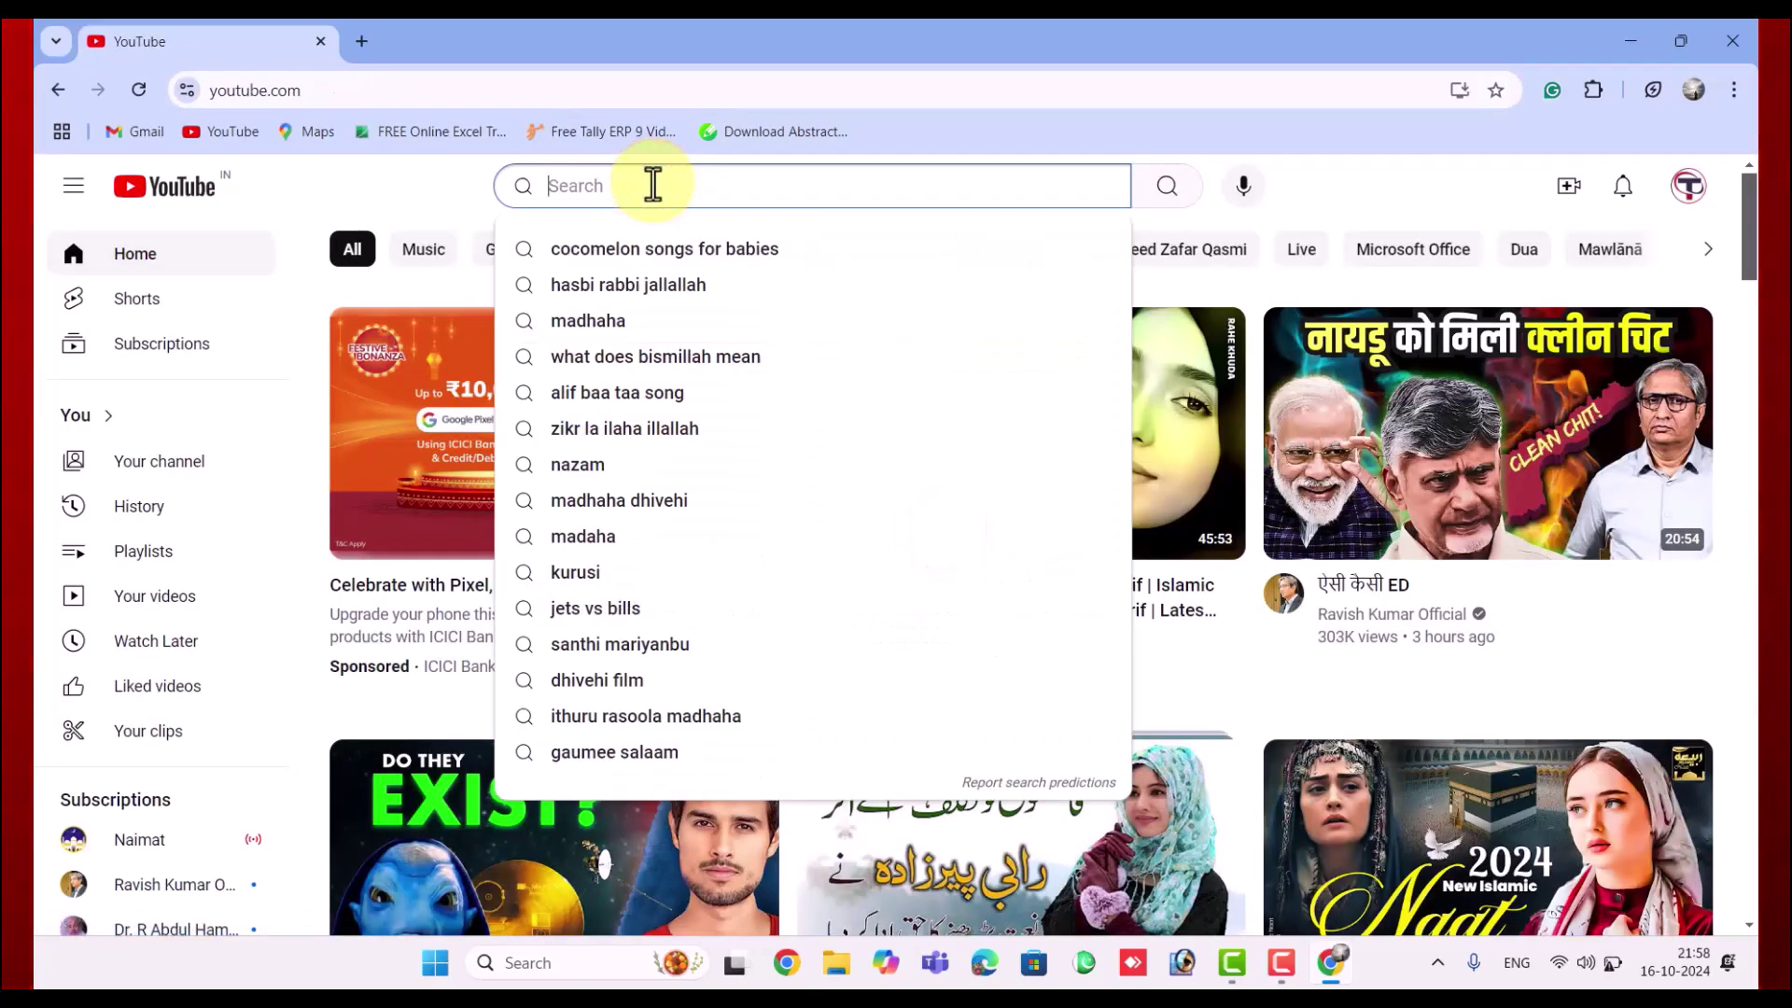
pyautogui.write('tarique')
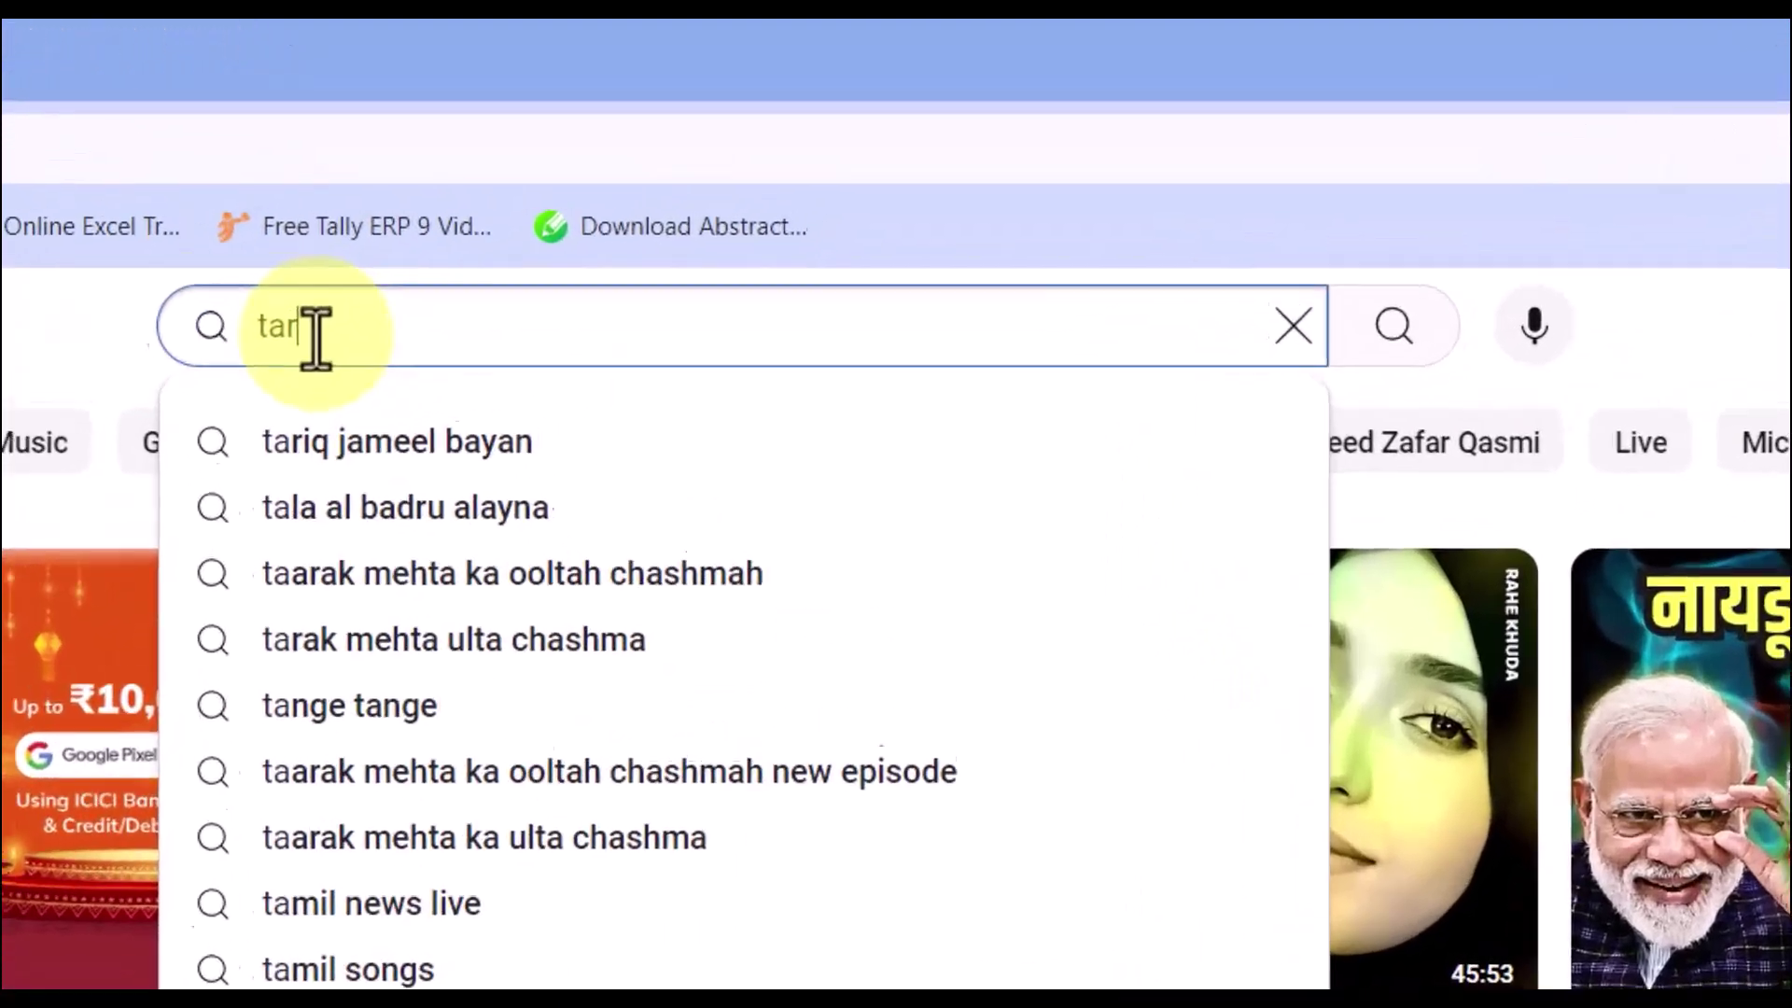
pyautogui.write(' for u')
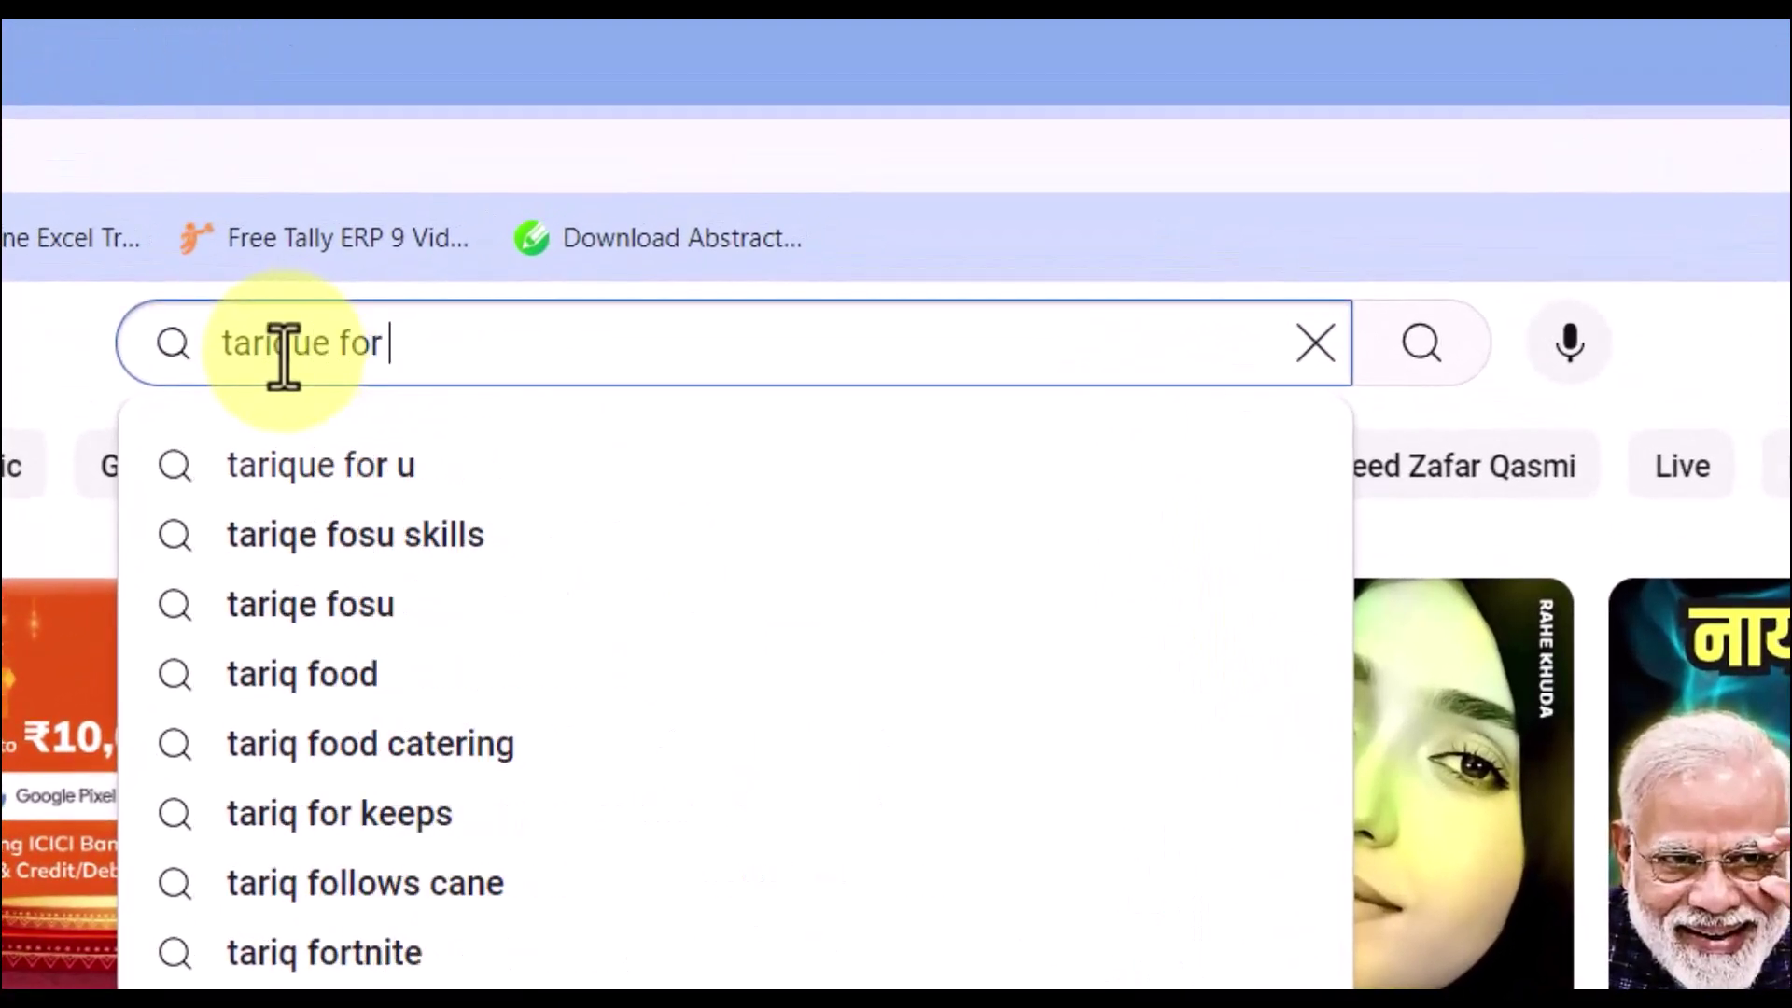
pyautogui.click(271, 467)
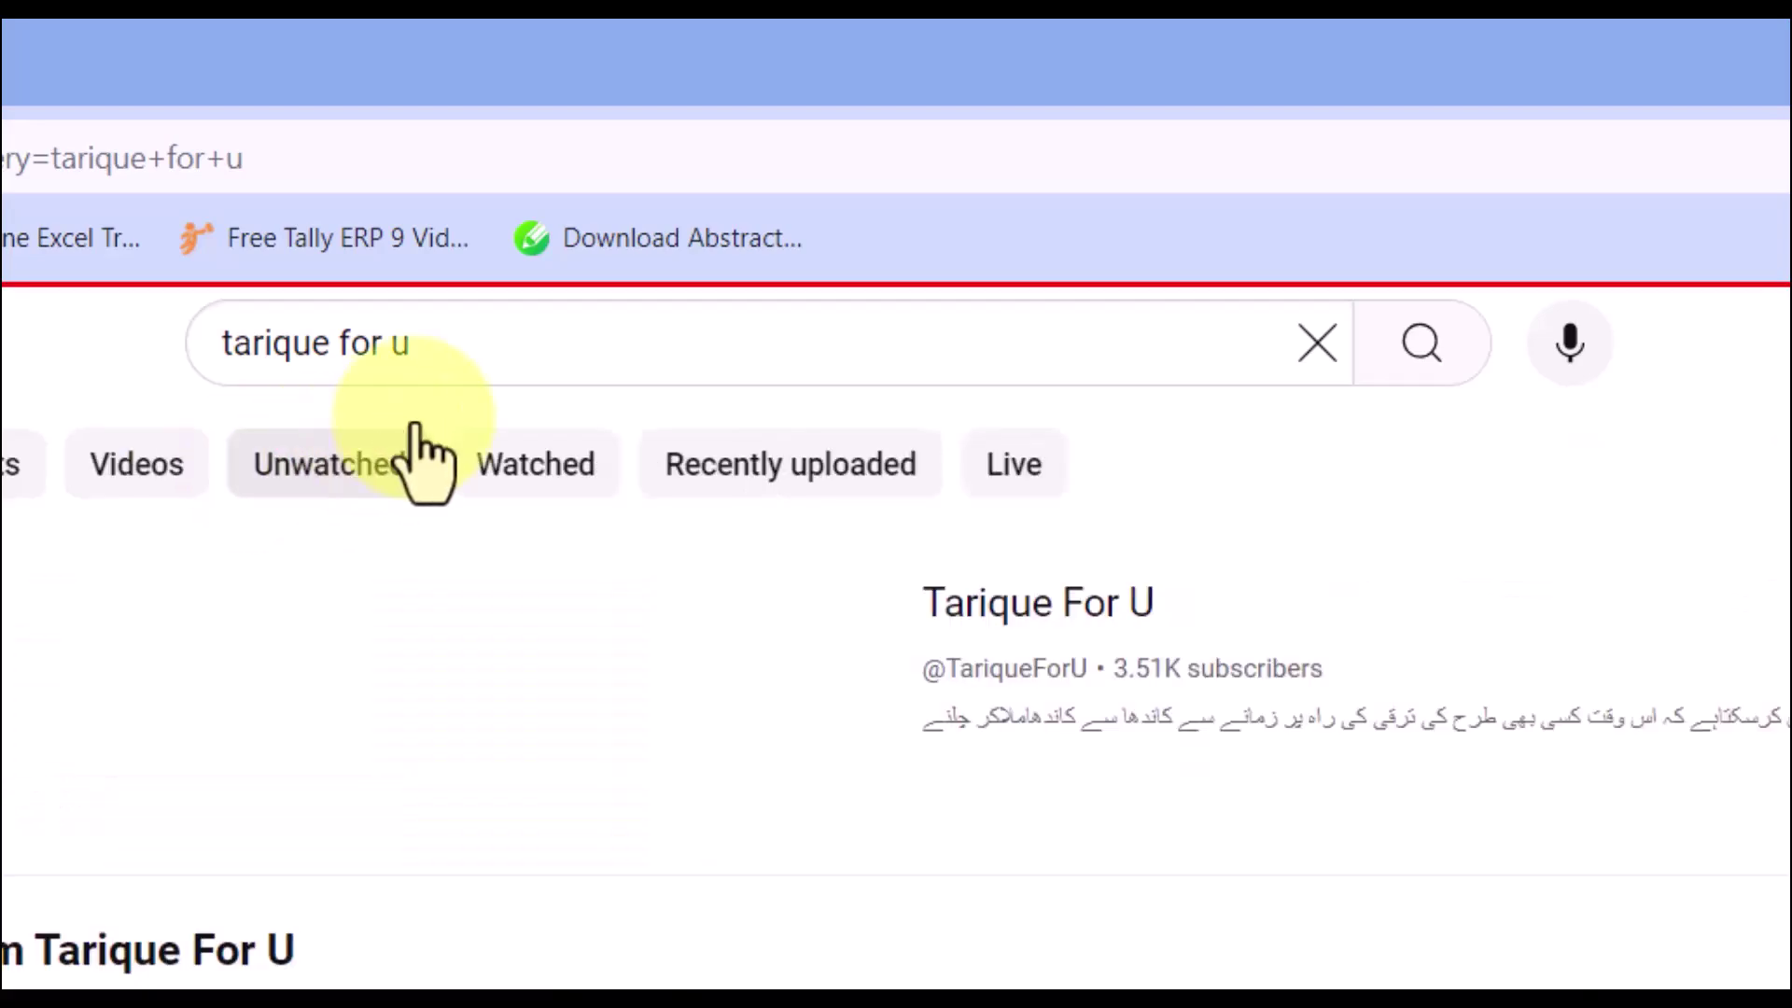
# - Open the Tarique For U channel and, from its playlists, the InPage Urdu course playlist
pyautogui.click(988, 509)
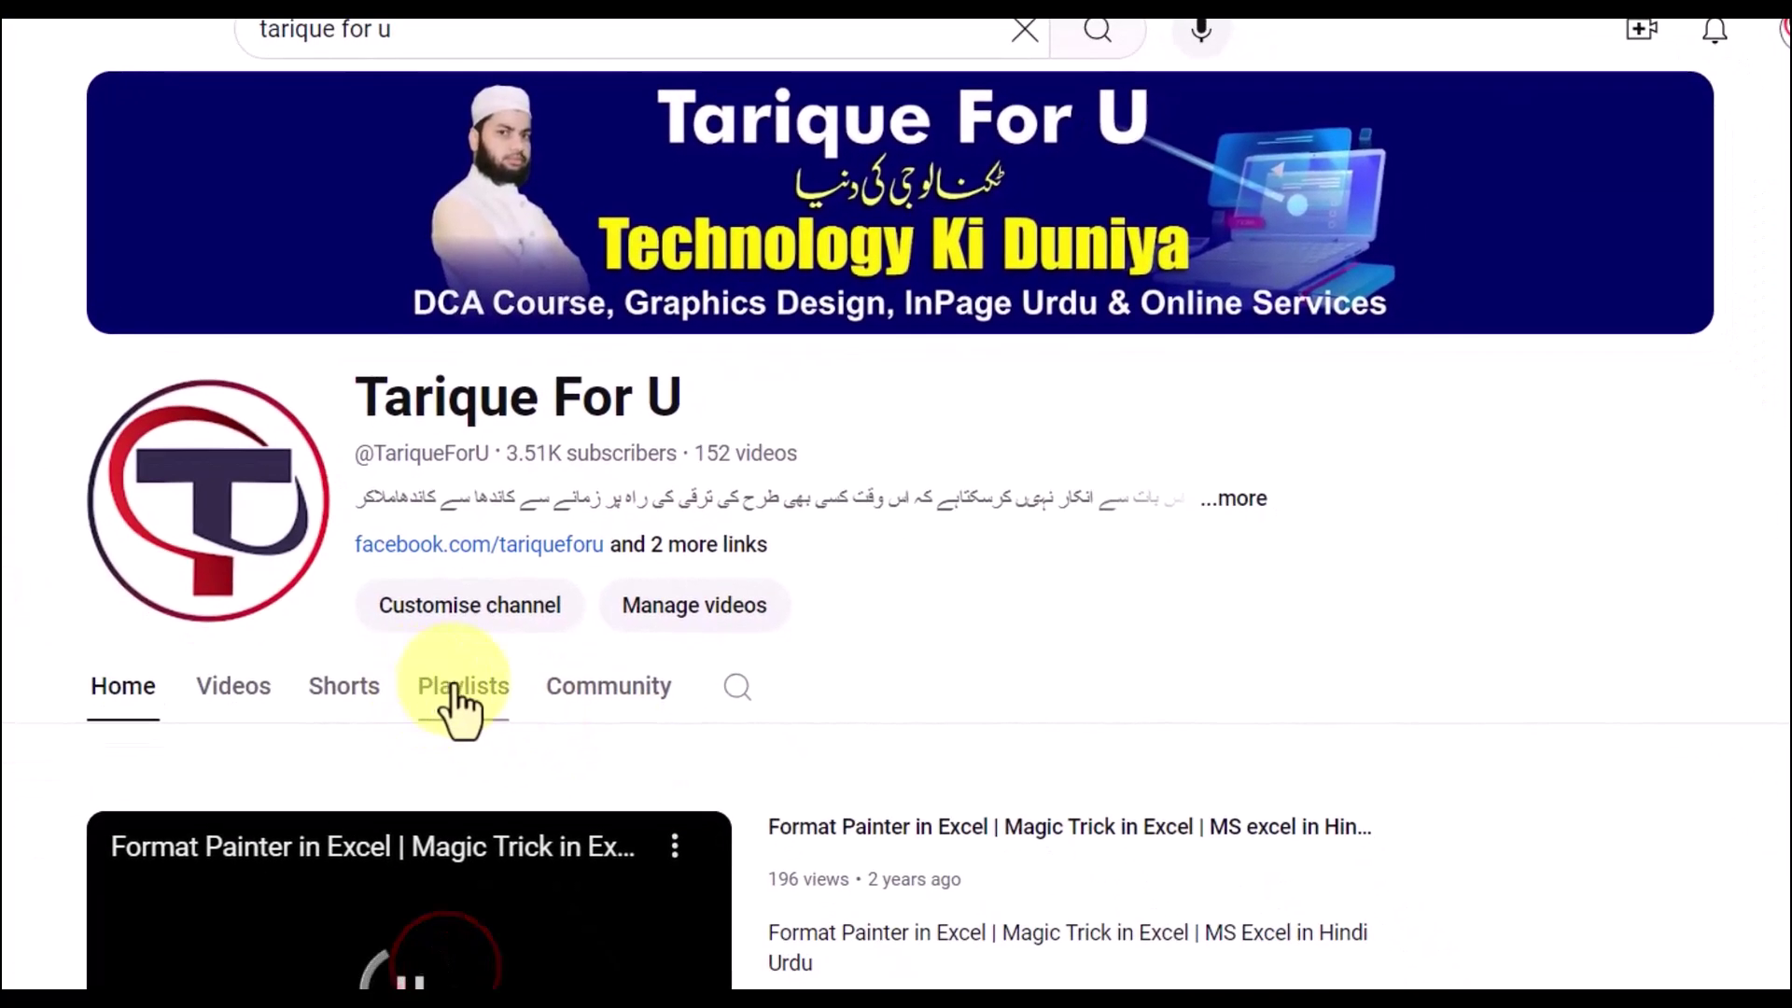
pyautogui.click(455, 683)
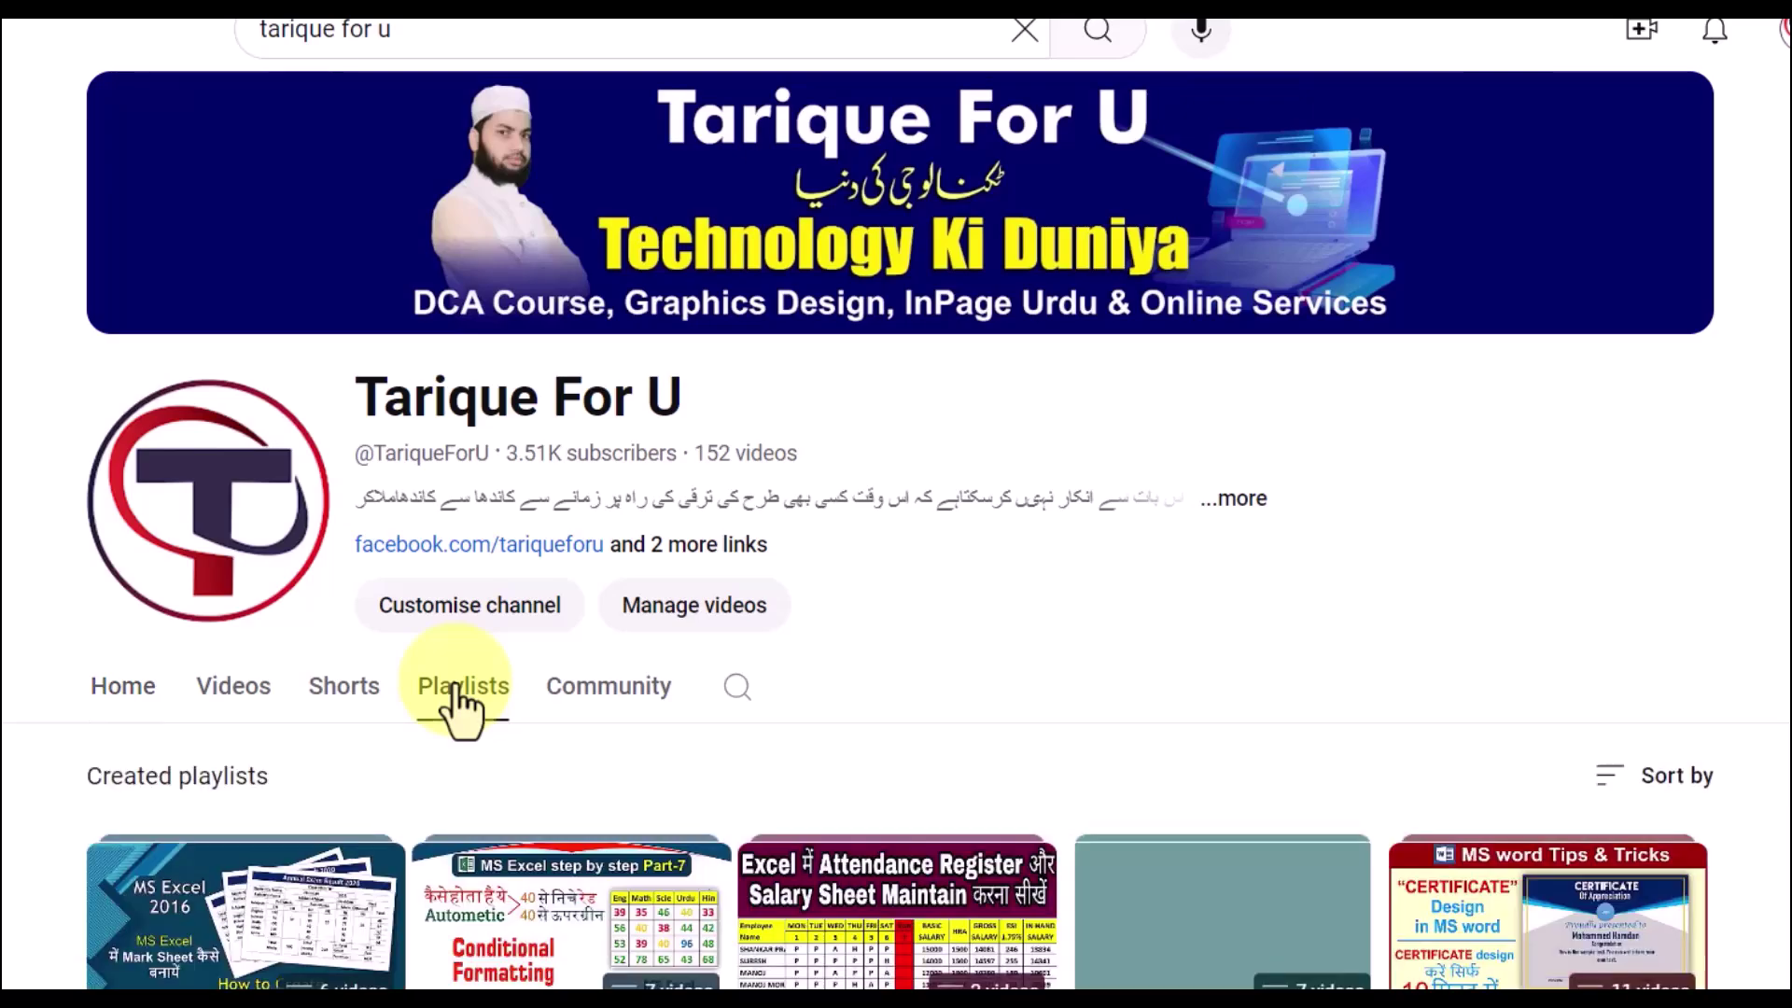
pyautogui.scroll(-3, 920, 641)
pyautogui.scroll(-3, 920, 653)
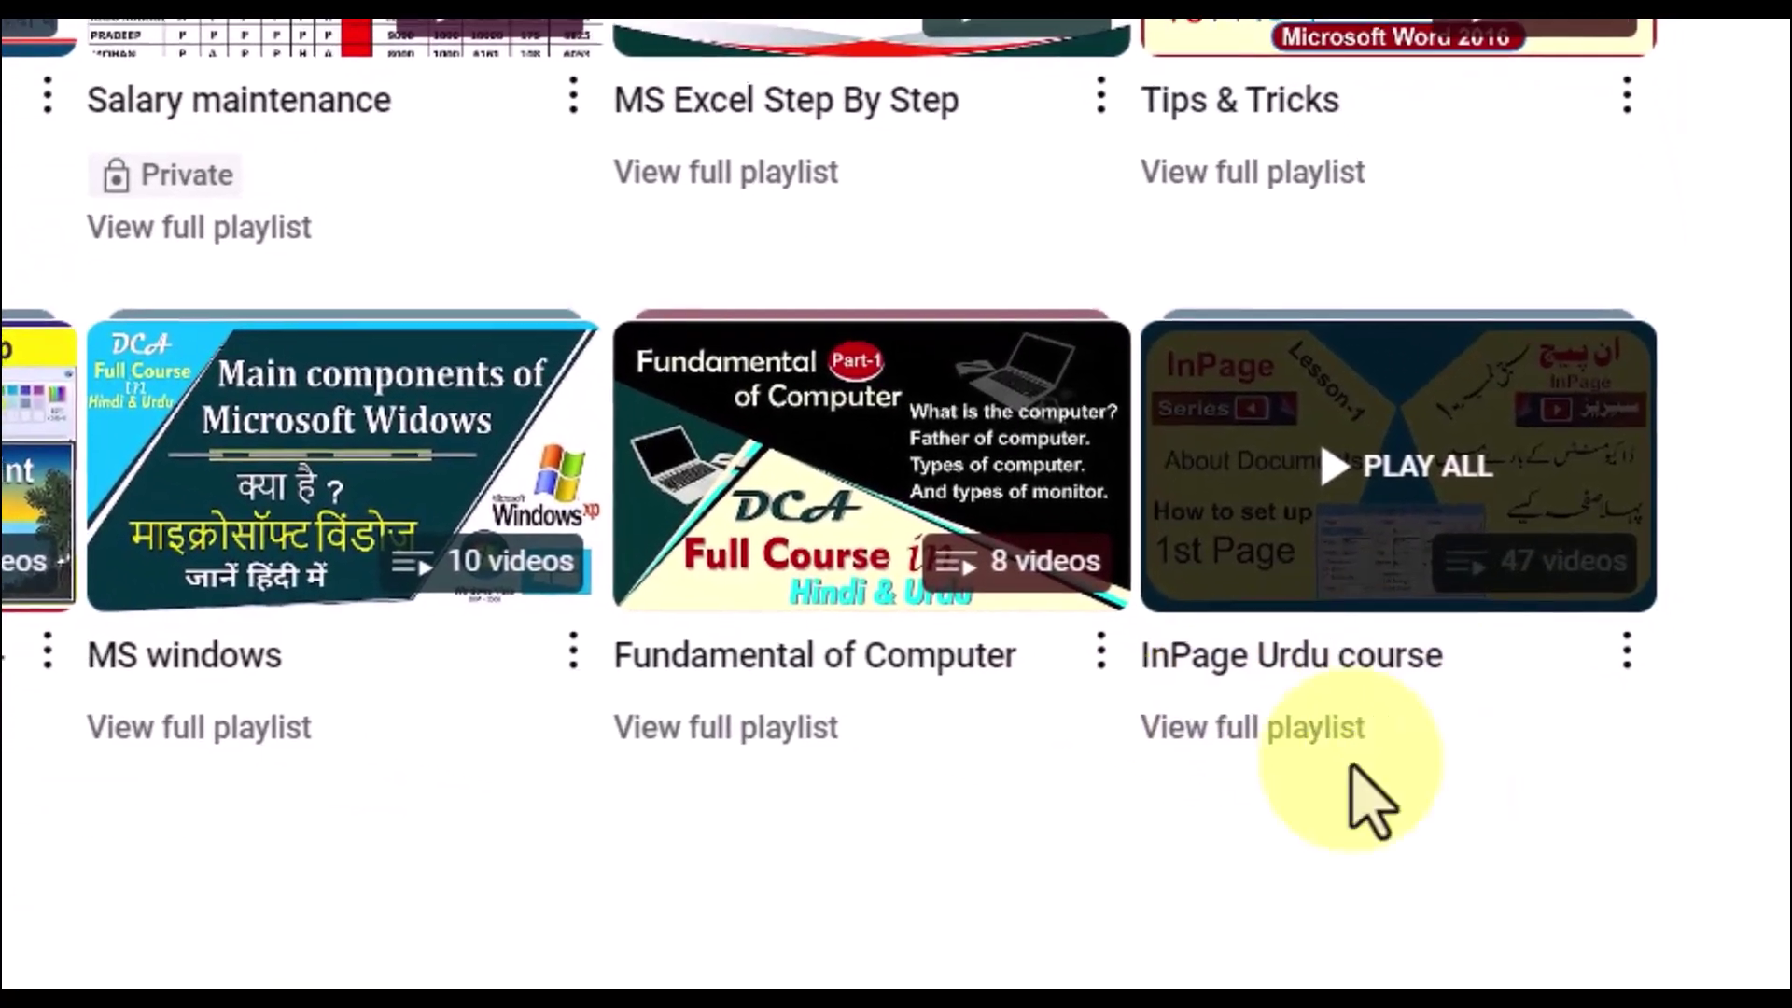
pyautogui.click(1340, 654)
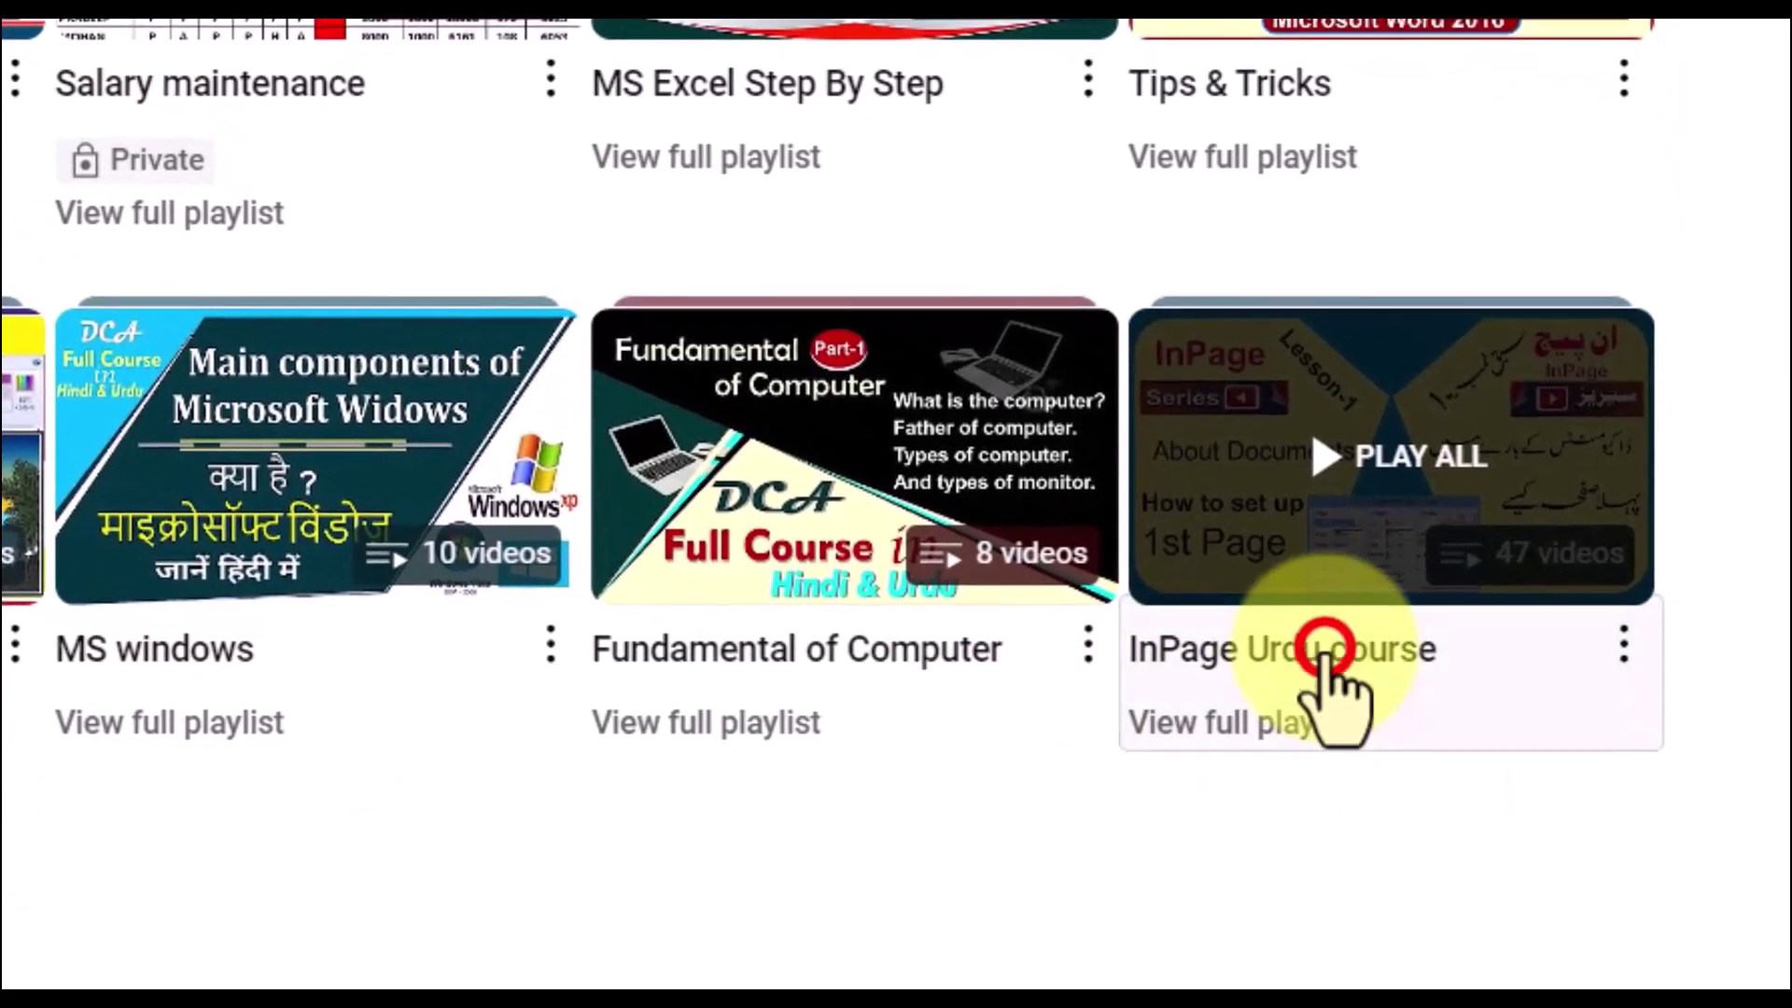